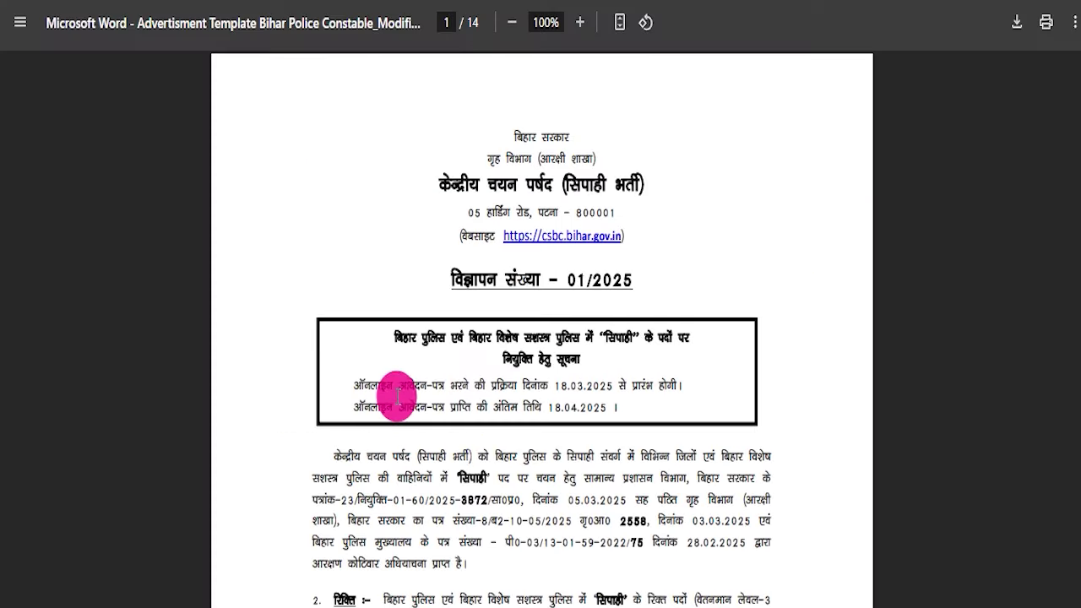
Look over the opening of the Advt. No. 01/2025 notification PDF and the Bihar Police notices on the Central Selection Board of Constable site.
{"action": "left_click_drag", "start_coordinate": [372, 456], "coordinate": [604, 525]}
{"action": "left_click", "coordinate": [577, 545]}
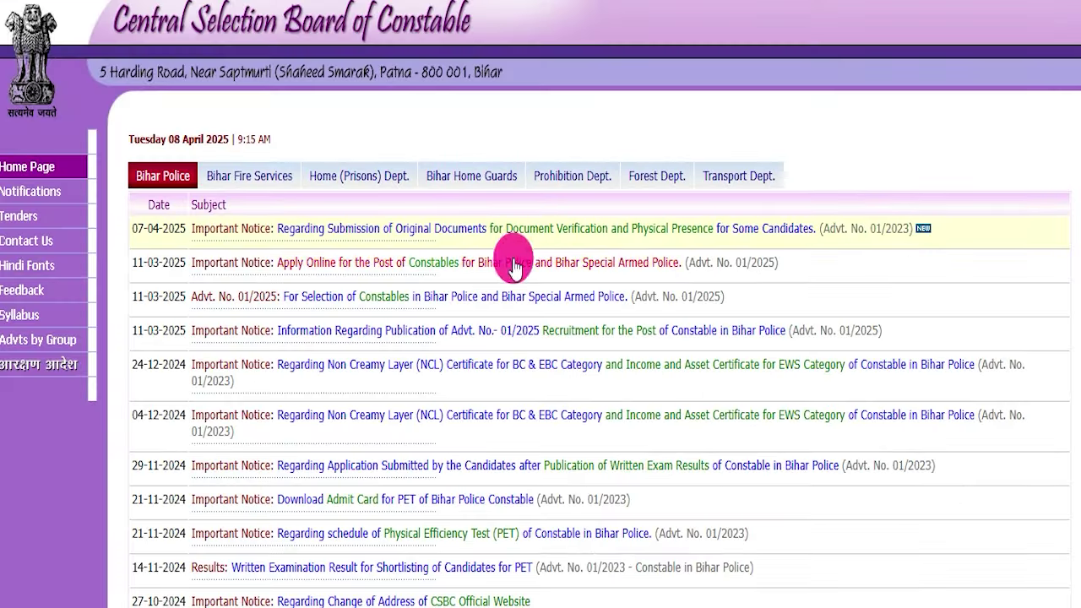
{"action": "scroll", "coordinate": [599, 345], "scroll_direction": "down", "scroll_amount": 20}
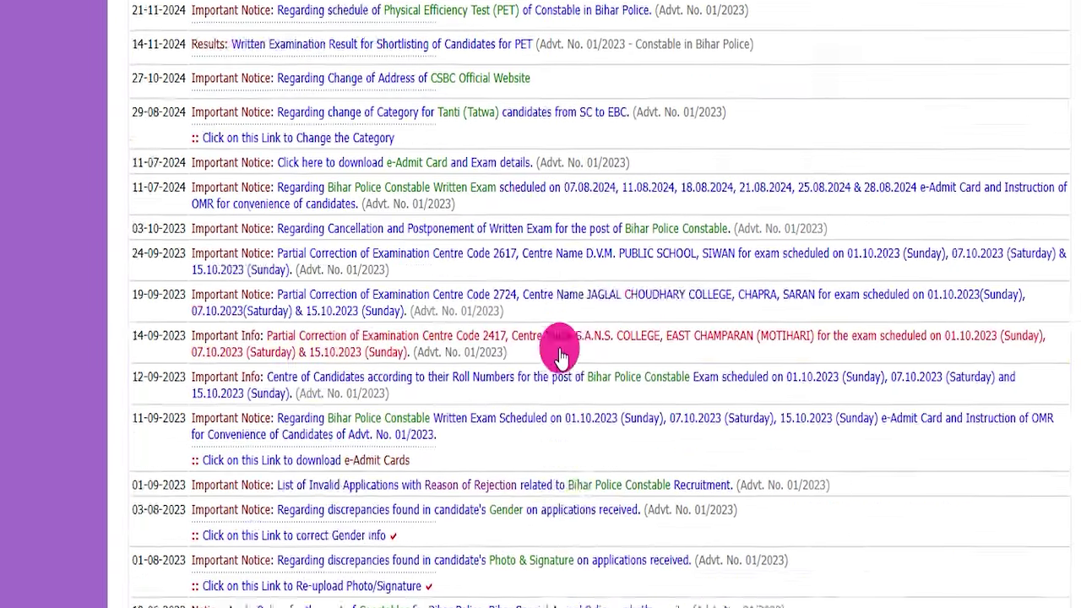
{"action": "scroll", "coordinate": [549, 354], "scroll_direction": "up", "scroll_amount": 20}
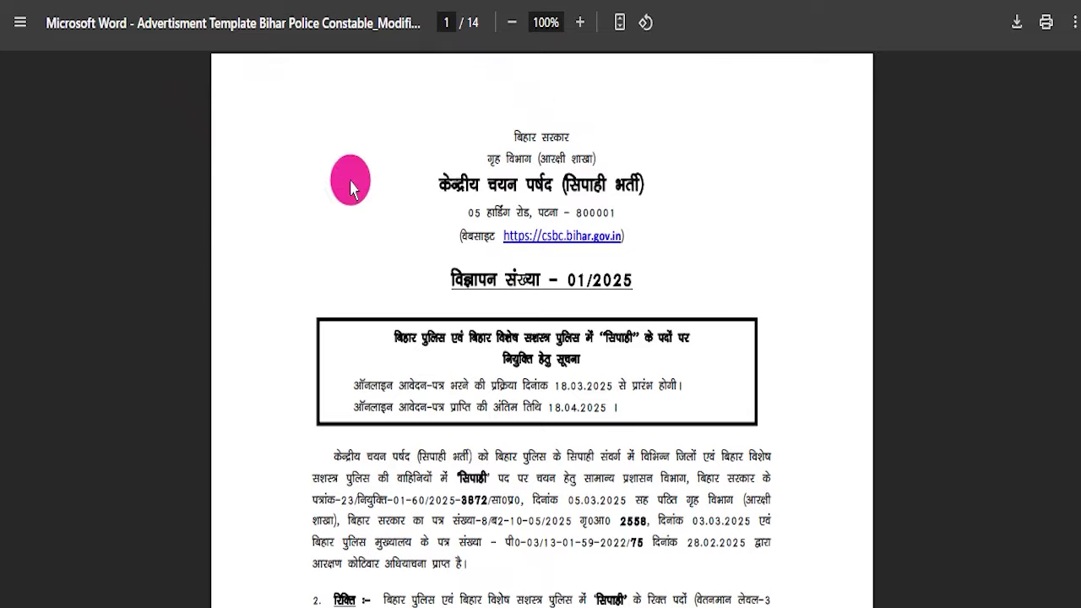
{"action": "scroll", "coordinate": [386, 350], "scroll_direction": "down", "scroll_amount": 5}
{"action": "scroll", "coordinate": [386, 350], "scroll_direction": "up", "scroll_amount": 5}
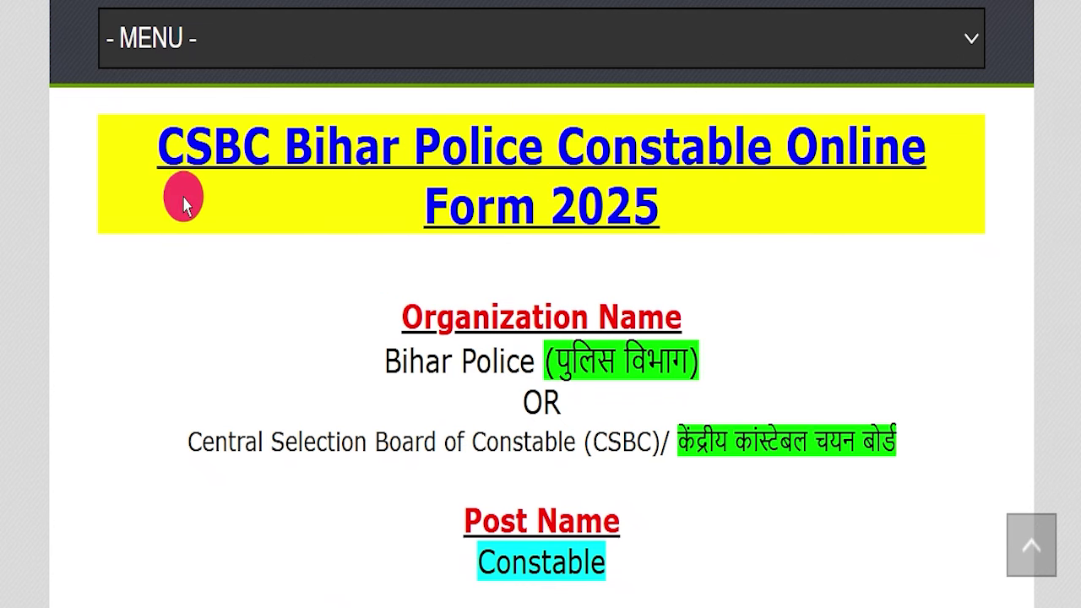
Read the introduction and the "CSBC Bihar Police Constable Online Form 2025" heading of the IndSarkariNaukri recruitment article.
{"action": "left_click_drag", "start_coordinate": [132, 147], "coordinate": [777, 177]}
{"action": "left_click_drag", "start_coordinate": [690, 224], "coordinate": [143, 145]}
{"action": "left_click", "coordinate": [144, 145]}
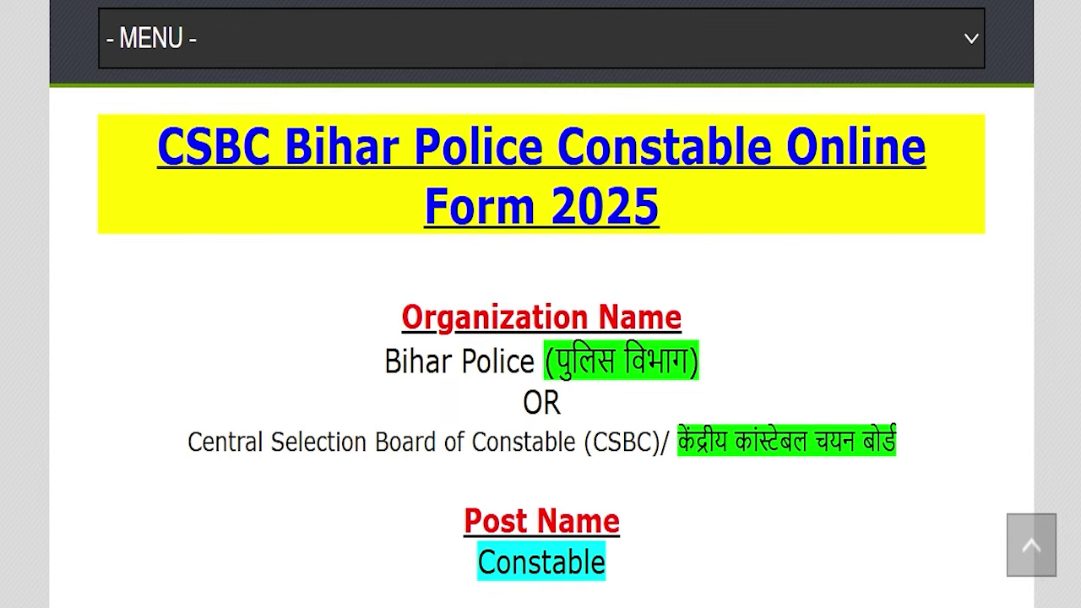
{"action": "scroll", "coordinate": [302, 289], "scroll_direction": "down", "scroll_amount": 7}
{"action": "scroll", "coordinate": [321, 297], "scroll_direction": "up", "scroll_amount": 2}
{"action": "scroll", "coordinate": [340, 310], "scroll_direction": "up", "scroll_amount": 7}
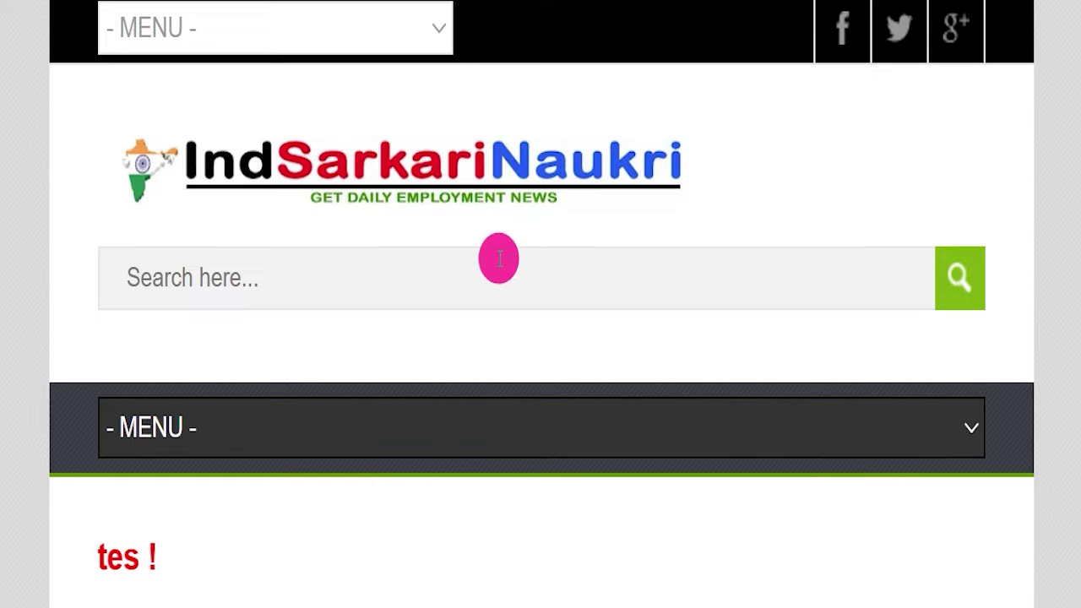
{"action": "scroll", "coordinate": [429, 313], "scroll_direction": "down", "scroll_amount": 7}
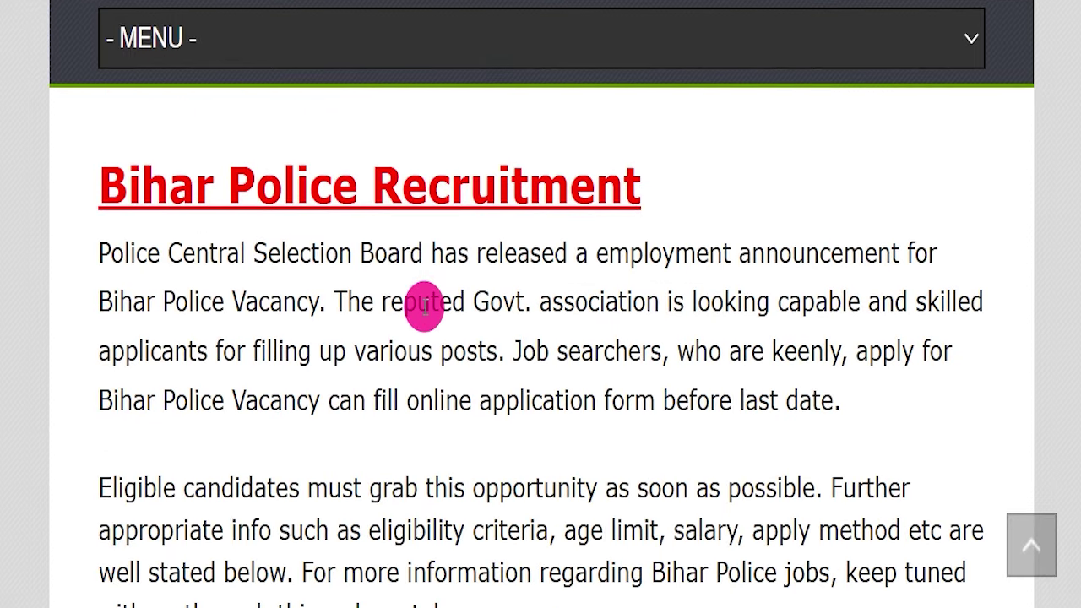
{"action": "scroll", "coordinate": [424, 306], "scroll_direction": "down", "scroll_amount": 5}
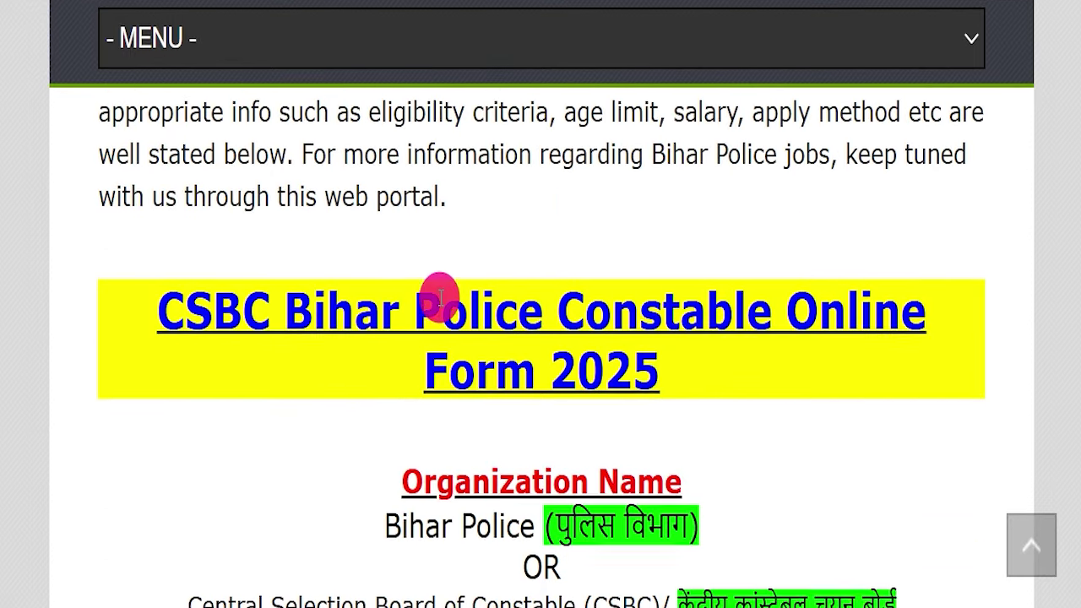
{"action": "scroll", "coordinate": [361, 305], "scroll_direction": "down", "scroll_amount": 1}
{"action": "scroll", "coordinate": [361, 306], "scroll_direction": "down", "scroll_amount": 1}
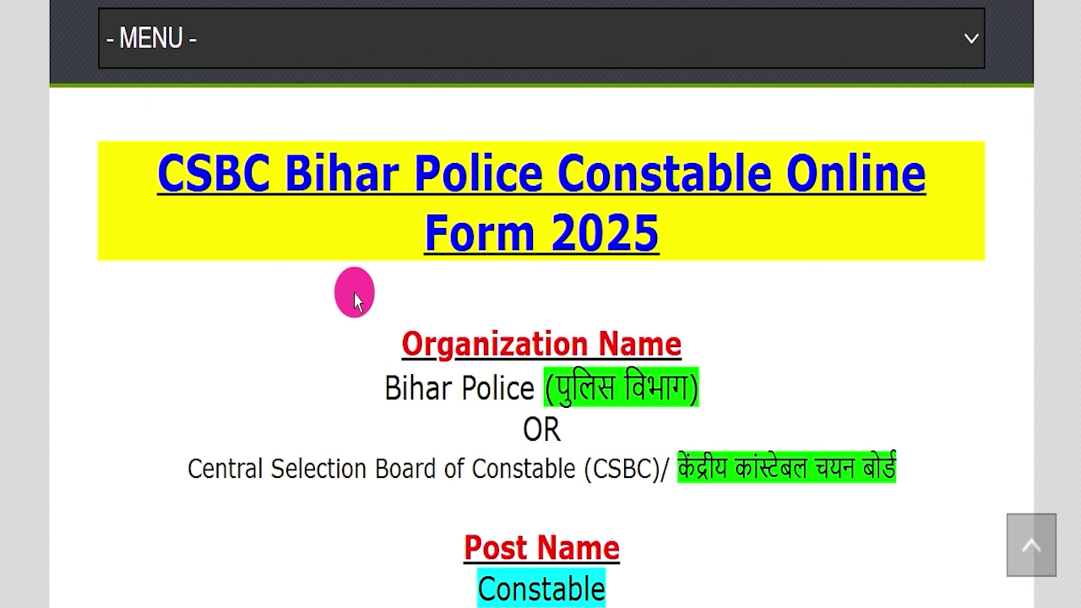
{"action": "left_click_drag", "start_coordinate": [159, 173], "coordinate": [718, 234]}
{"action": "left_click", "coordinate": [714, 237]}
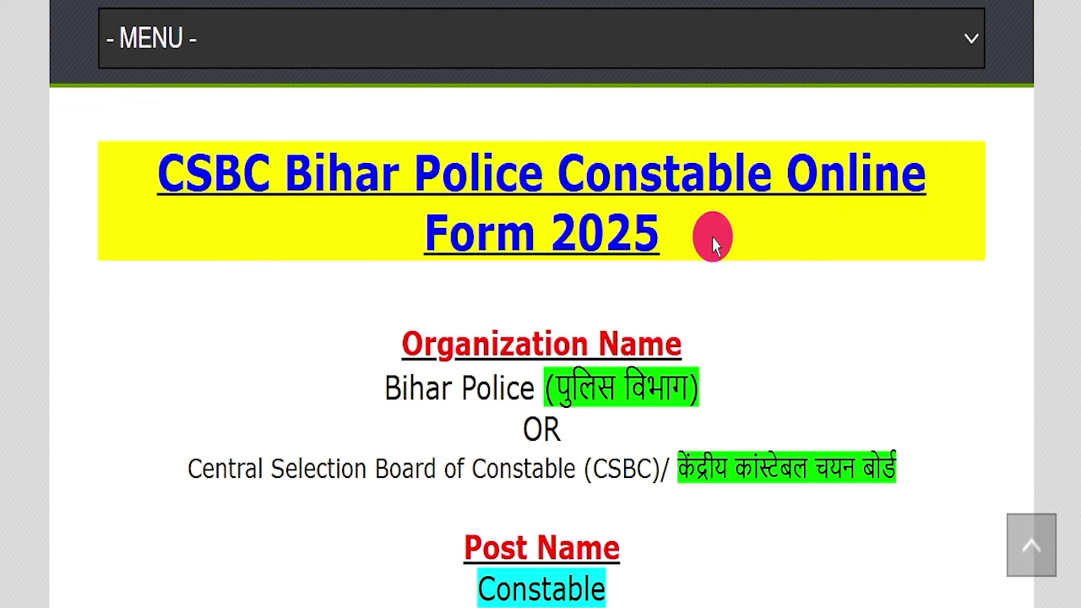
Read the organization name, post name, number of vacancies and important dates in the recruitment article.
{"action": "left_click_drag", "start_coordinate": [336, 384], "coordinate": [779, 368]}
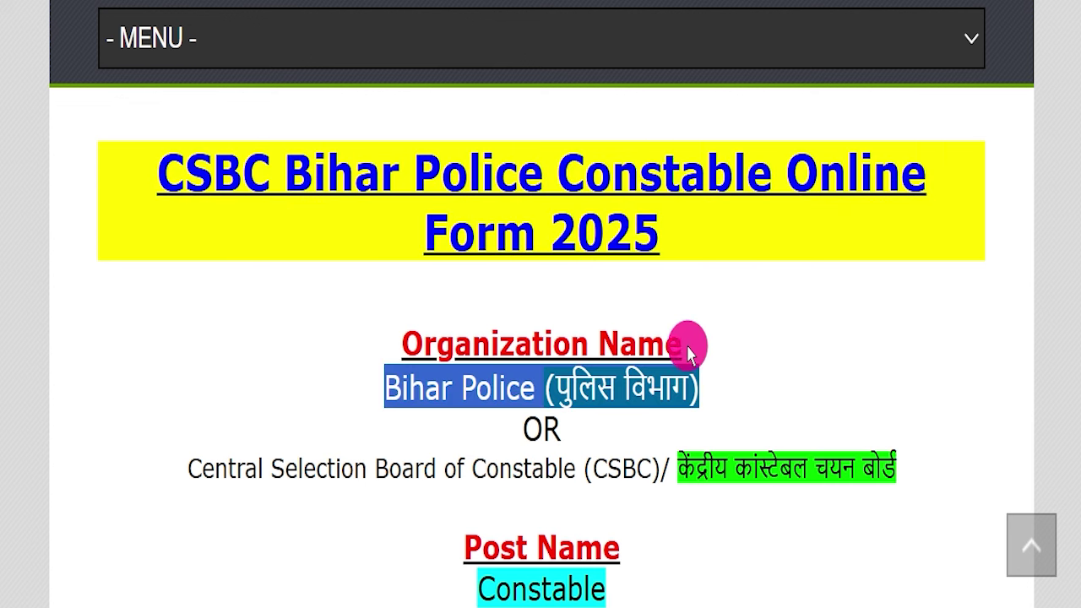
{"action": "scroll", "coordinate": [743, 377], "scroll_direction": "down", "scroll_amount": 3}
{"action": "left_click", "coordinate": [726, 390]}
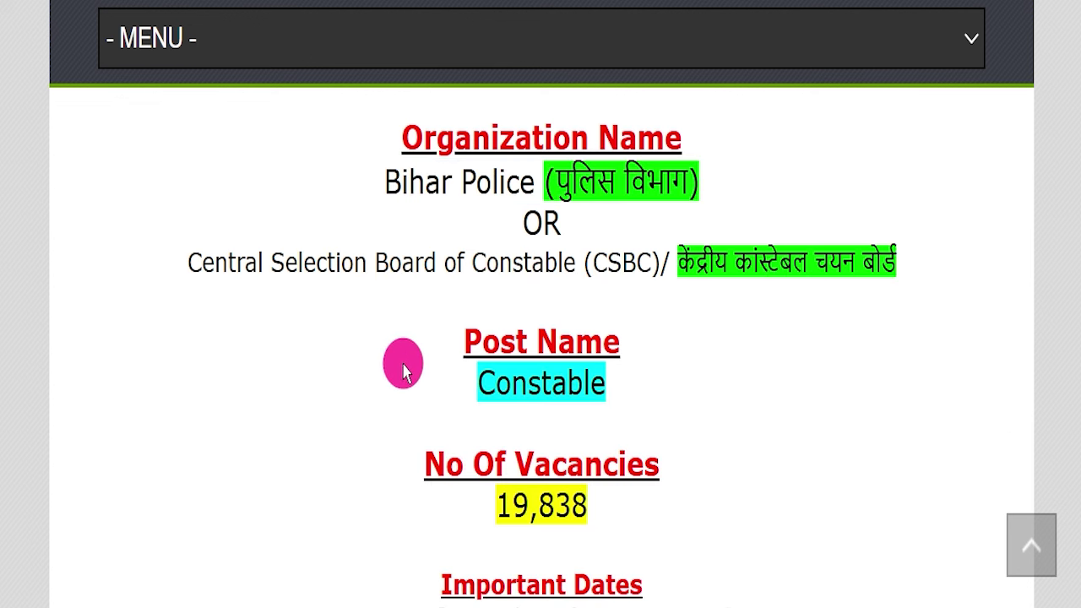
{"action": "left_click_drag", "start_coordinate": [397, 365], "coordinate": [693, 362]}
{"action": "scroll", "coordinate": [413, 405], "scroll_direction": "down", "scroll_amount": 1}
{"action": "left_click_drag", "start_coordinate": [414, 405], "coordinate": [603, 397]}
{"action": "left_click_drag", "start_coordinate": [337, 338], "coordinate": [647, 386]}
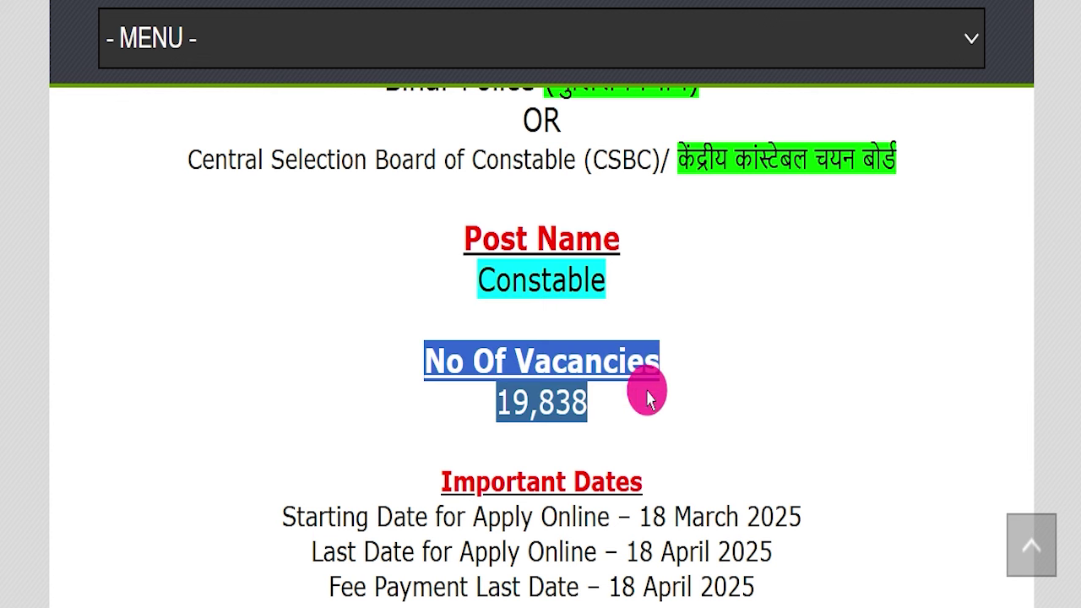
{"action": "left_click", "coordinate": [647, 398]}
{"action": "scroll", "coordinate": [647, 398], "scroll_direction": "down", "scroll_amount": 2}
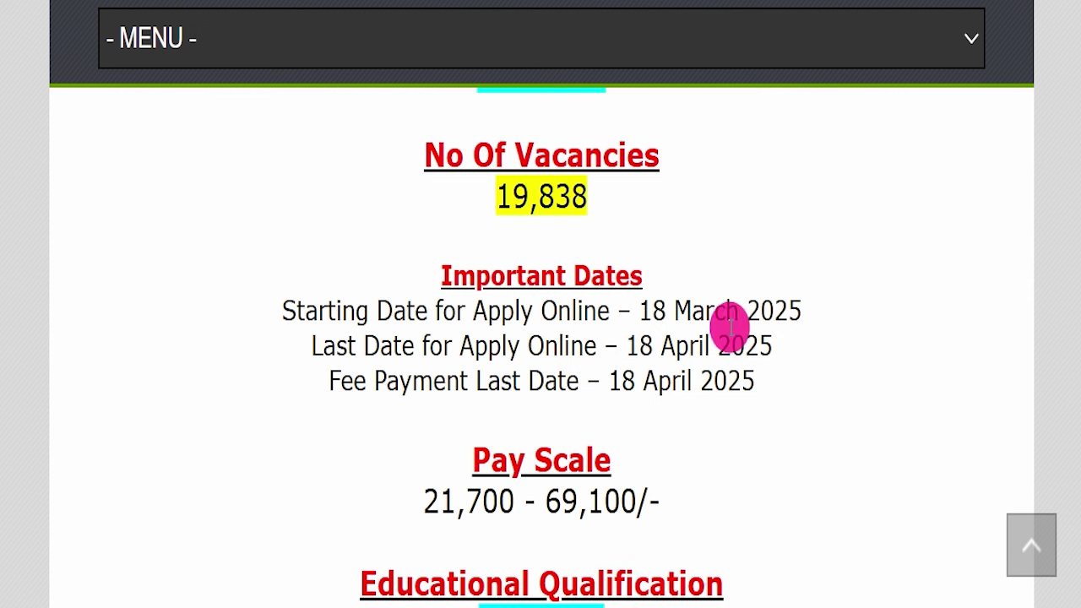
Read the pay scale, educational qualification and age limit sections of the article.
{"action": "scroll", "coordinate": [716, 314], "scroll_direction": "down", "scroll_amount": 2}
{"action": "left_click_drag", "start_coordinate": [424, 295], "coordinate": [673, 299]}
{"action": "left_click", "coordinate": [701, 300]}
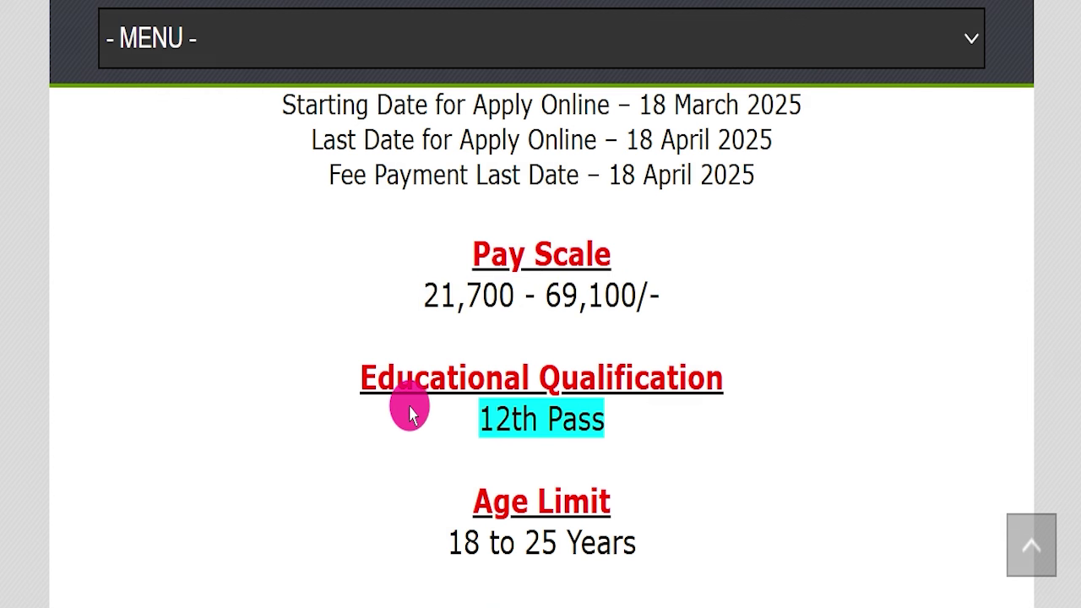
{"action": "left_click_drag", "start_coordinate": [388, 413], "coordinate": [622, 410]}
{"action": "scroll", "coordinate": [743, 367], "scroll_direction": "down", "scroll_amount": 2}
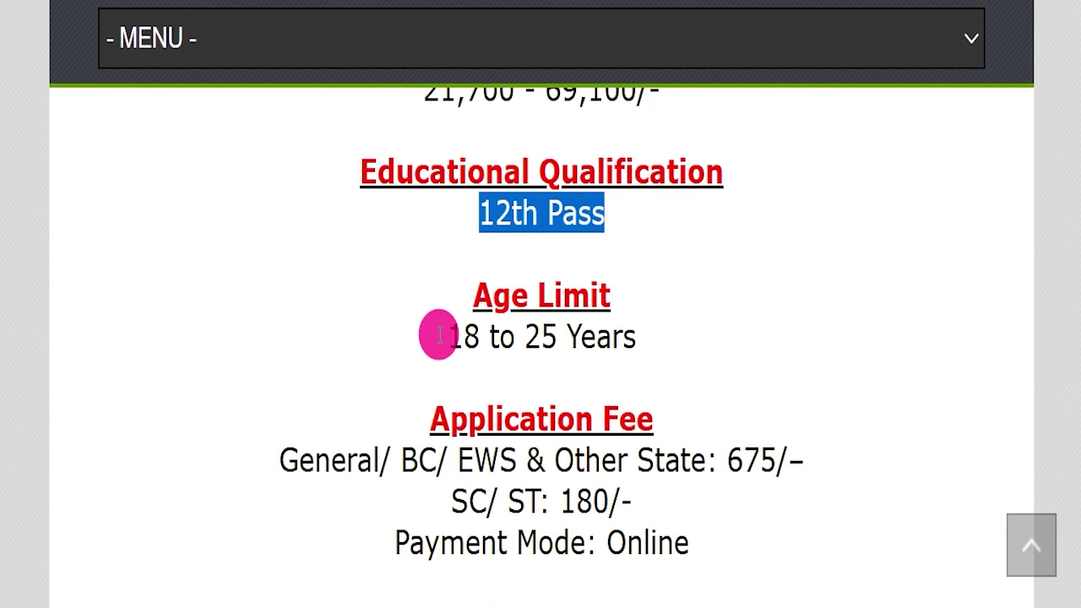
{"action": "left_click_drag", "start_coordinate": [368, 329], "coordinate": [684, 336]}
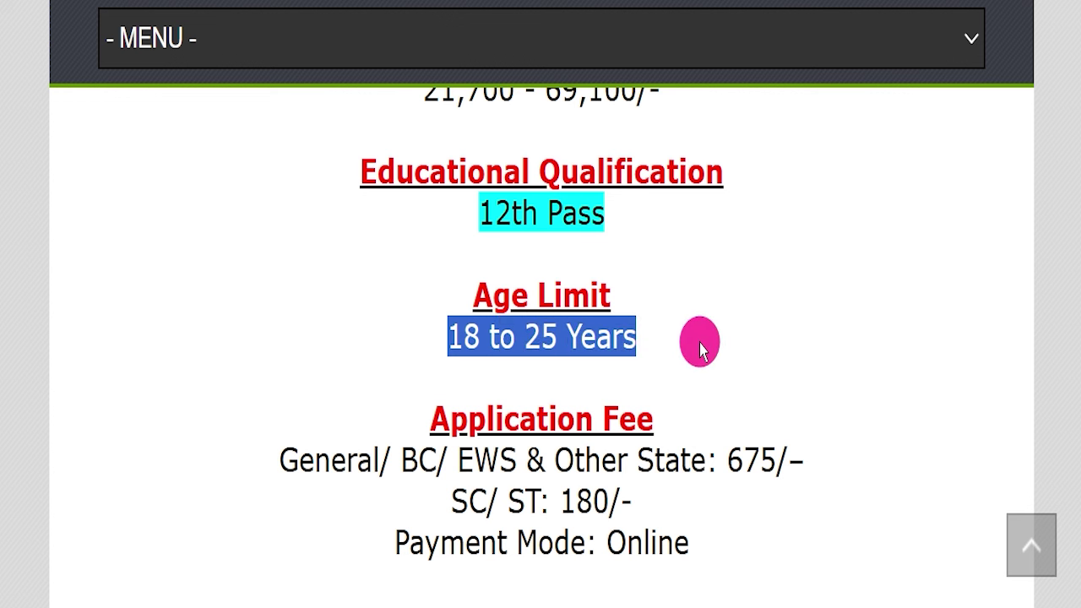
Read the application fee and payment mode, the selection process and the physical details tables.
{"action": "scroll", "coordinate": [697, 346], "scroll_direction": "down", "scroll_amount": 2}
{"action": "left_click_drag", "start_coordinate": [250, 251], "coordinate": [736, 255]}
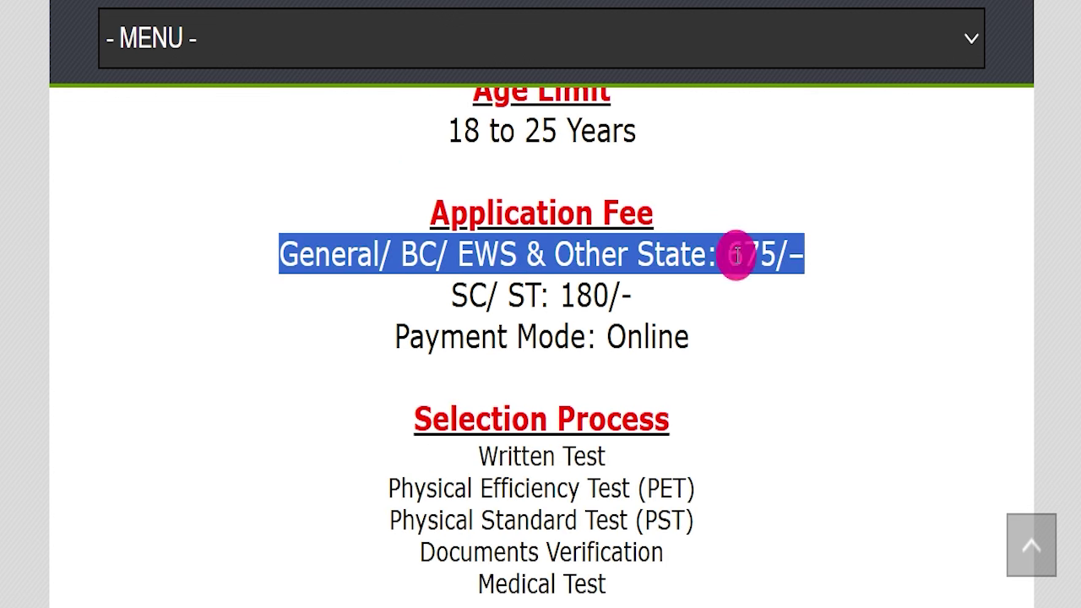
{"action": "left_click_drag", "start_coordinate": [374, 275], "coordinate": [632, 280]}
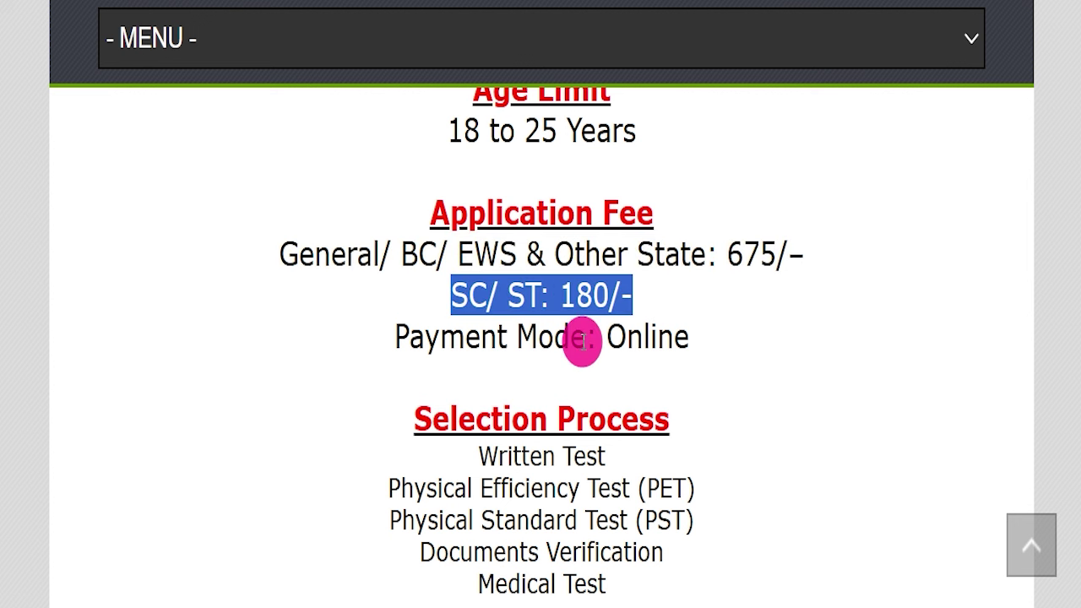
{"action": "left_click_drag", "start_coordinate": [604, 338], "coordinate": [700, 333]}
{"action": "scroll", "coordinate": [707, 393], "scroll_direction": "down", "scroll_amount": 2}
{"action": "left_click_drag", "start_coordinate": [427, 248], "coordinate": [666, 374]}
{"action": "scroll", "coordinate": [673, 380], "scroll_direction": "down", "scroll_amount": 10}
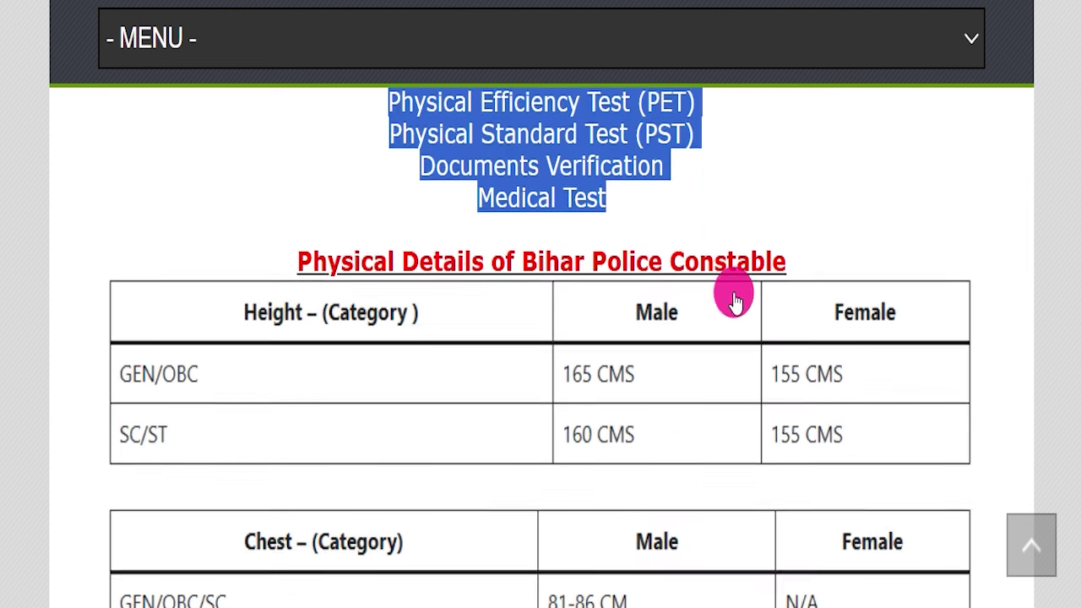
Read the apply mode, job location, official website and important links sections near the end of the article.
{"action": "left_click_drag", "start_coordinate": [419, 348], "coordinate": [657, 359]}
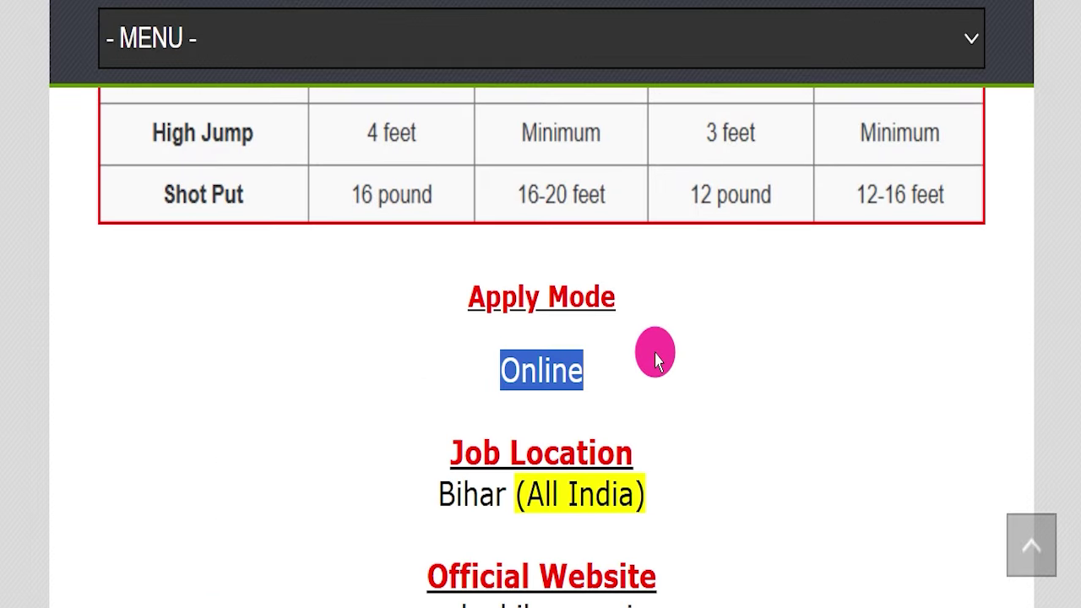
{"action": "scroll", "coordinate": [659, 363], "scroll_direction": "down", "scroll_amount": 2}
{"action": "left_click_drag", "start_coordinate": [433, 289], "coordinate": [755, 272]}
{"action": "scroll", "coordinate": [751, 282], "scroll_direction": "down", "scroll_amount": 1}
{"action": "left_click", "coordinate": [752, 279]}
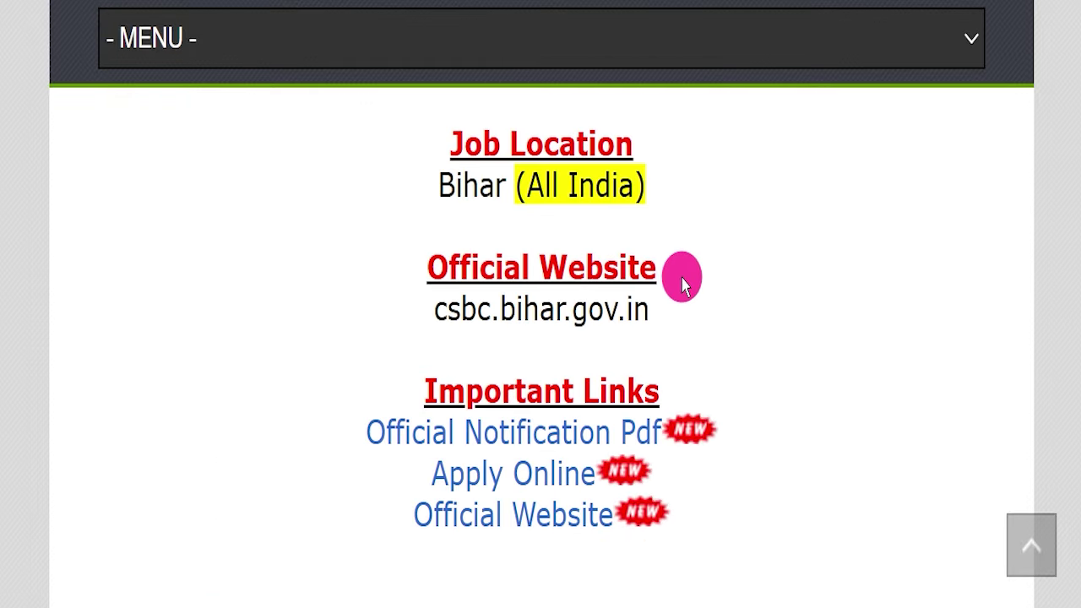
{"action": "left_click_drag", "start_coordinate": [368, 304], "coordinate": [729, 304]}
{"action": "left_click", "coordinate": [726, 311]}
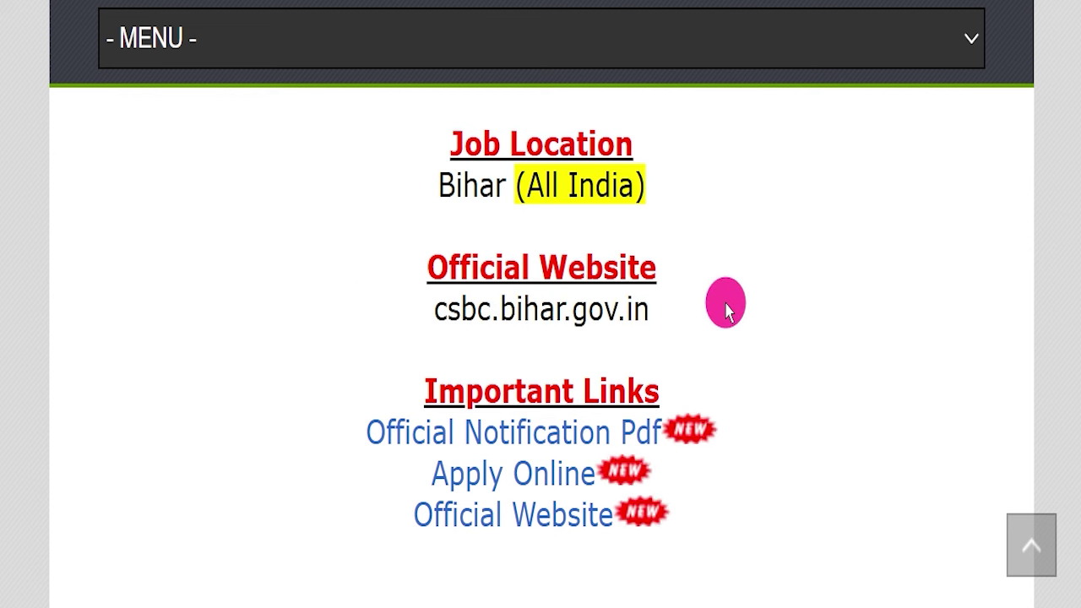
{"action": "left_click_drag", "start_coordinate": [403, 258], "coordinate": [357, 270]}
{"action": "left_click", "coordinate": [355, 277]}
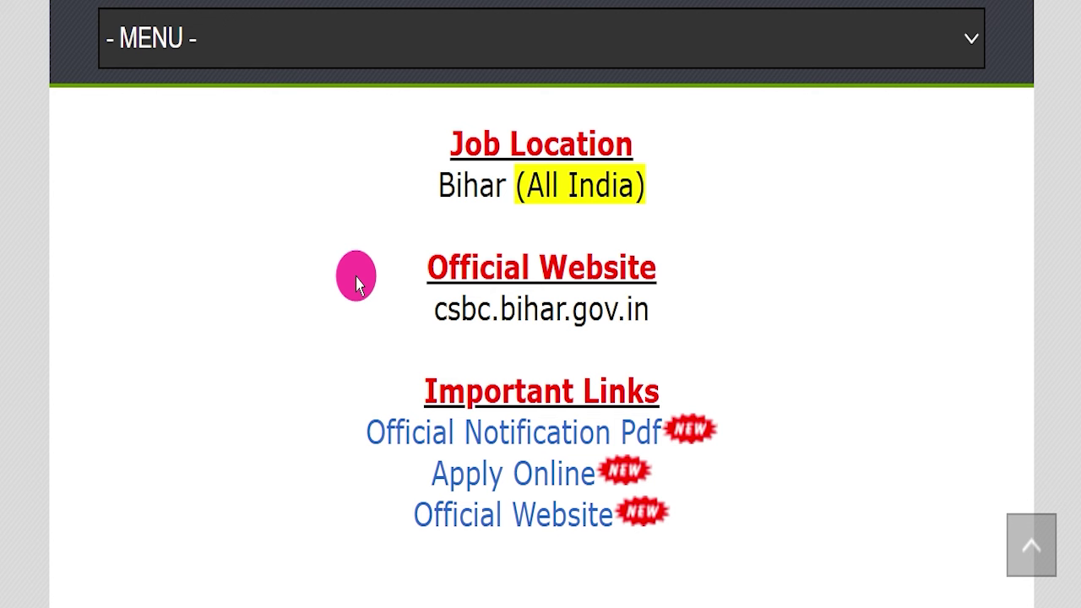
{"action": "left_click_drag", "start_coordinate": [366, 367], "coordinate": [702, 499]}
{"action": "left_click", "coordinate": [743, 483]}
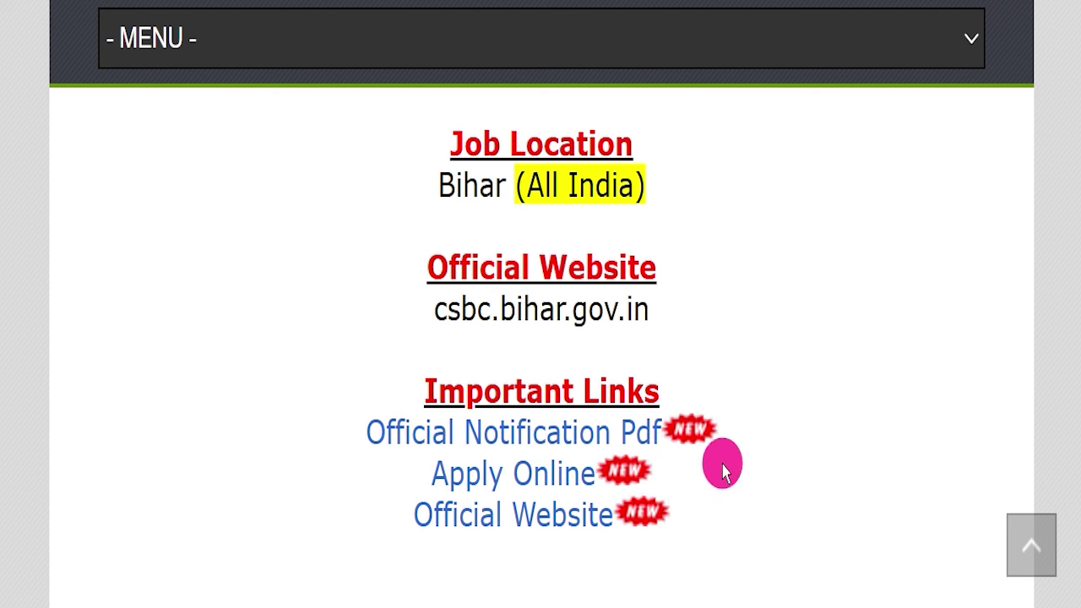
Switch to the official notification PDF and skim its pages on vacancies, physical standards, age limits and cut-off dates, ending back at the start.
{"action": "left_click_drag", "start_coordinate": [331, 419], "coordinate": [663, 429]}
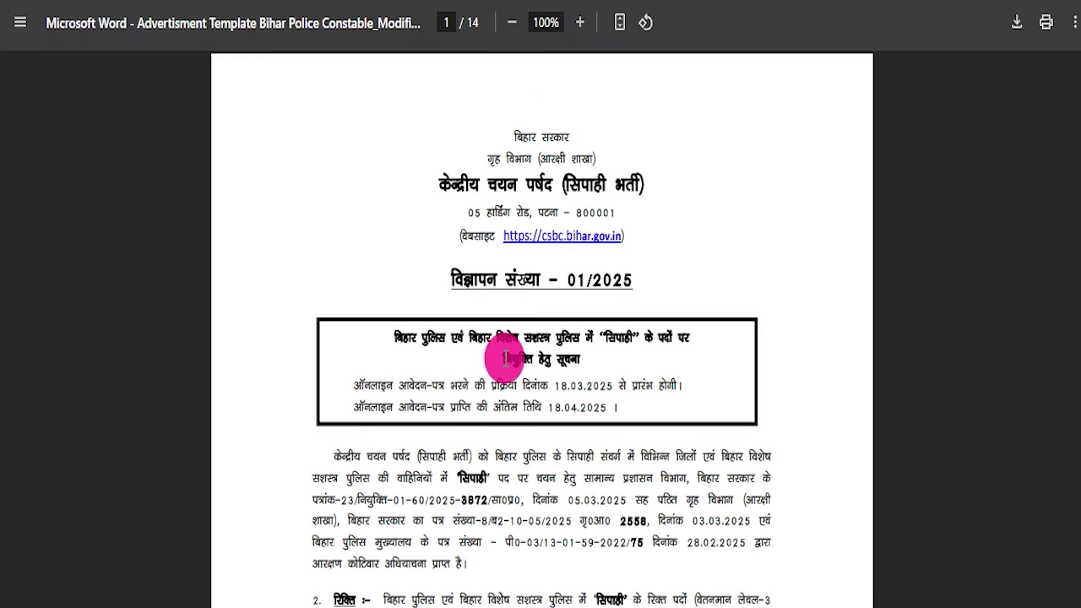
{"action": "scroll", "coordinate": [505, 360], "scroll_direction": "down", "scroll_amount": 3}
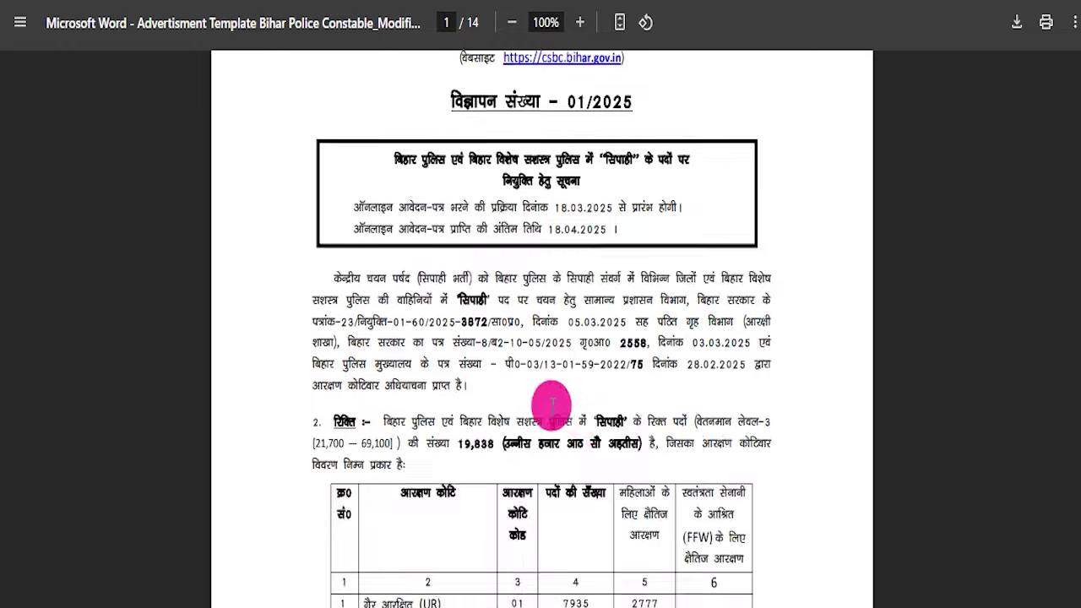
{"action": "scroll", "coordinate": [582, 387], "scroll_direction": "down", "scroll_amount": 15}
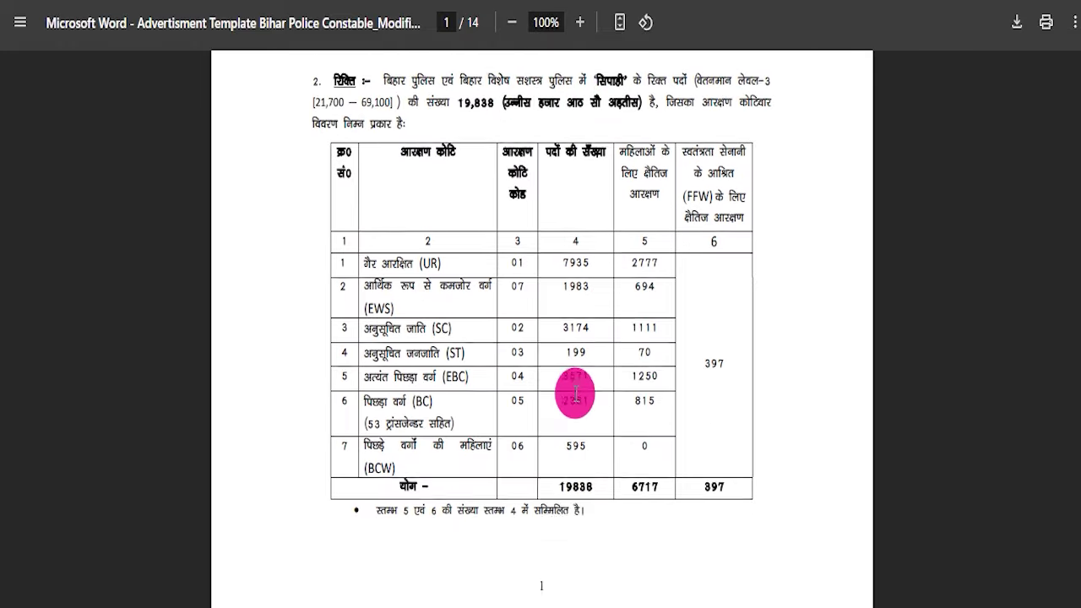
{"action": "scroll", "coordinate": [585, 412], "scroll_direction": "down", "scroll_amount": 5}
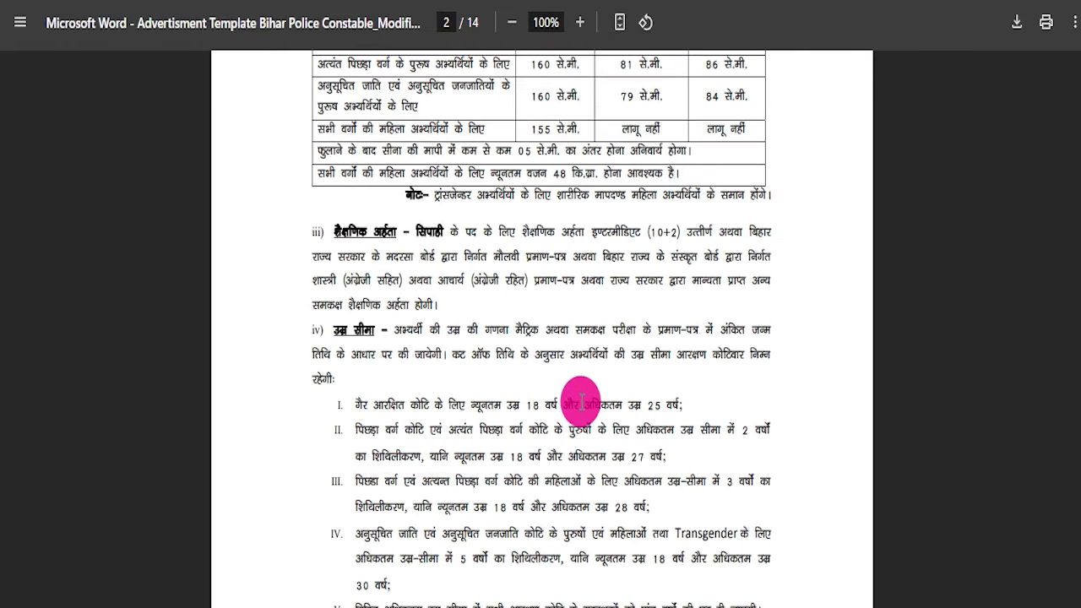
{"action": "scroll", "coordinate": [582, 402], "scroll_direction": "down", "scroll_amount": 20}
{"action": "scroll", "coordinate": [518, 382], "scroll_direction": "down", "scroll_amount": 20}
{"action": "scroll", "coordinate": [526, 397], "scroll_direction": "down", "scroll_amount": 20}
{"action": "scroll", "coordinate": [474, 351], "scroll_direction": "down", "scroll_amount": 15}
{"action": "scroll", "coordinate": [485, 384], "scroll_direction": "down", "scroll_amount": 20}
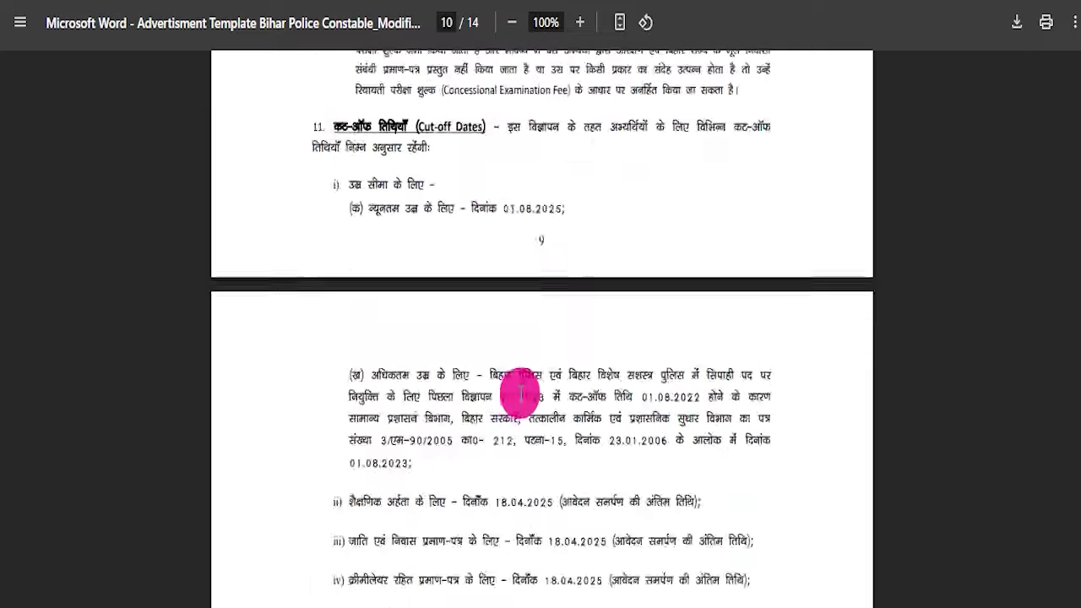
{"action": "scroll", "coordinate": [564, 406], "scroll_direction": "down", "scroll_amount": 20}
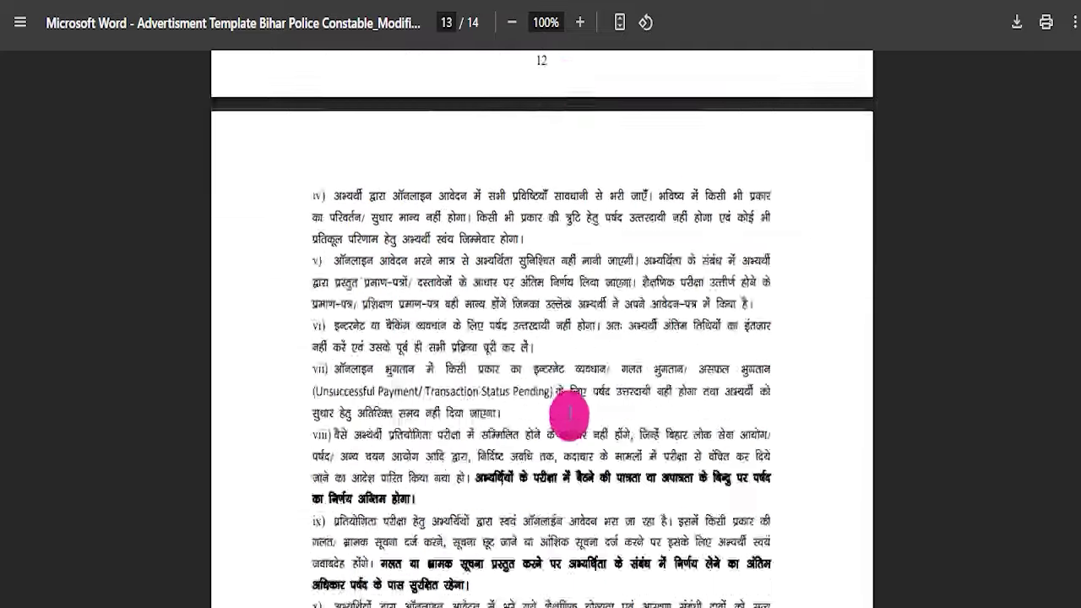
{"action": "left_click_drag", "start_coordinate": [1076, 575], "coordinate": [1074, 59]}
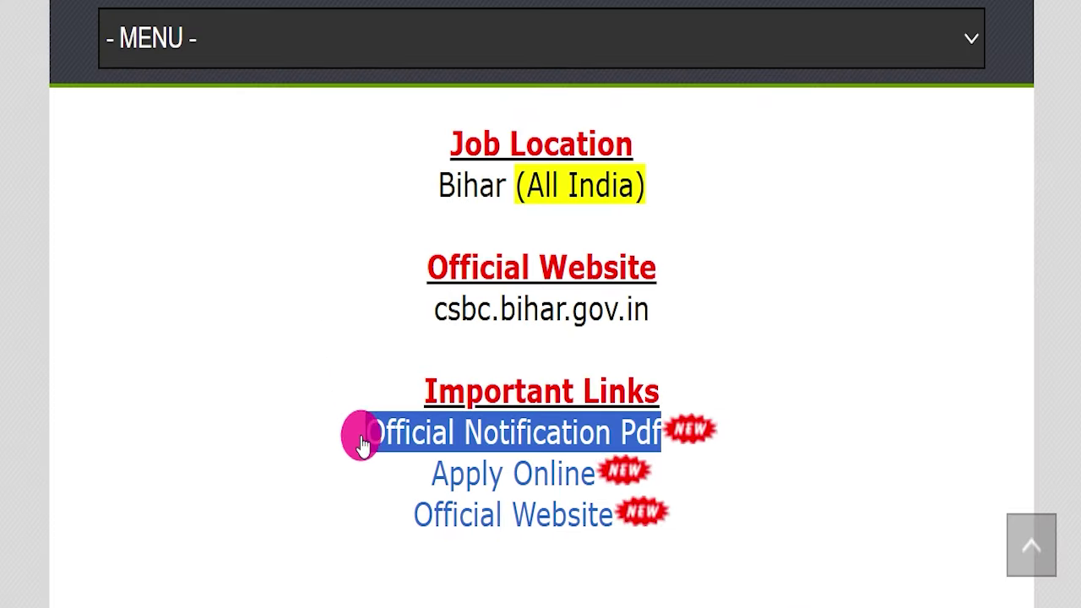
Go to the Apply Online portal for Advt. No. 01/2025 and open the Step-2 Fill Application Form page for registered applicants.
{"action": "left_click_drag", "start_coordinate": [369, 464], "coordinate": [585, 460]}
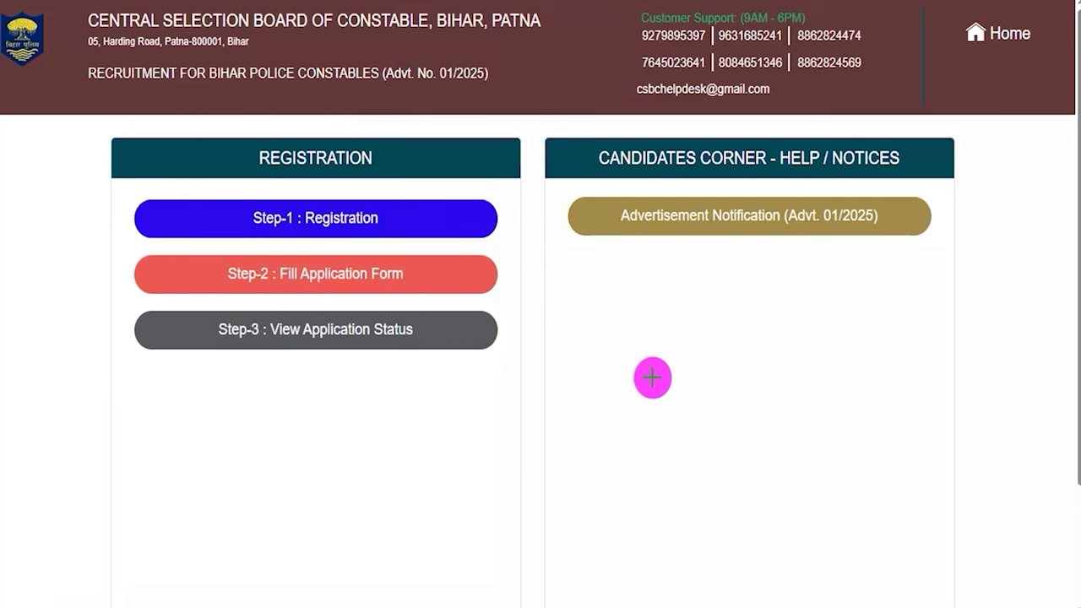
{"action": "left_click_drag", "start_coordinate": [655, 383], "coordinate": [458, 273]}
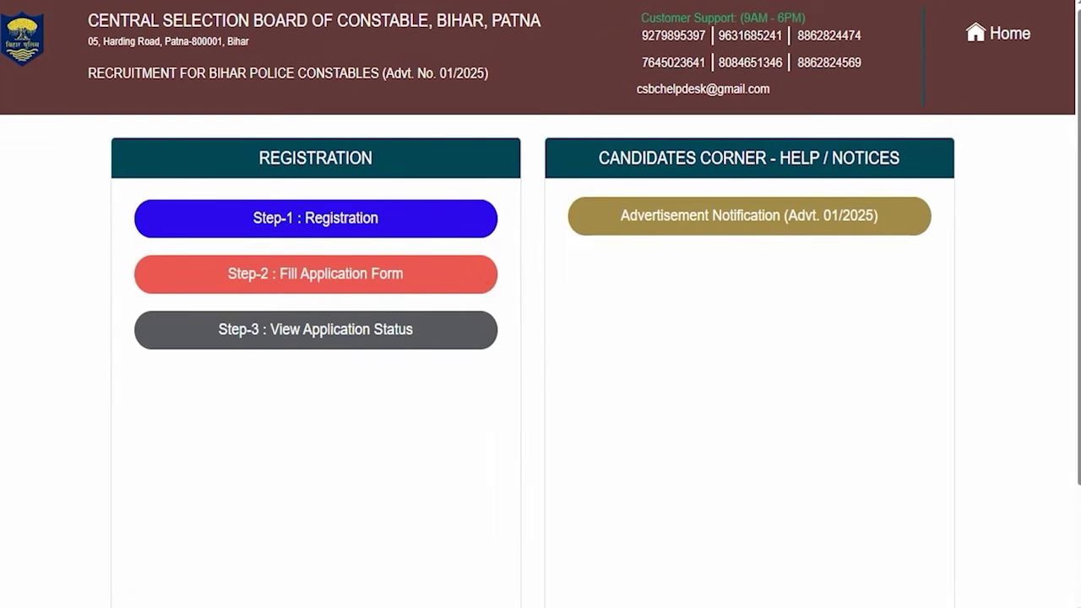
{"action": "left_click", "coordinate": [347, 273]}
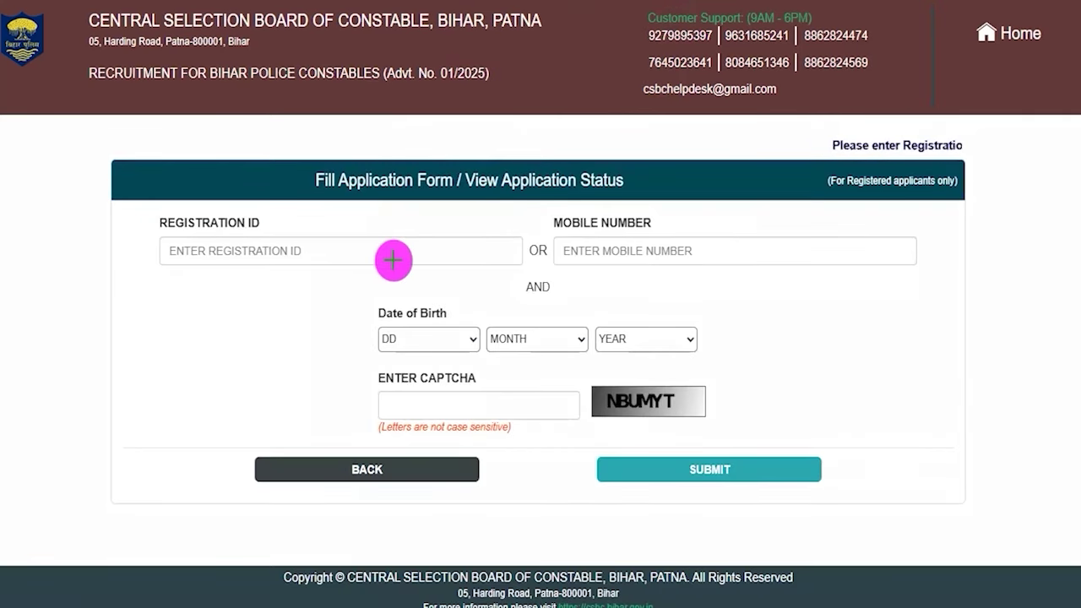
Review the registered-applicant sign-in form, covering registration ID or mobile number, date of birth, captcha and submission.
{"action": "left_click_drag", "start_coordinate": [394, 255], "coordinate": [441, 223]}
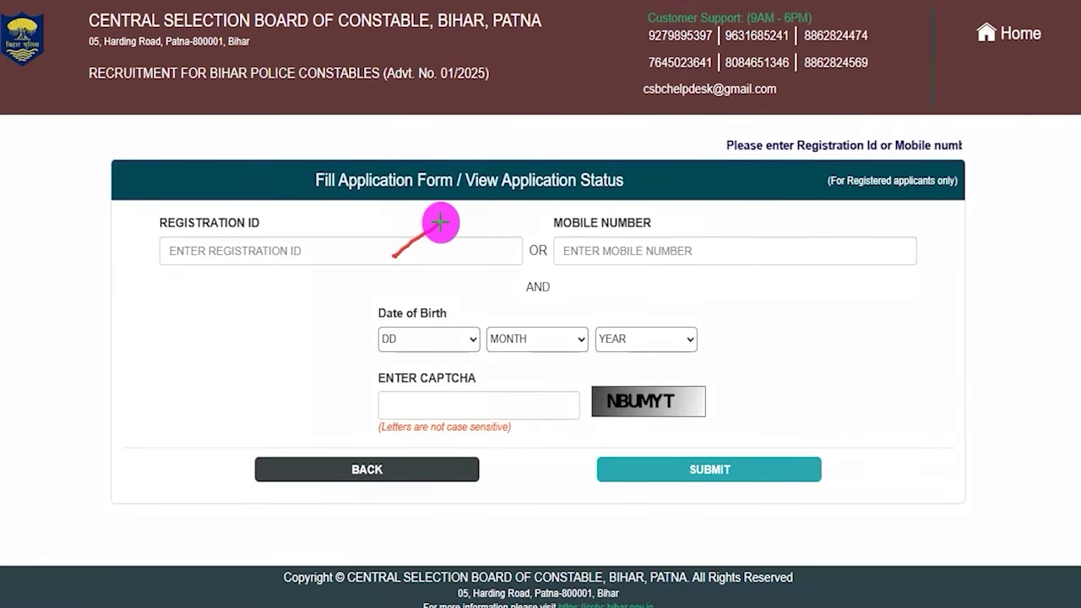
{"action": "left_click_drag", "start_coordinate": [741, 250], "coordinate": [800, 212]}
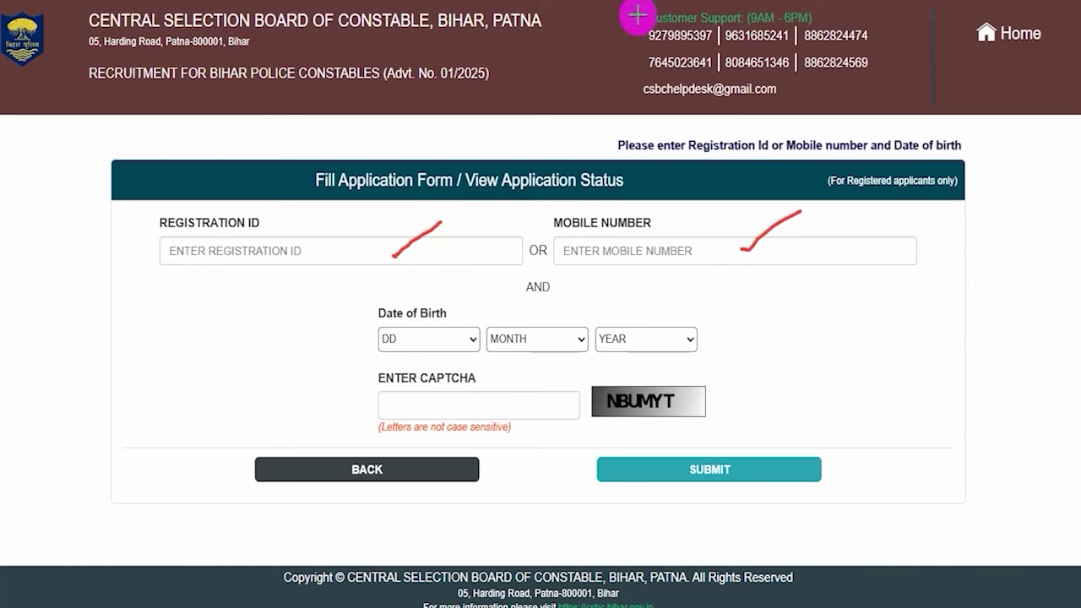
{"action": "left_click", "coordinate": [441, 342]}
{"action": "left_click", "coordinate": [511, 340]}
{"action": "left_click", "coordinate": [622, 338]}
{"action": "left_click", "coordinate": [799, 309]}
{"action": "left_click", "coordinate": [560, 8]}
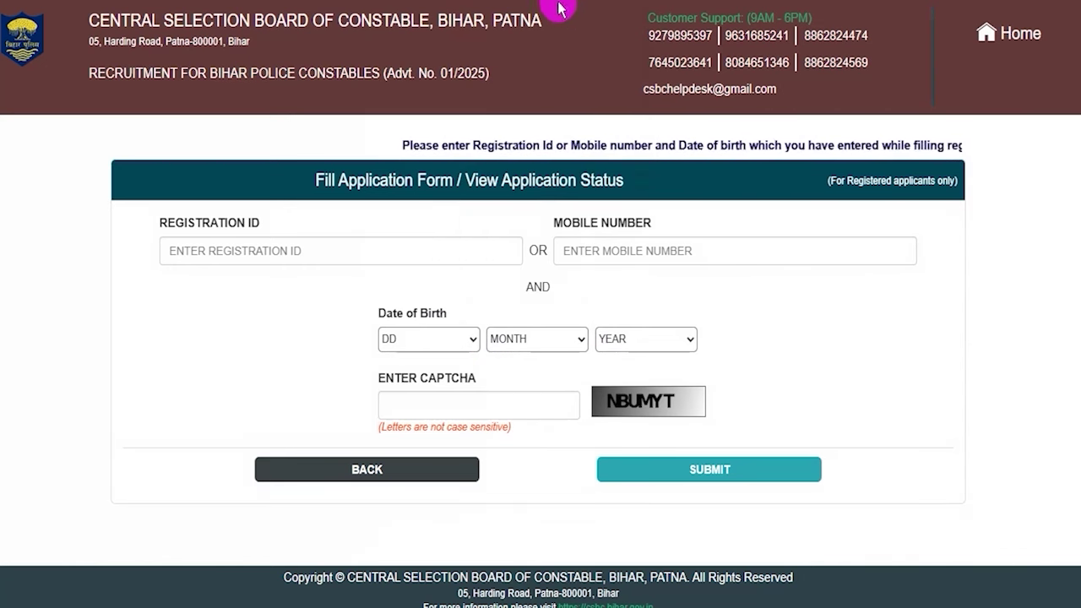
{"action": "left_click_drag", "start_coordinate": [684, 403], "coordinate": [752, 355]}
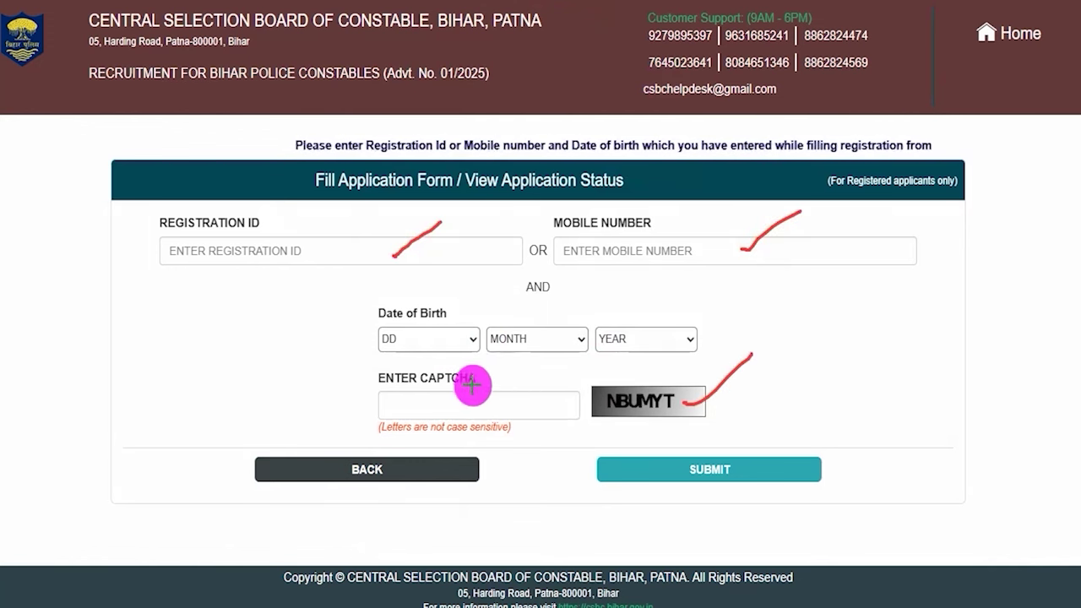
{"action": "left_click_drag", "start_coordinate": [459, 403], "coordinate": [555, 355]}
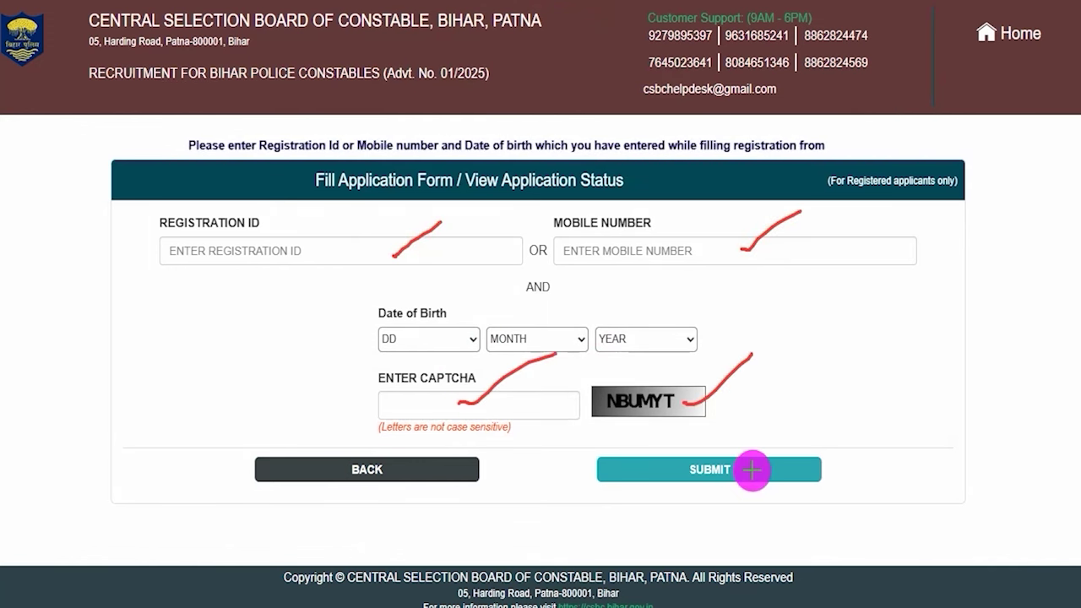
{"action": "left_click_drag", "start_coordinate": [751, 473], "coordinate": [810, 400]}
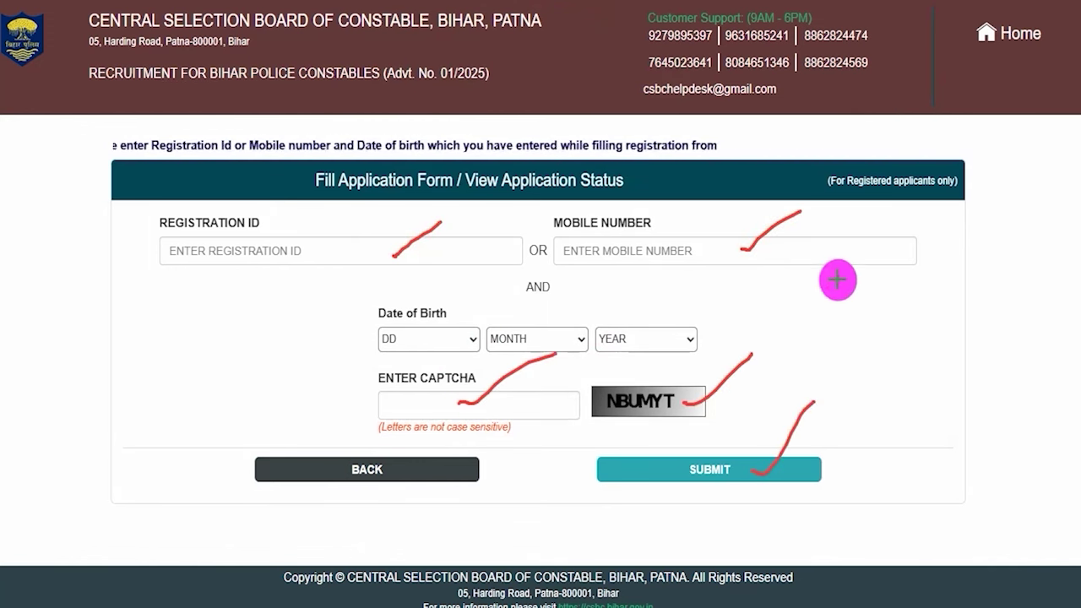
{"action": "key", "text": "Escape"}
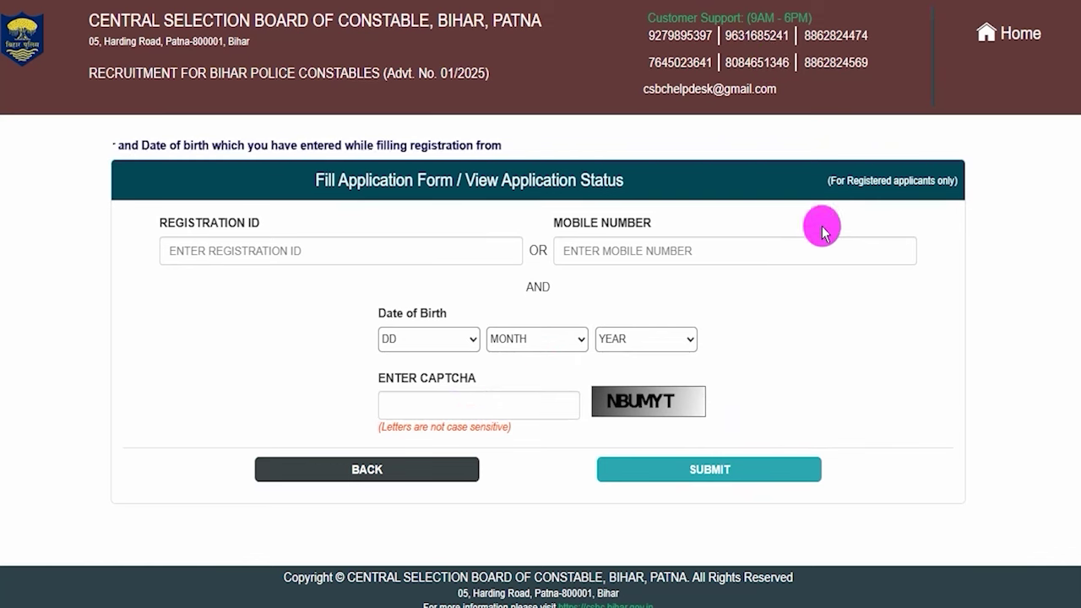
Return to the recruitment portal's start page and open Step-1 : Registration.
{"action": "left_click", "coordinate": [375, 469]}
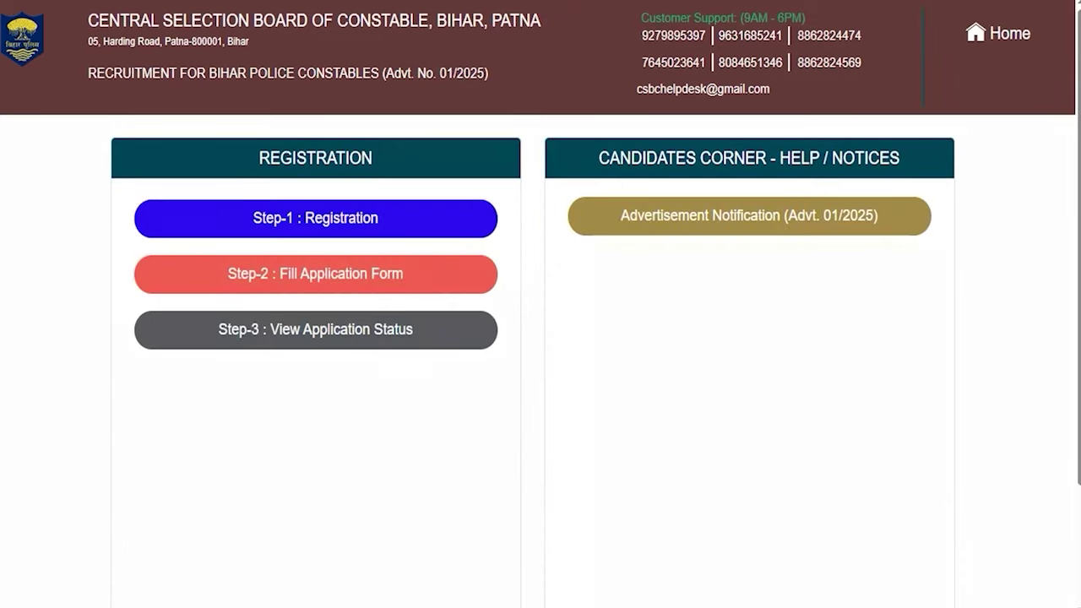
{"action": "mouse_move", "coordinate": [621, 343]}
{"action": "left_mouse_down"}
{"action": "mouse_move", "coordinate": [490, 225]}
{"action": "mouse_move", "coordinate": [464, 219]}
{"action": "left_mouse_up"}
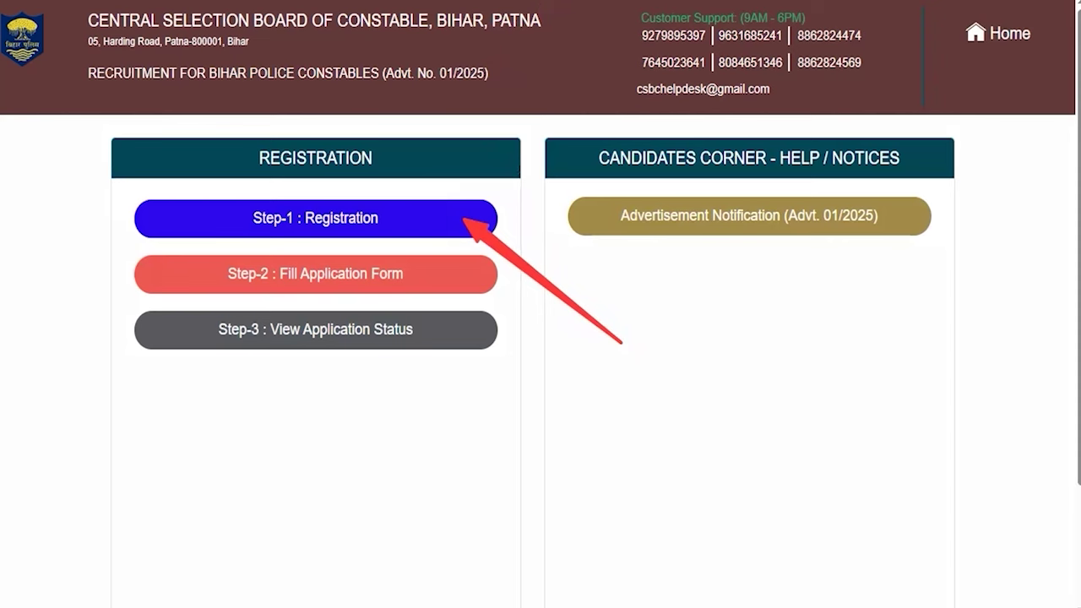
{"action": "left_click", "coordinate": [334, 221]}
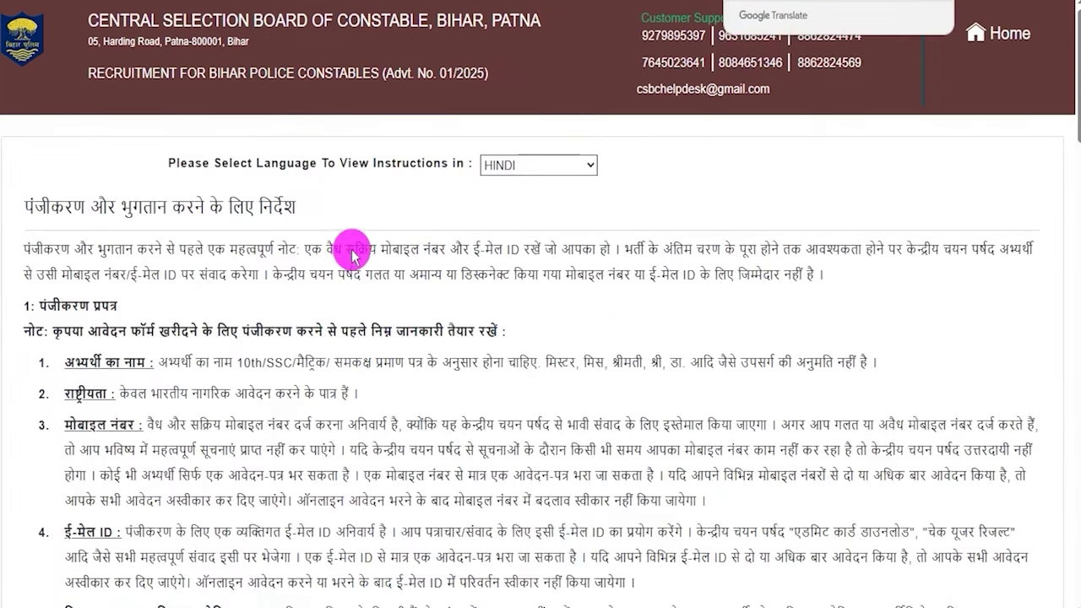
Skim the Hindi registration and payment instructions, accept the declaration and proceed to registration and payment.
{"action": "left_click_drag", "start_coordinate": [351, 251], "coordinate": [505, 268]}
{"action": "scroll", "coordinate": [387, 308], "scroll_direction": "down", "scroll_amount": 7}
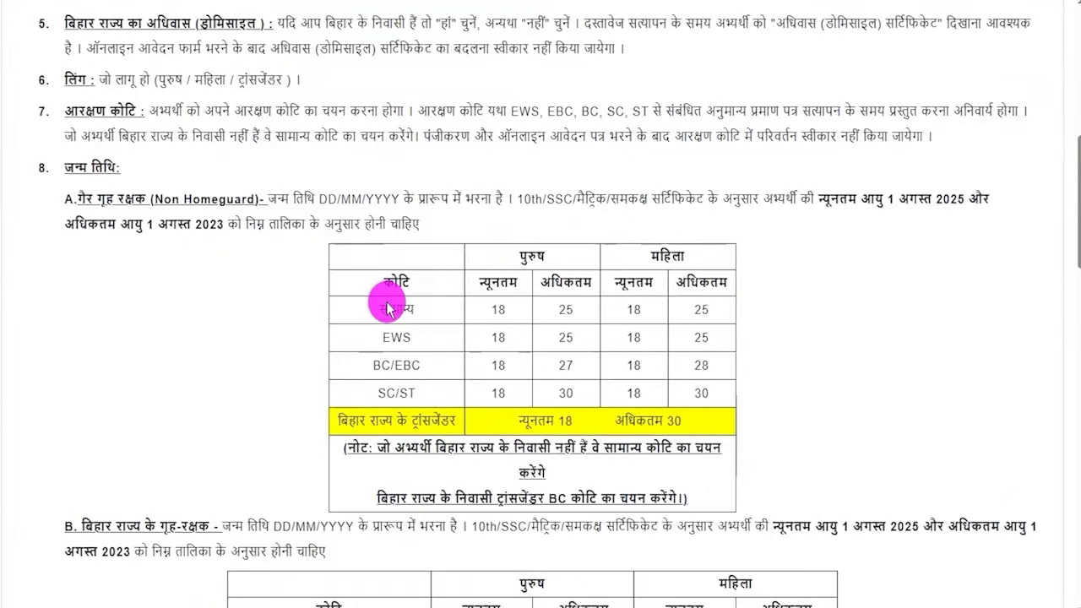
{"action": "scroll", "coordinate": [386, 308], "scroll_direction": "down", "scroll_amount": 15}
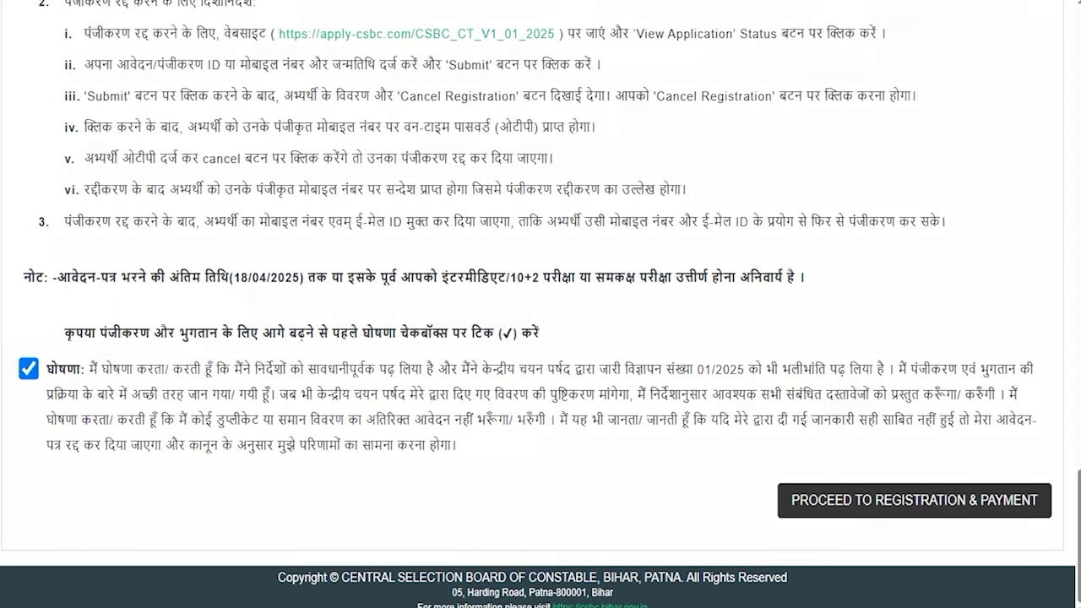
{"action": "left_click", "coordinate": [904, 507]}
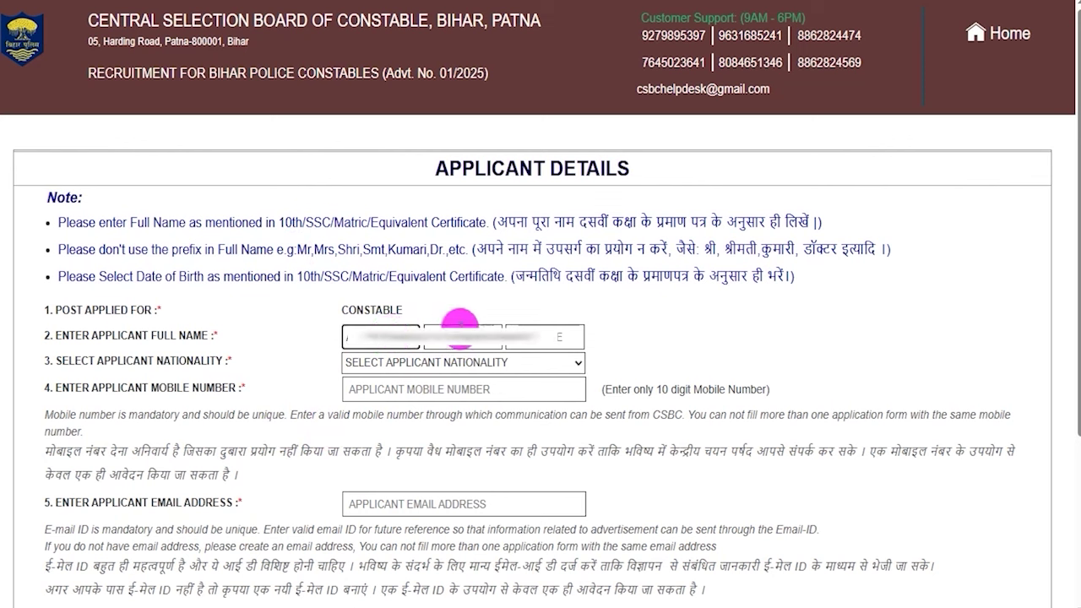
Fill in the applicant's full name and set the applicant nationality to INDIAN.
{"action": "left_click", "coordinate": [528, 336]}
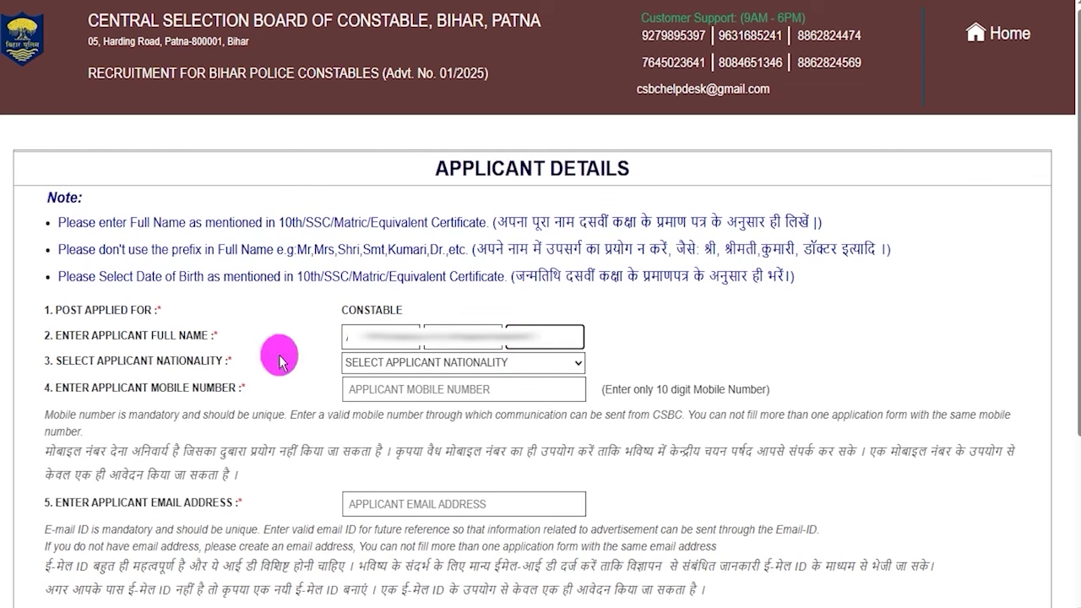
{"action": "left_click_drag", "start_coordinate": [44, 360], "coordinate": [229, 364]}
{"action": "left_click", "coordinate": [372, 362]}
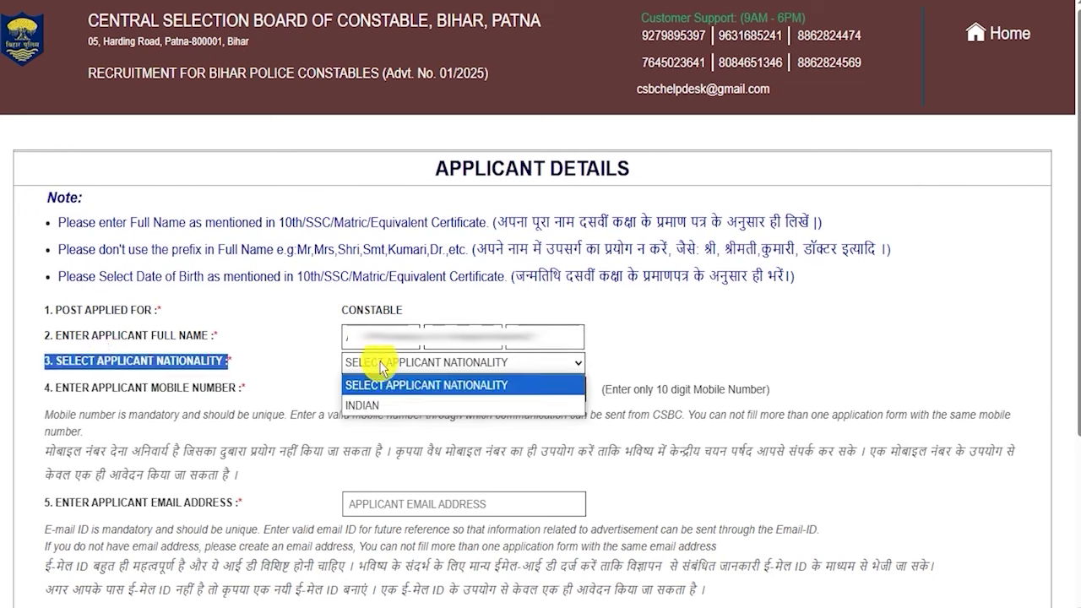
{"action": "left_click", "coordinate": [370, 404]}
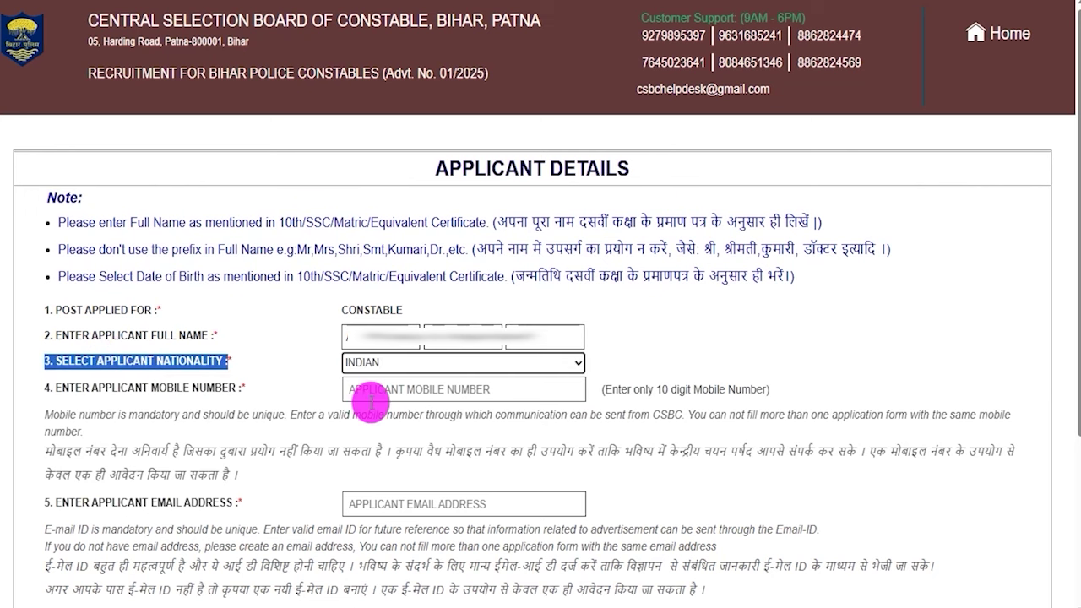
Review the applicant mobile number and email address fields in the applicant details.
{"action": "left_click", "coordinate": [368, 390]}
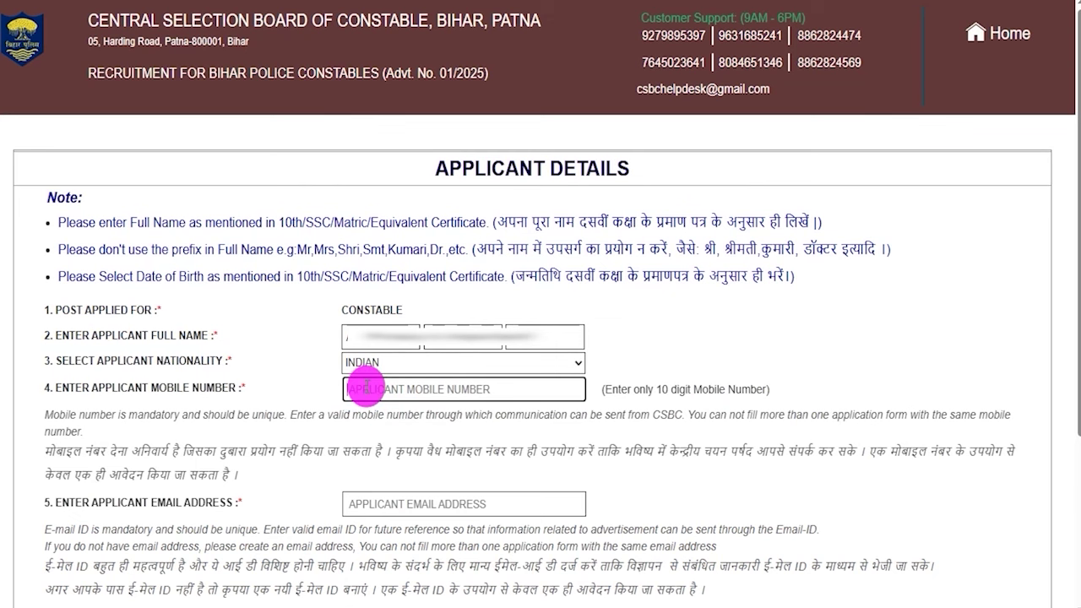
{"action": "scroll", "coordinate": [363, 423], "scroll_direction": "down", "scroll_amount": 1}
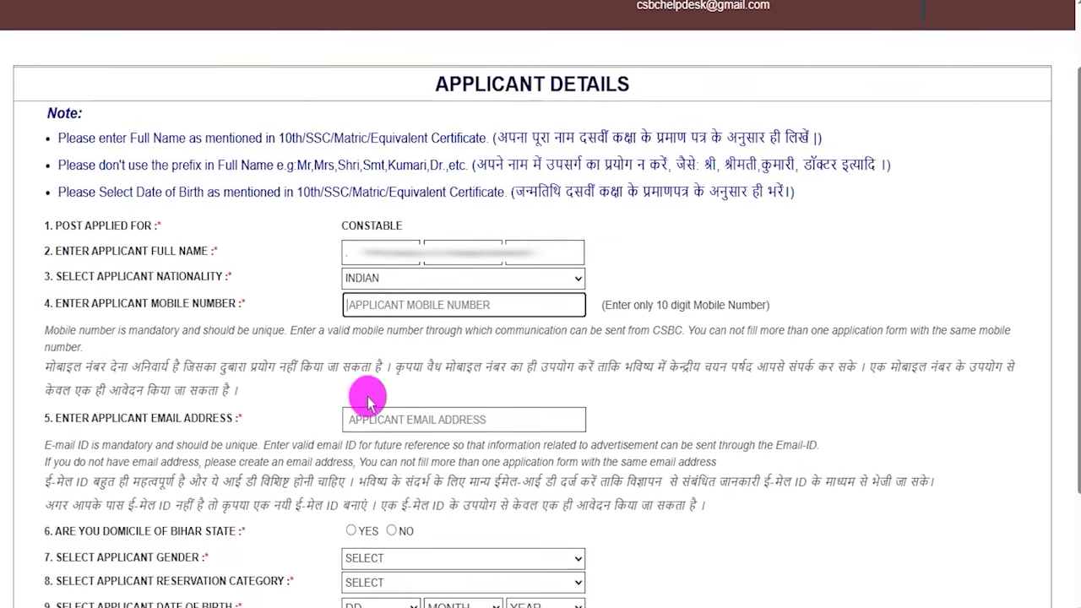
{"action": "left_click_drag", "start_coordinate": [149, 418], "coordinate": [226, 418]}
{"action": "left_click", "coordinate": [407, 420]}
{"action": "scroll", "coordinate": [495, 396], "scroll_direction": "down", "scroll_amount": 2}
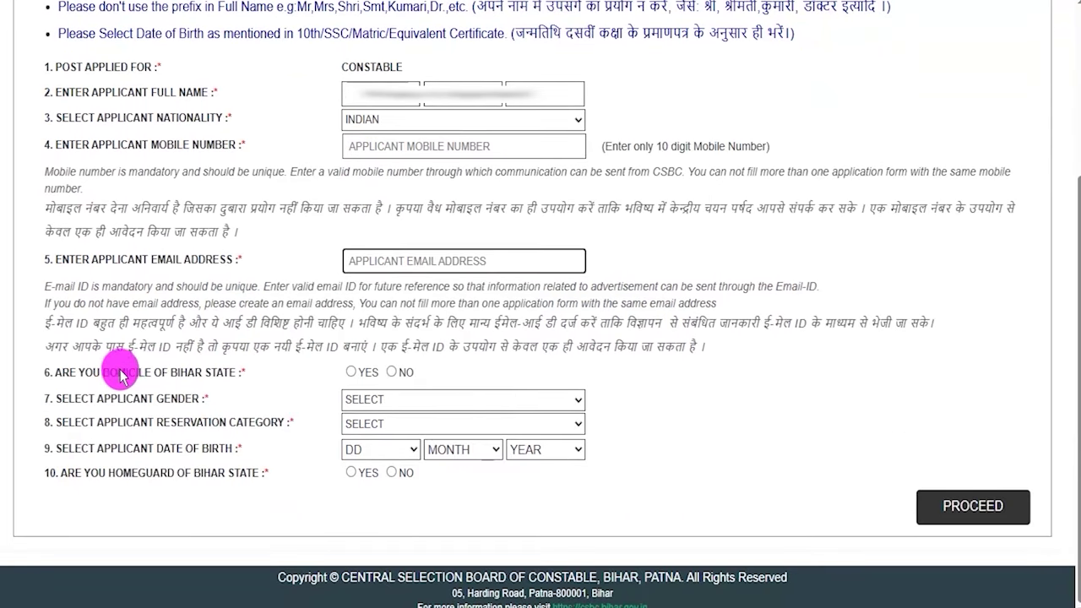
Try NO for domicile of Bihar State, and set the answer back to YES.
{"action": "left_click_drag", "start_coordinate": [73, 372], "coordinate": [343, 384]}
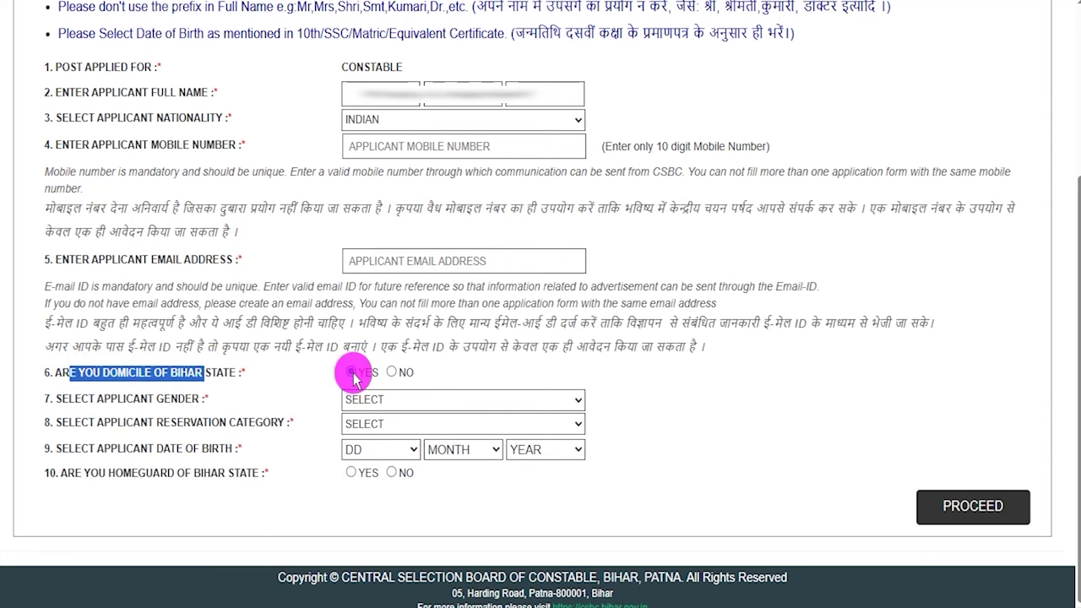
{"action": "left_click", "coordinate": [391, 373]}
{"action": "key", "text": "Left"}
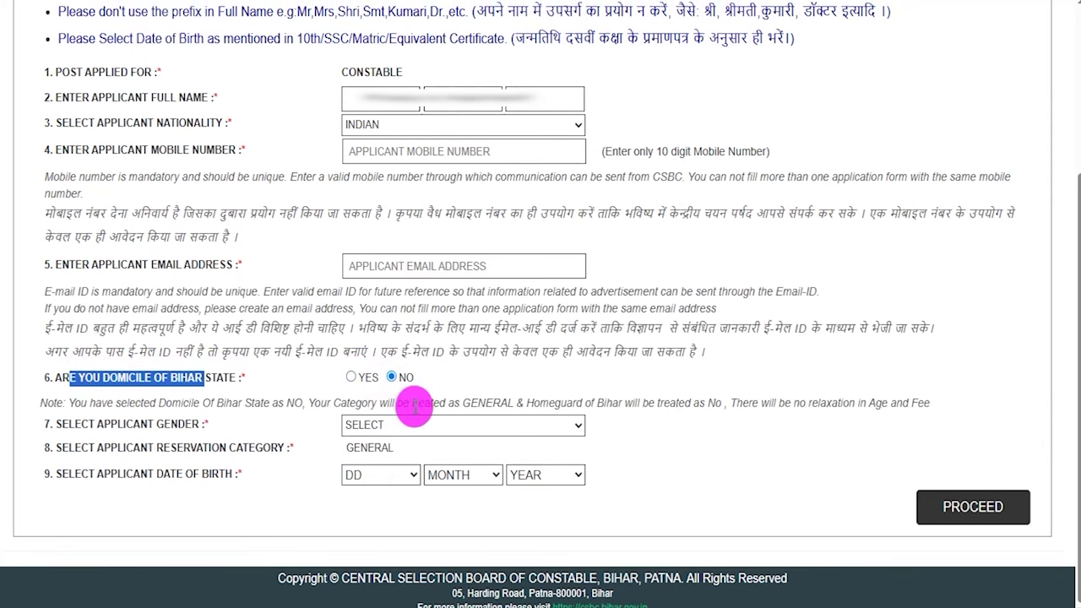
{"action": "left_click", "coordinate": [410, 427]}
{"action": "left_click", "coordinate": [760, 434]}
Set the applicant gender to MALE and the reservation category to SC.
{"action": "left_click_drag", "start_coordinate": [81, 403], "coordinate": [371, 412]}
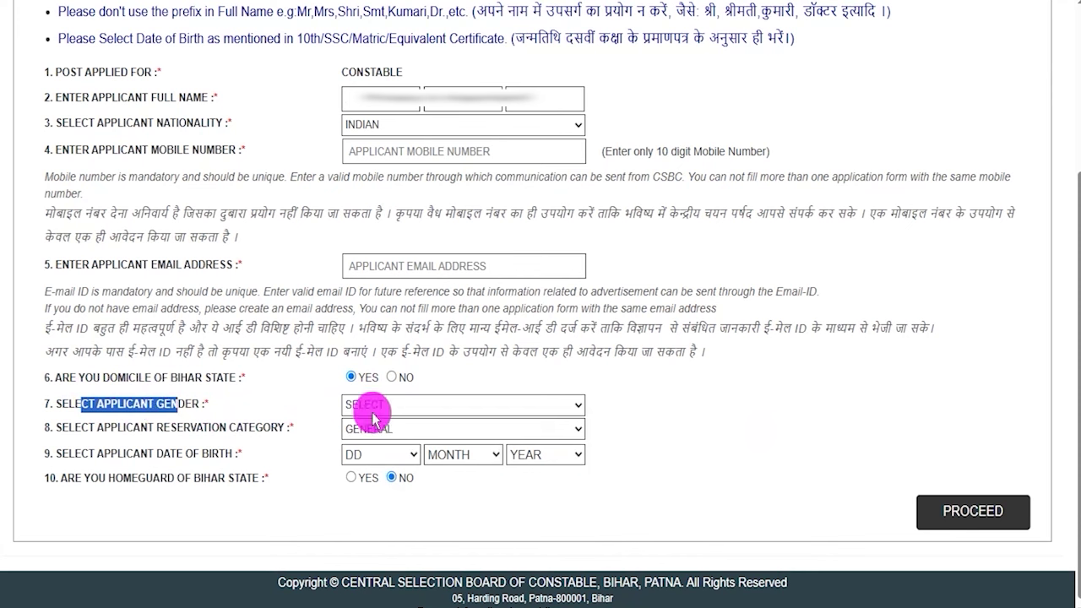
{"action": "left_click", "coordinate": [417, 414]}
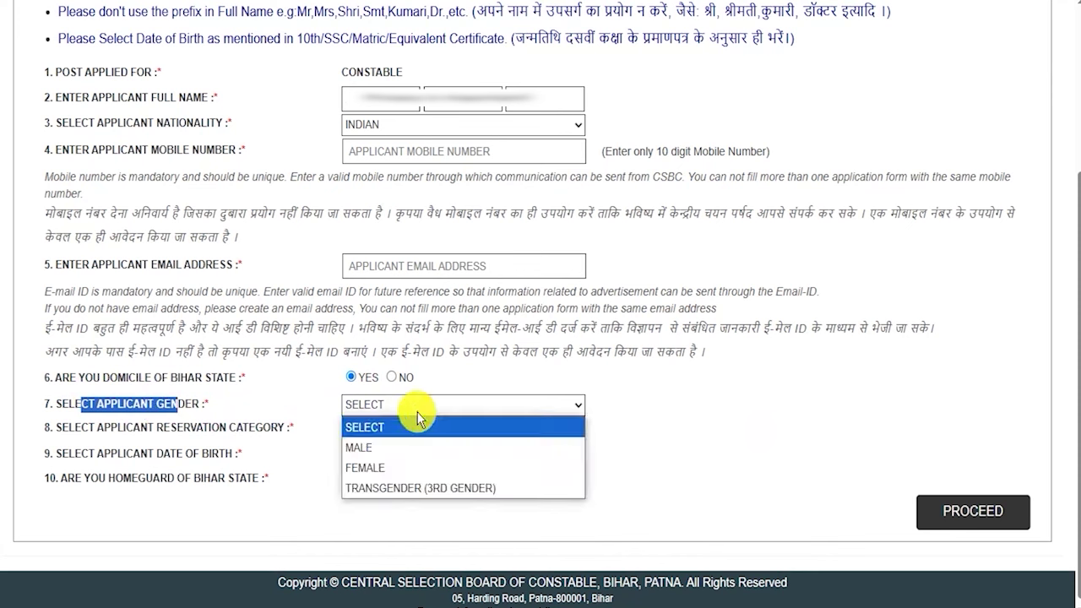
{"action": "left_click", "coordinate": [380, 446]}
{"action": "left_click_drag", "start_coordinate": [59, 428], "coordinate": [378, 438]}
{"action": "left_click", "coordinate": [378, 437]}
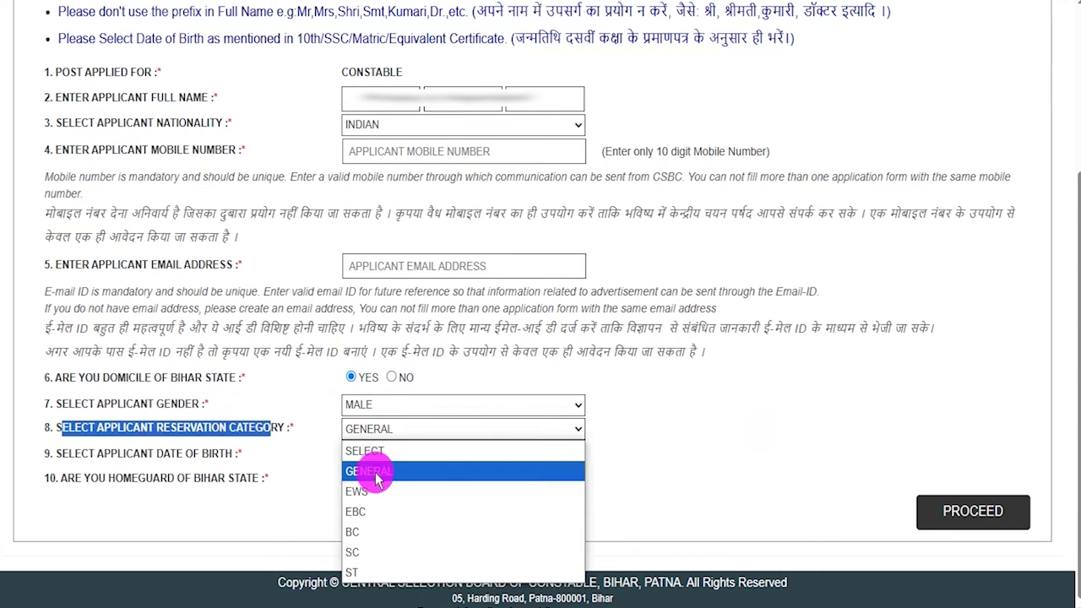
{"action": "left_click", "coordinate": [358, 550]}
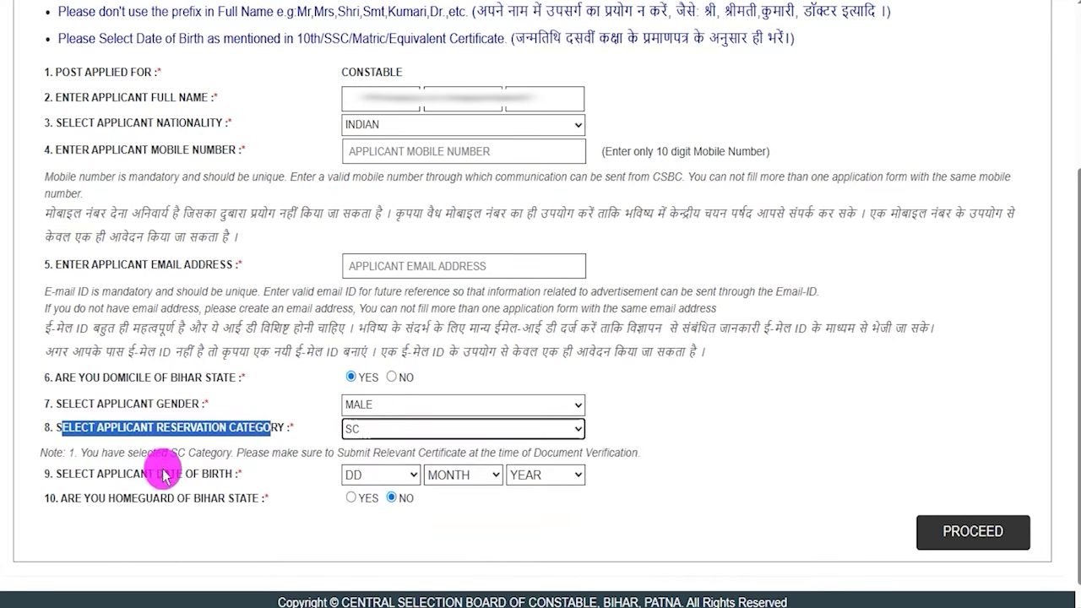
Look at the day, month and year choices for the applicant's date of birth.
{"action": "left_click_drag", "start_coordinate": [99, 476], "coordinate": [380, 465]}
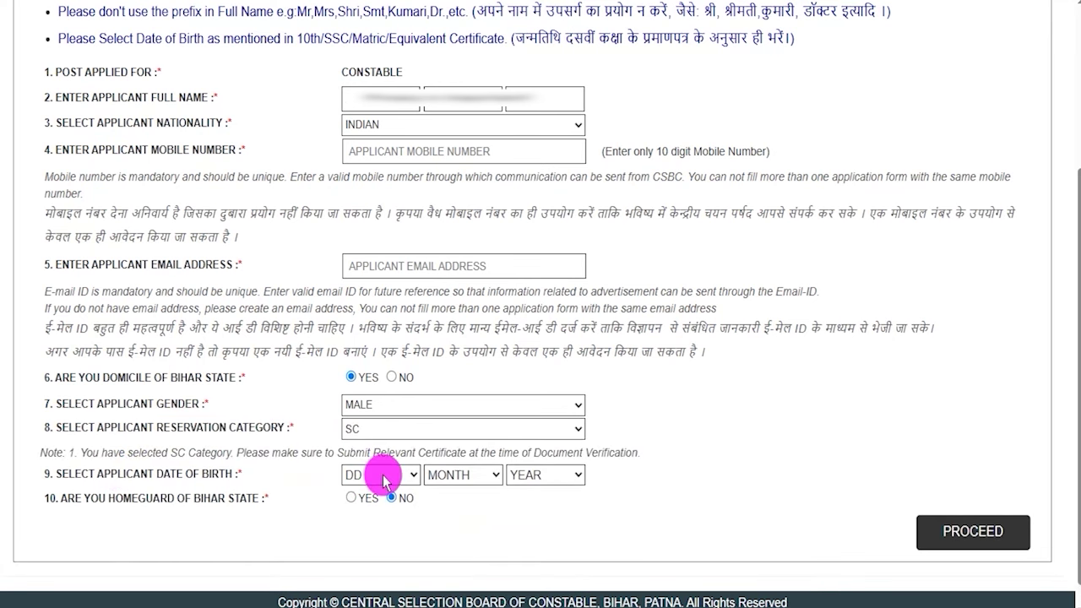
{"action": "left_click", "coordinate": [381, 475]}
{"action": "left_click", "coordinate": [448, 477]}
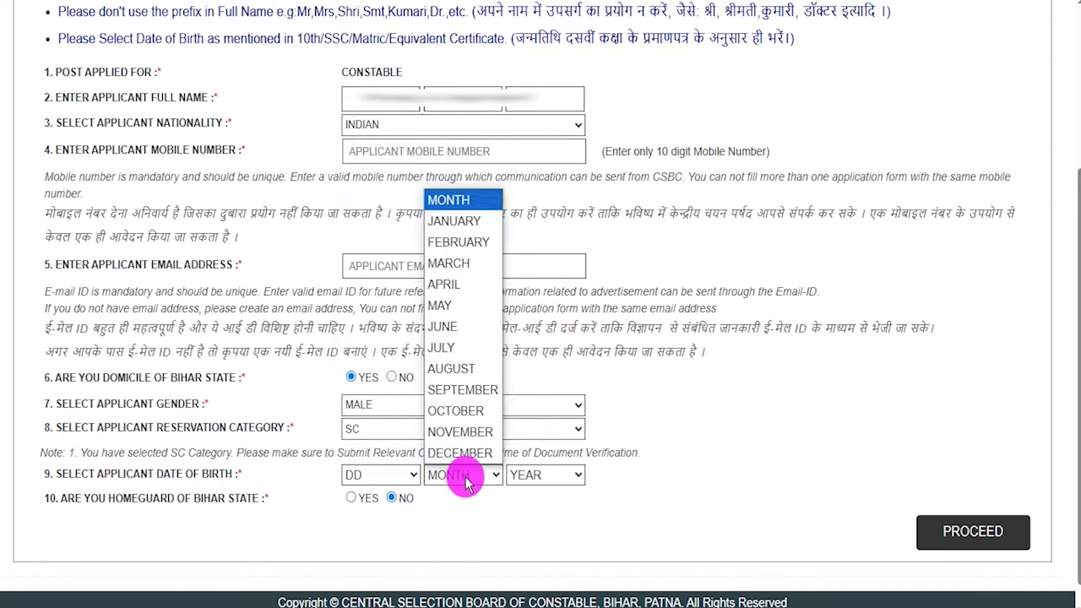
{"action": "left_click", "coordinate": [543, 476]}
{"action": "left_click", "coordinate": [469, 528]}
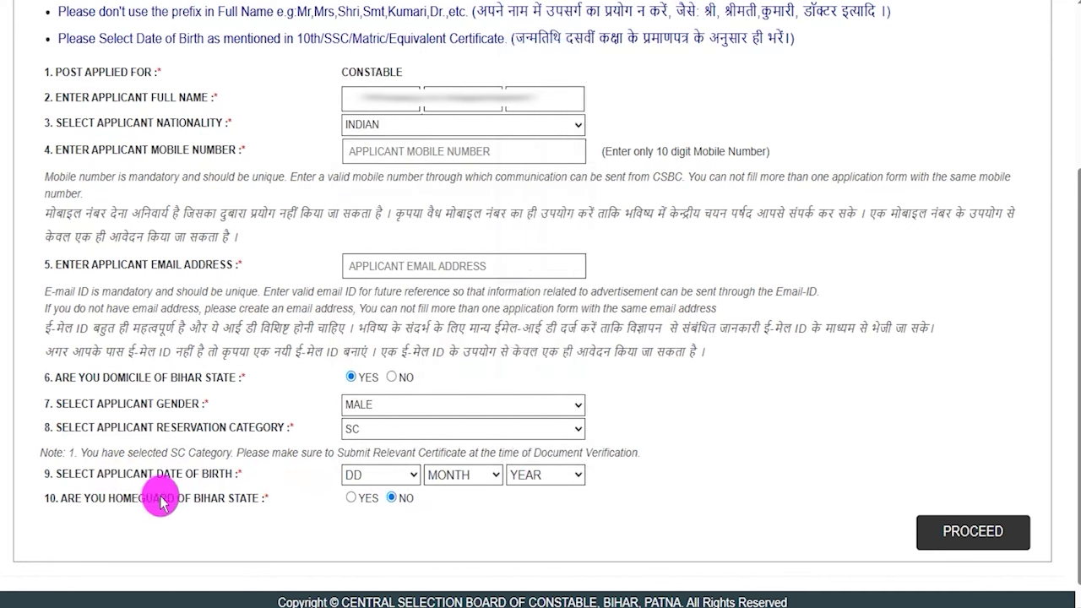
Answer YES to being a homeguard of Bihar State and bring up the Homeguard Details section.
{"action": "left_click_drag", "start_coordinate": [90, 498], "coordinate": [378, 498]}
{"action": "left_click", "coordinate": [351, 499]}
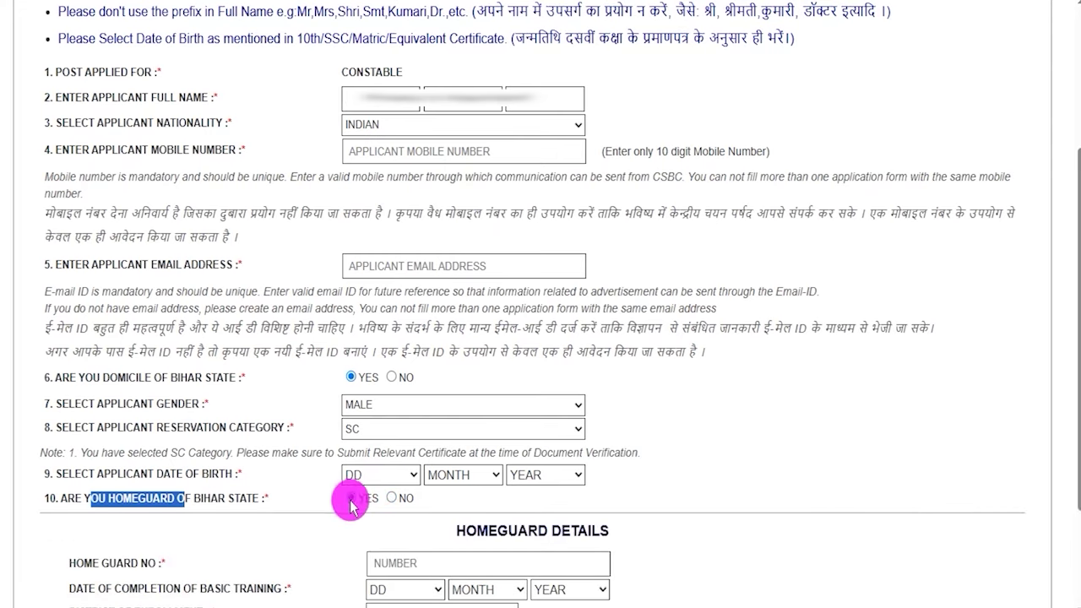
{"action": "scroll", "coordinate": [388, 507], "scroll_direction": "down", "scroll_amount": 2}
{"action": "left_click_drag", "start_coordinate": [465, 373], "coordinate": [577, 372]}
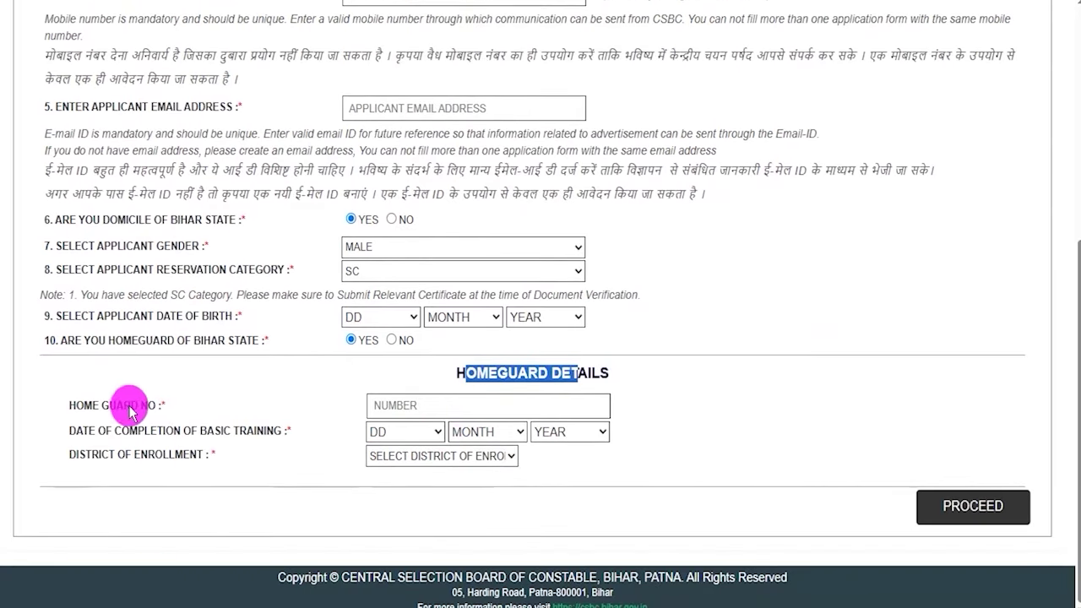
Examine the Homeguard Details fields for home guard number, basic training completion date and district of enrollment.
{"action": "left_click", "coordinate": [393, 407]}
{"action": "left_click_drag", "start_coordinate": [133, 434], "coordinate": [388, 439]}
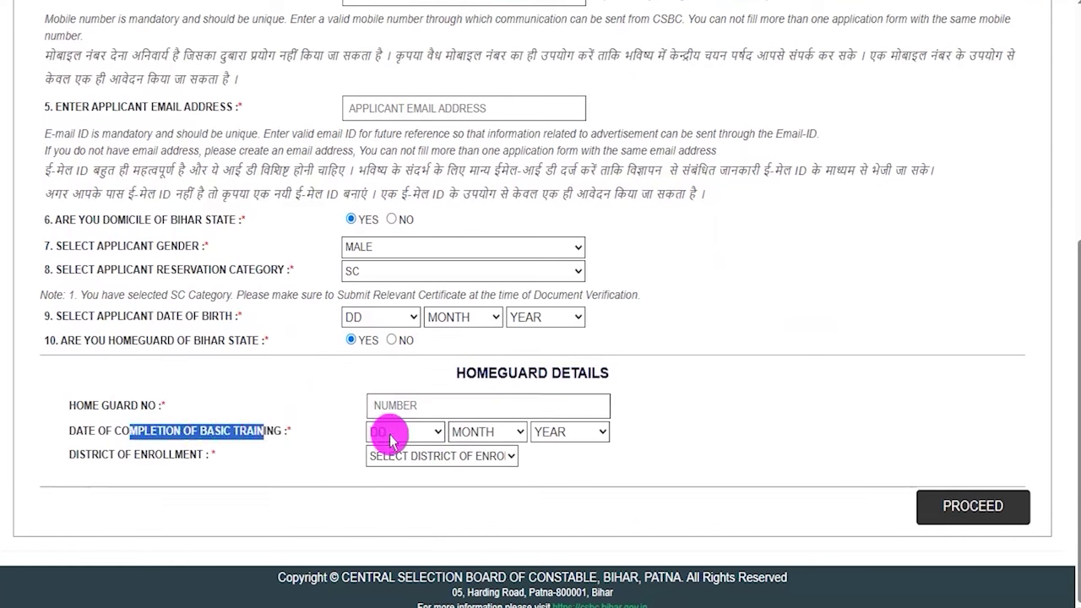
{"action": "left_click", "coordinate": [390, 434]}
{"action": "left_click", "coordinate": [495, 434]}
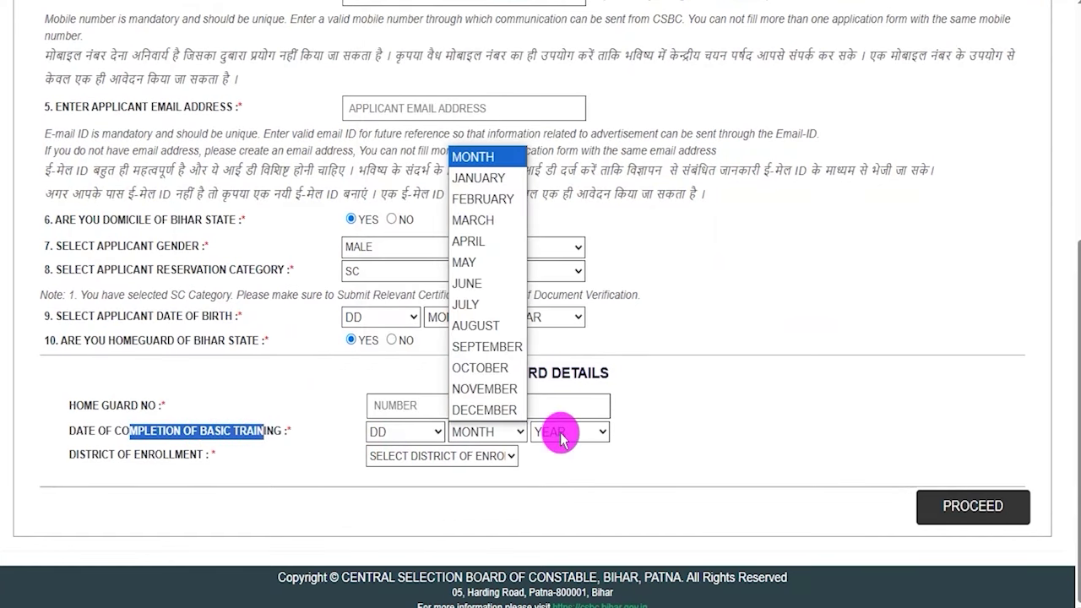
{"action": "left_click", "coordinate": [561, 437]}
{"action": "left_click", "coordinate": [405, 458]}
{"action": "left_click", "coordinate": [115, 466]}
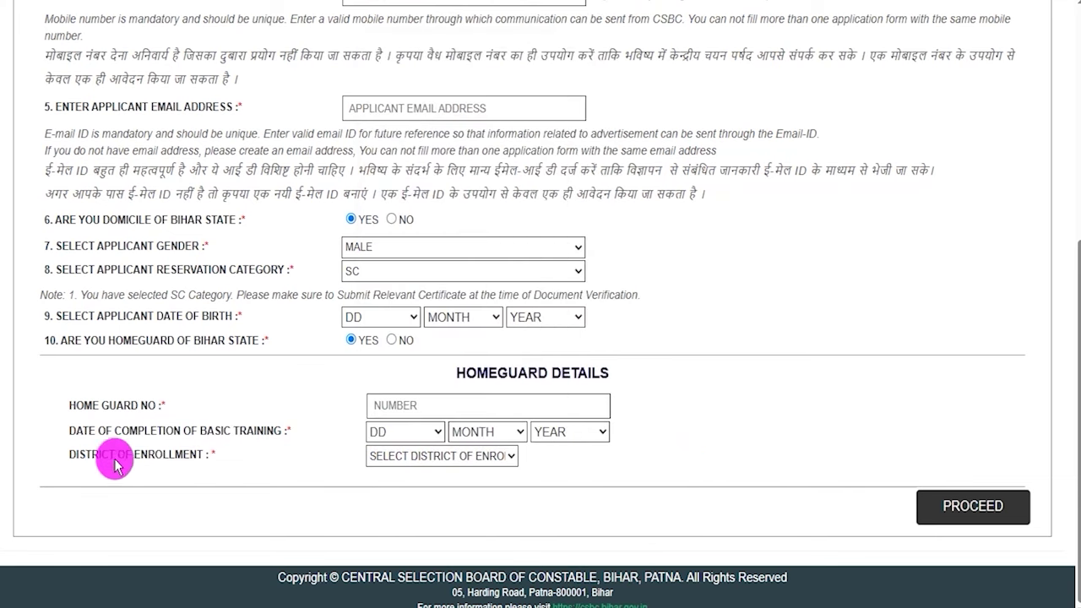
{"action": "left_click", "coordinate": [399, 470]}
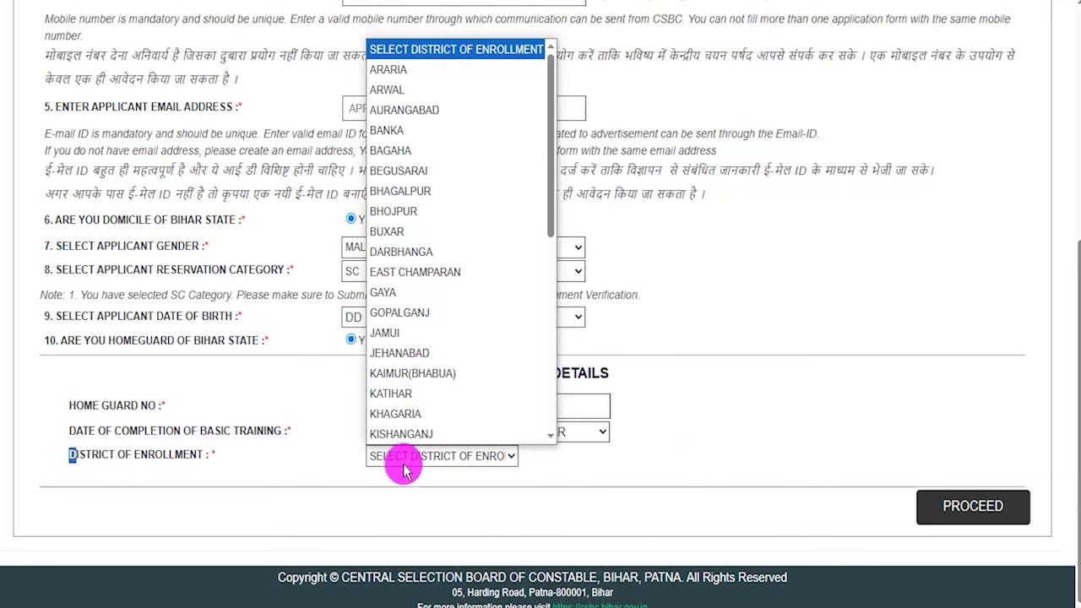
{"action": "left_click", "coordinate": [517, 480]}
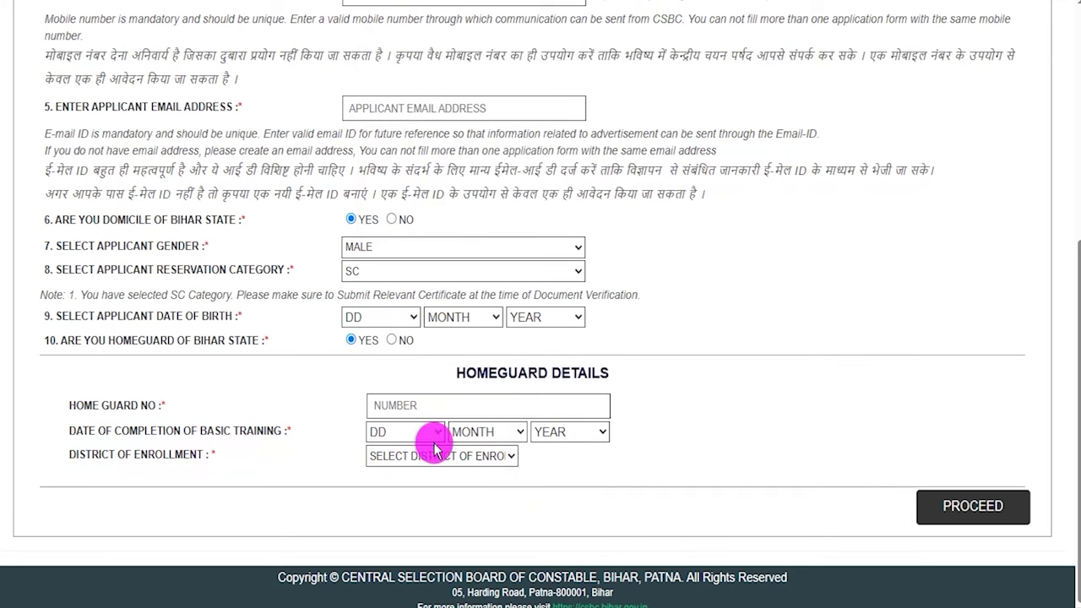
Answer NO to being a homeguard of Bihar State and proceed to the review of the applicant details.
{"action": "left_click", "coordinate": [391, 340]}
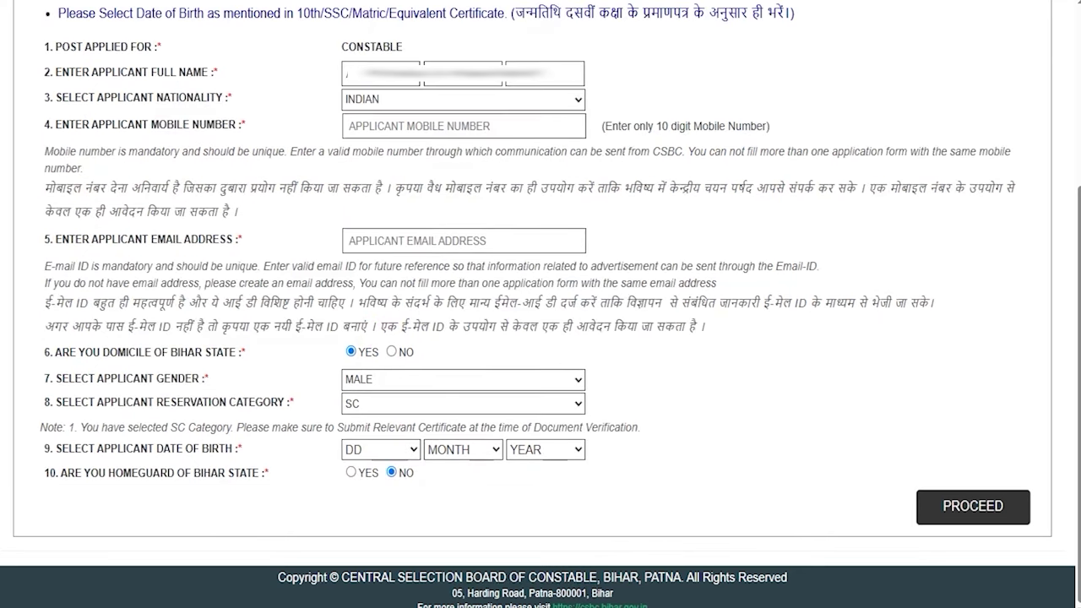
{"action": "mouse_move", "coordinate": [887, 454]}
{"action": "left_mouse_down"}
{"action": "mouse_move", "coordinate": [963, 507]}
{"action": "mouse_move", "coordinate": [1025, 530]}
{"action": "left_mouse_up"}
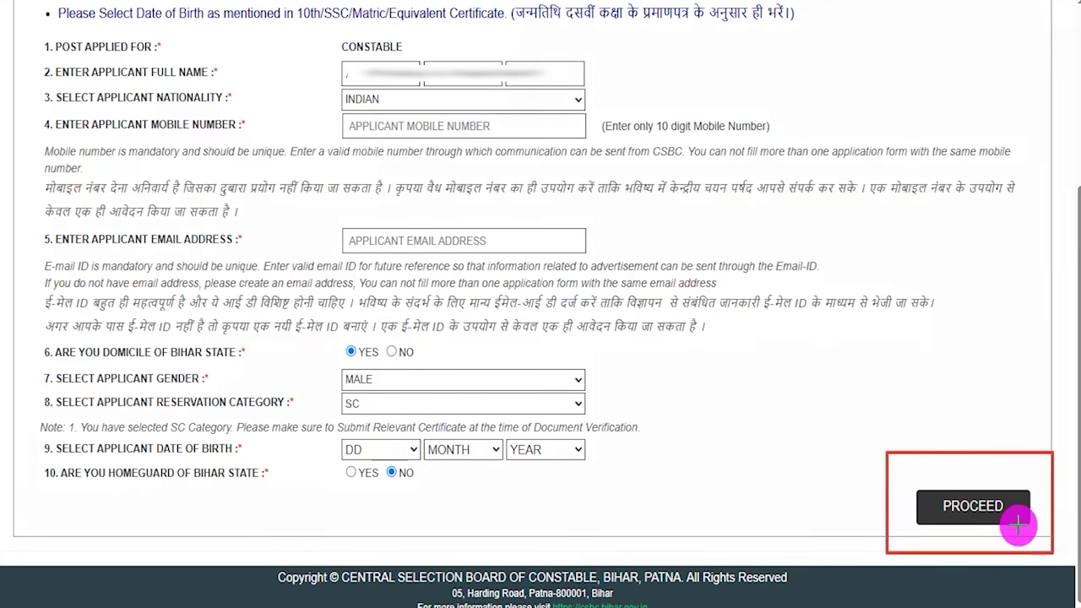
{"action": "left_click", "coordinate": [1011, 517]}
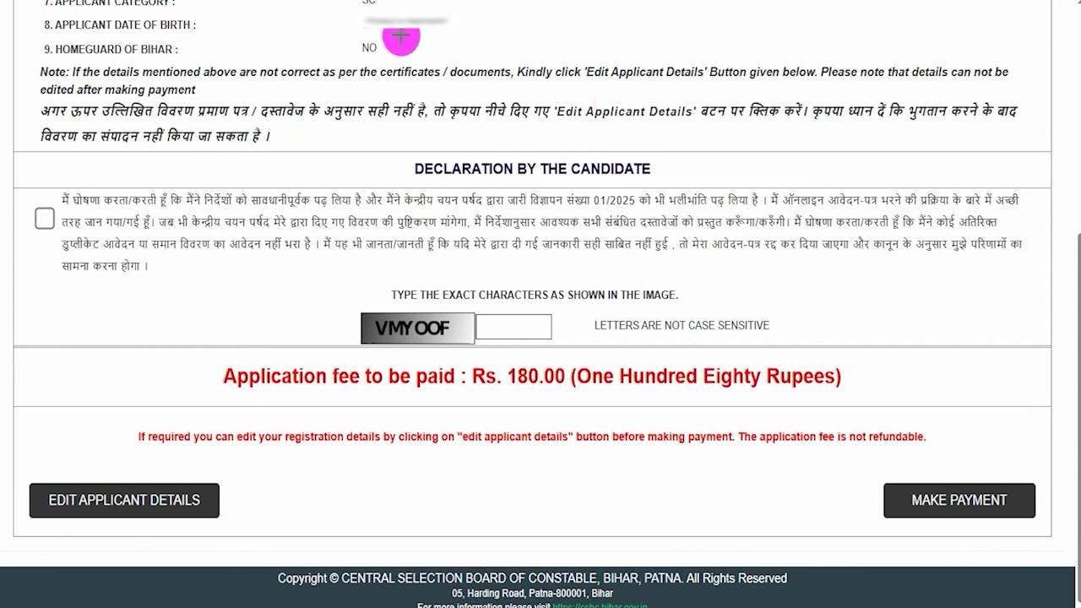
Accept the candidate declaration, check the captcha area and editing option, and continue to making the application fee payment.
{"action": "left_click", "coordinate": [44, 219]}
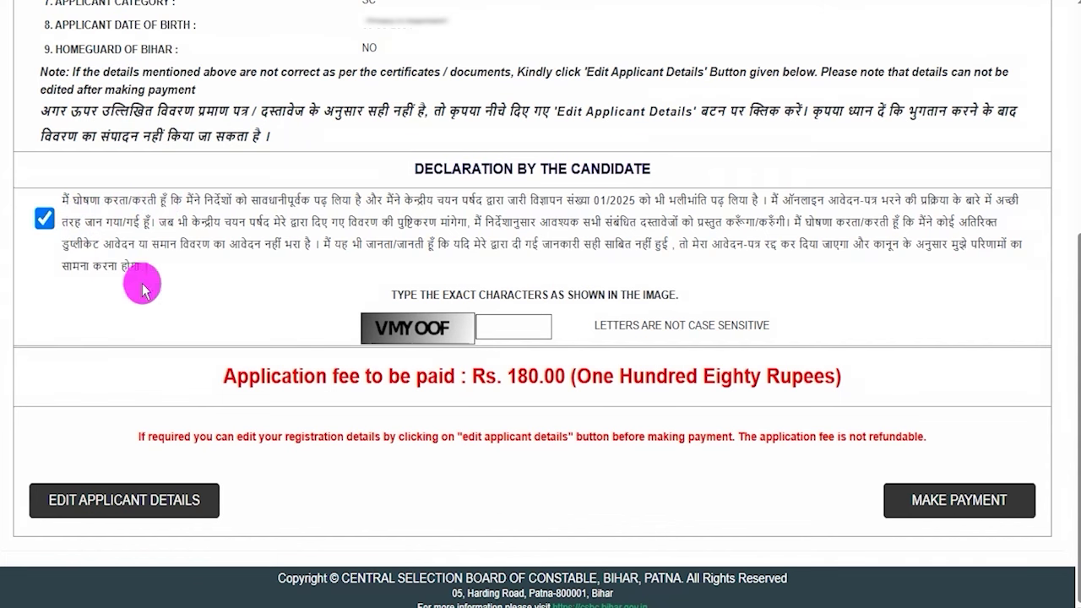
{"action": "left_click_drag", "start_coordinate": [393, 337], "coordinate": [445, 336]}
{"action": "left_click_drag", "start_coordinate": [534, 327], "coordinate": [600, 294]}
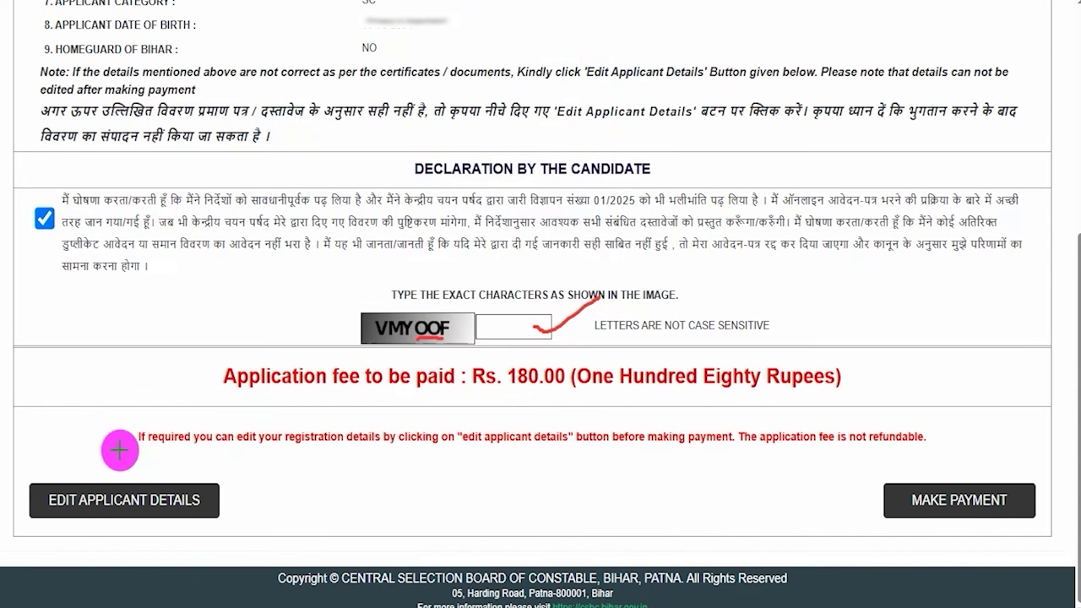
{"action": "left_click_drag", "start_coordinate": [69, 380], "coordinate": [132, 484]}
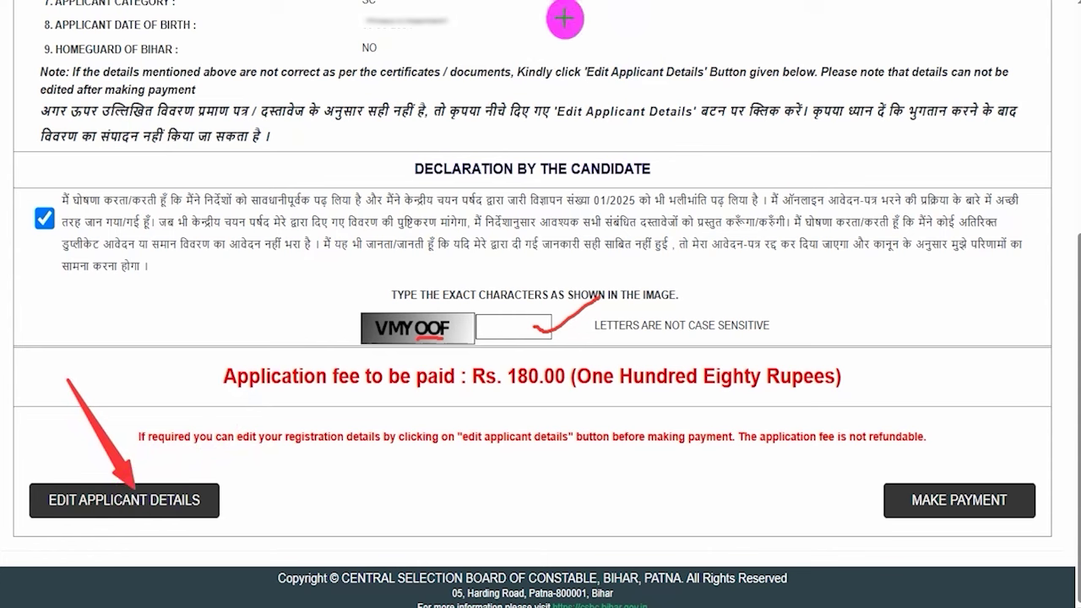
{"action": "left_click_drag", "start_coordinate": [1019, 342], "coordinate": [968, 485]}
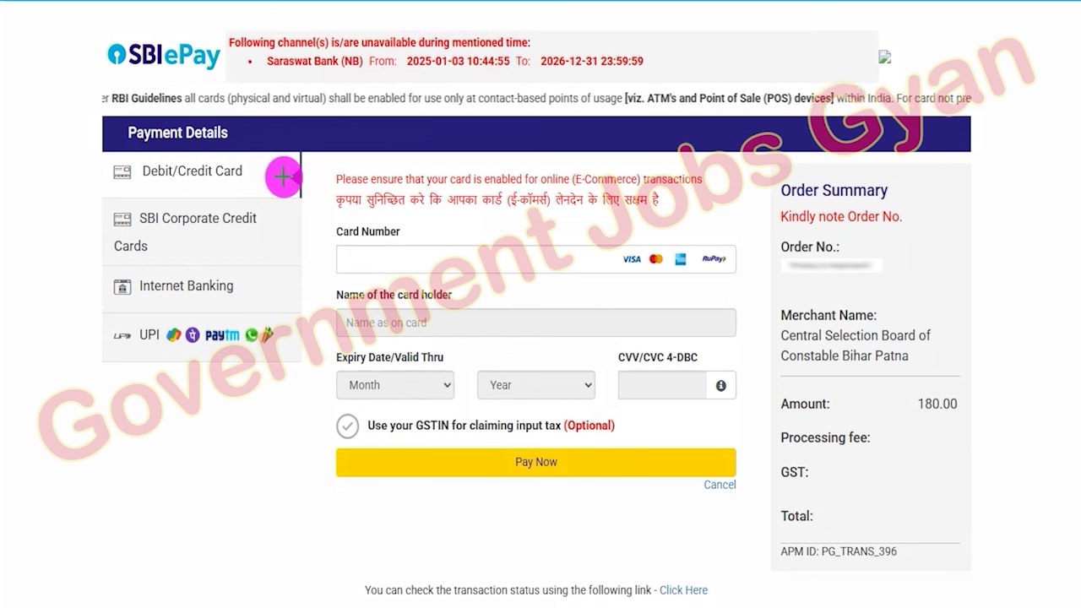
Look over the payment methods offered: Debit/Credit Card, SBI Corporate Credit Cards, Internet Banking and UPI.
{"action": "left_click_drag", "start_coordinate": [266, 175], "coordinate": [317, 152]}
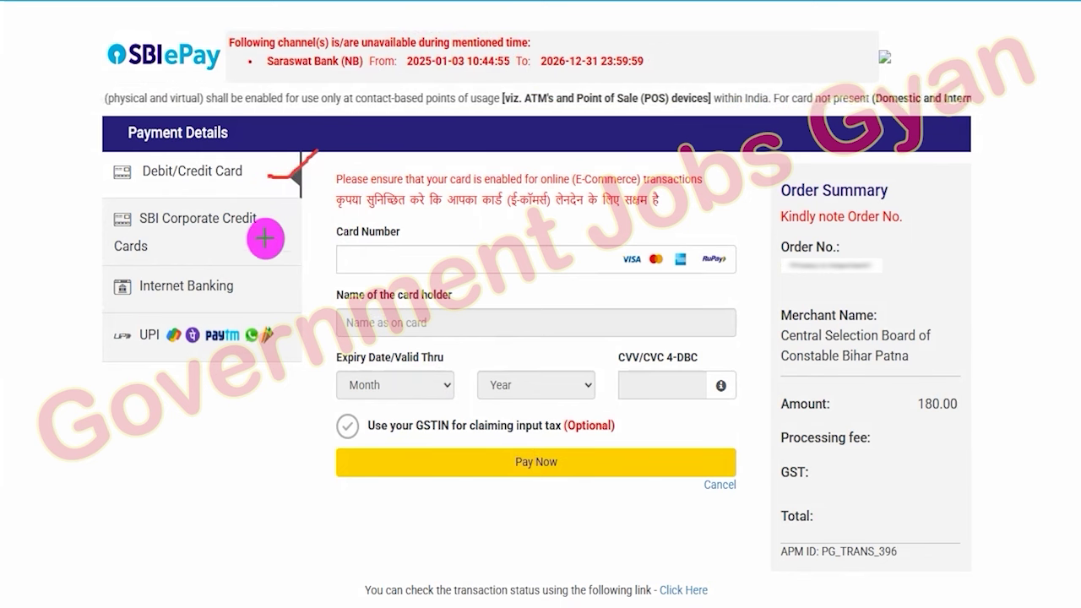
{"action": "left_click_drag", "start_coordinate": [256, 249], "coordinate": [319, 218]}
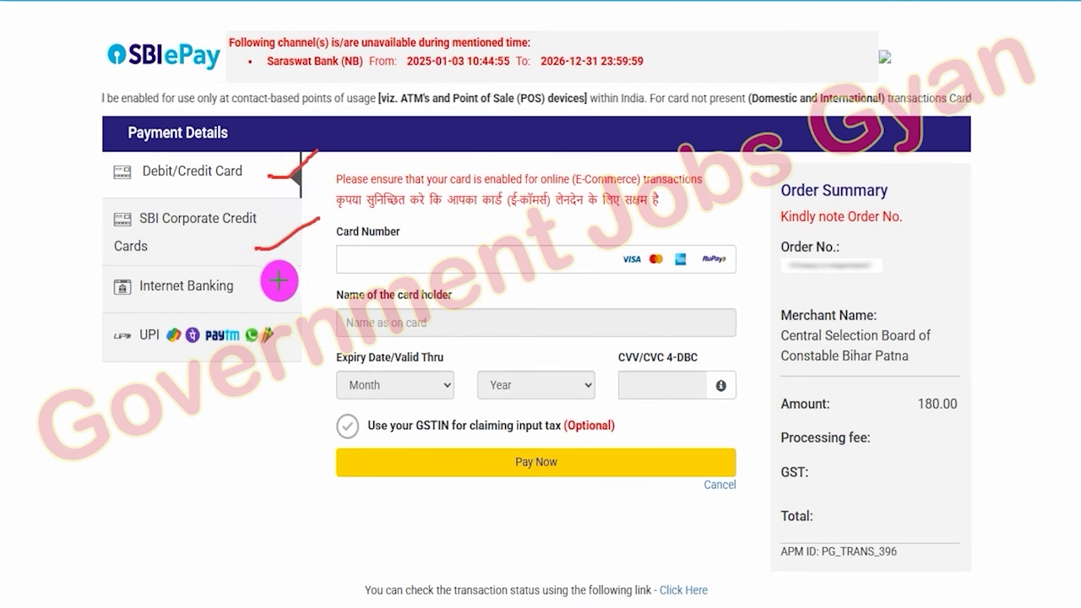
{"action": "left_click_drag", "start_coordinate": [269, 289], "coordinate": [331, 253]}
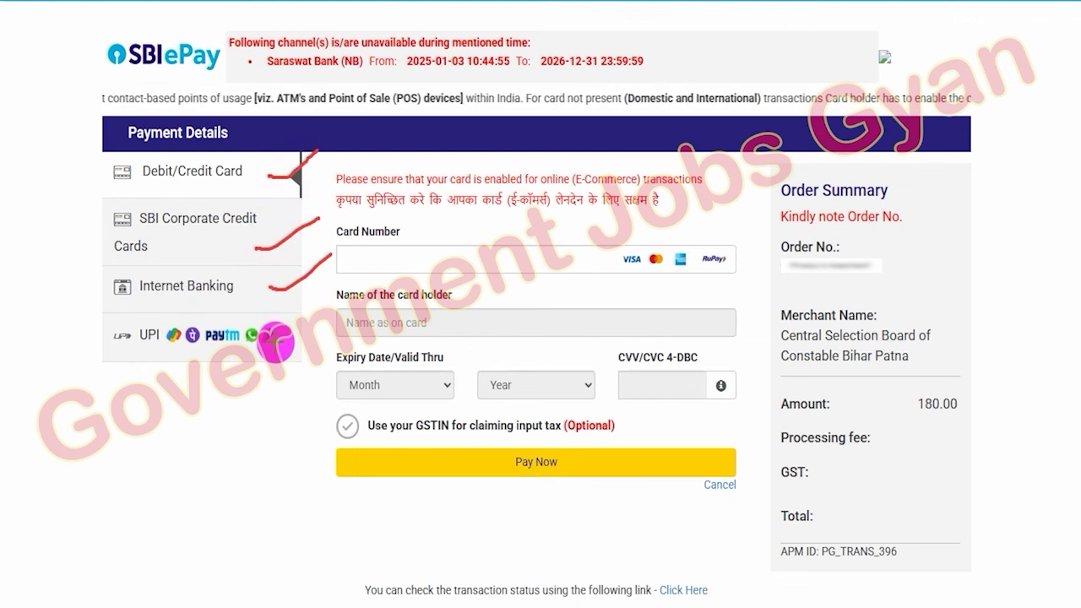
{"action": "left_click_drag", "start_coordinate": [279, 344], "coordinate": [331, 308]}
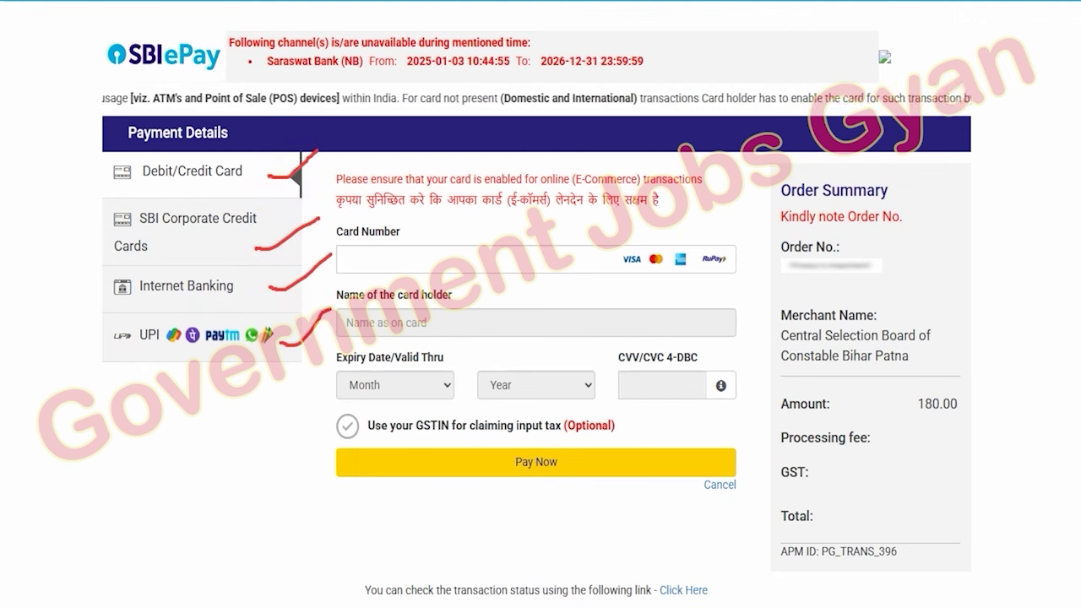
{"action": "key", "text": "Escape"}
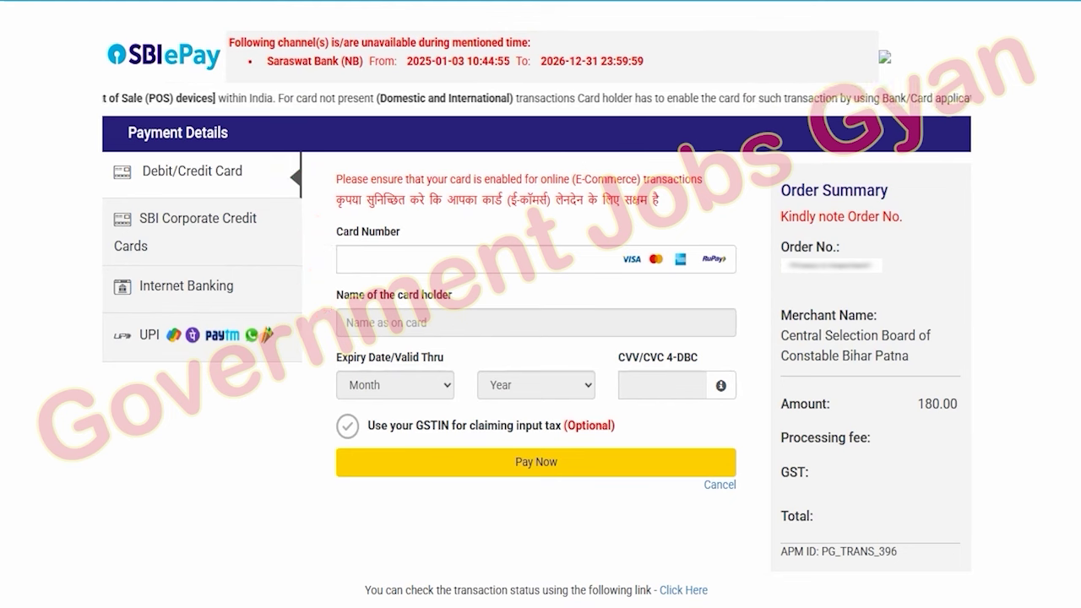
Choose UPI as the payment method with the UPI QR option and bring up the QR code to scan.
{"action": "left_click", "coordinate": [145, 335]}
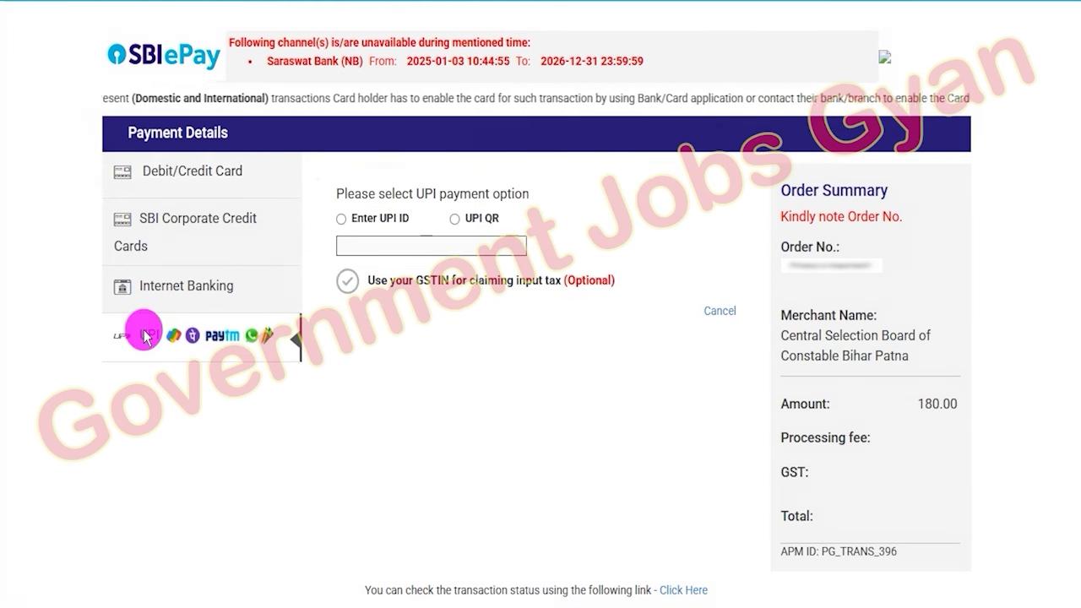
{"action": "left_click", "coordinate": [340, 222]}
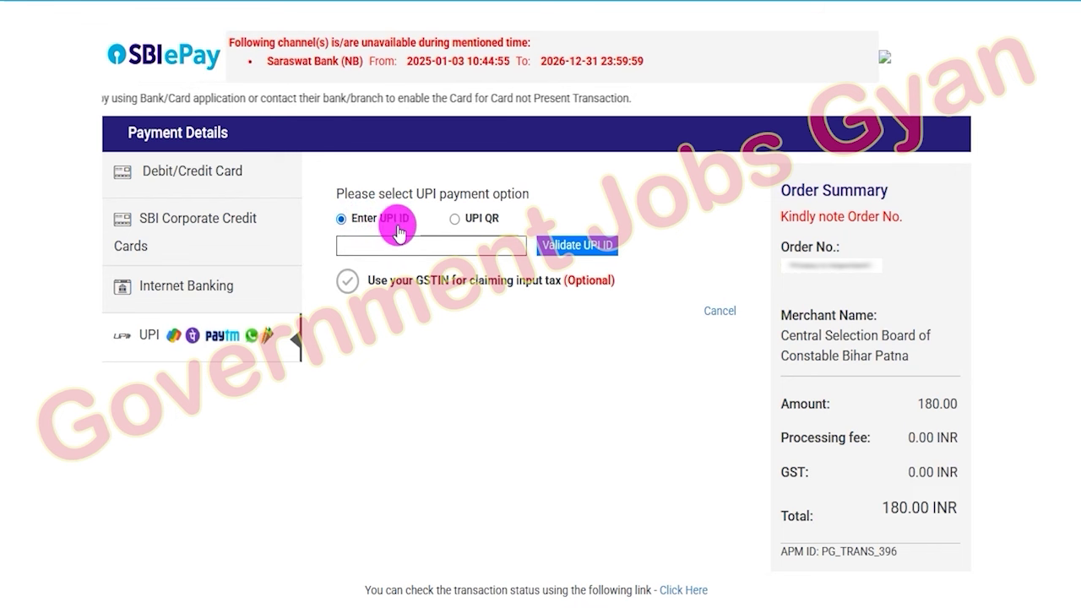
{"action": "left_click", "coordinate": [480, 246]}
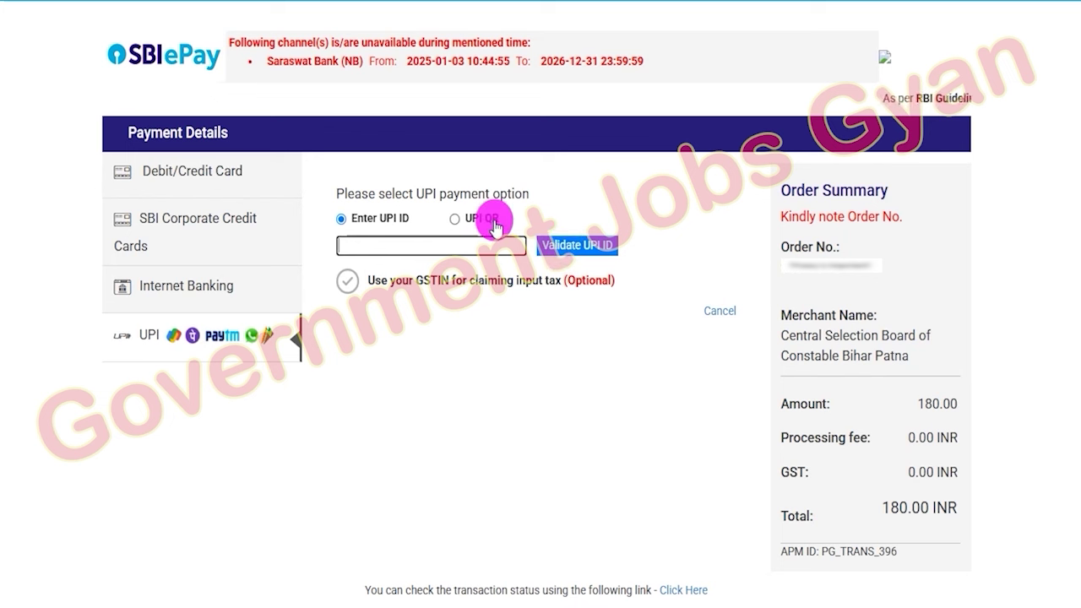
{"action": "left_click", "coordinate": [454, 220]}
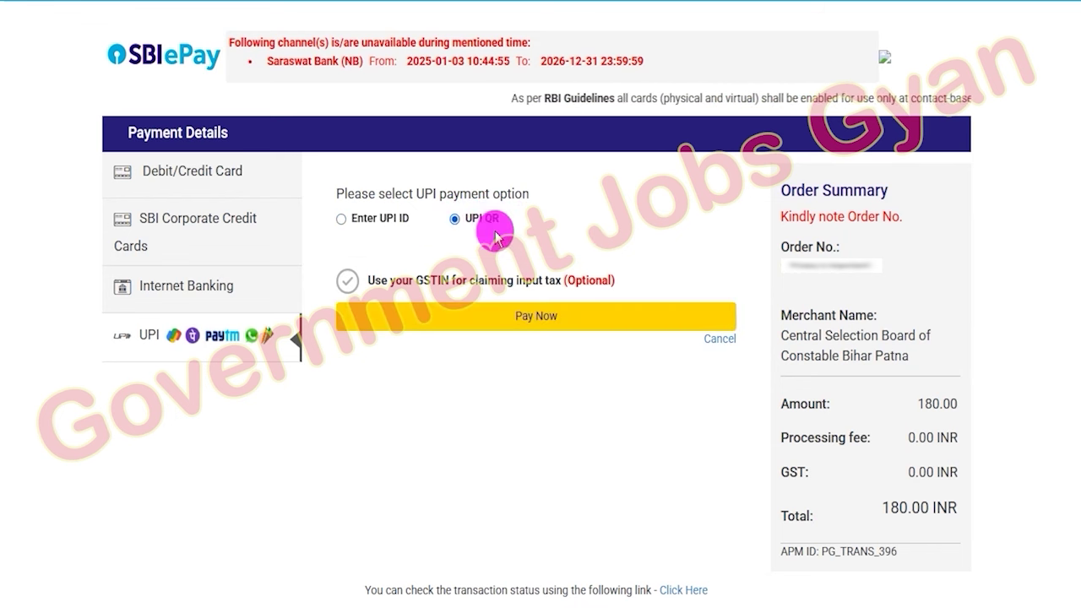
{"action": "left_click", "coordinate": [528, 321]}
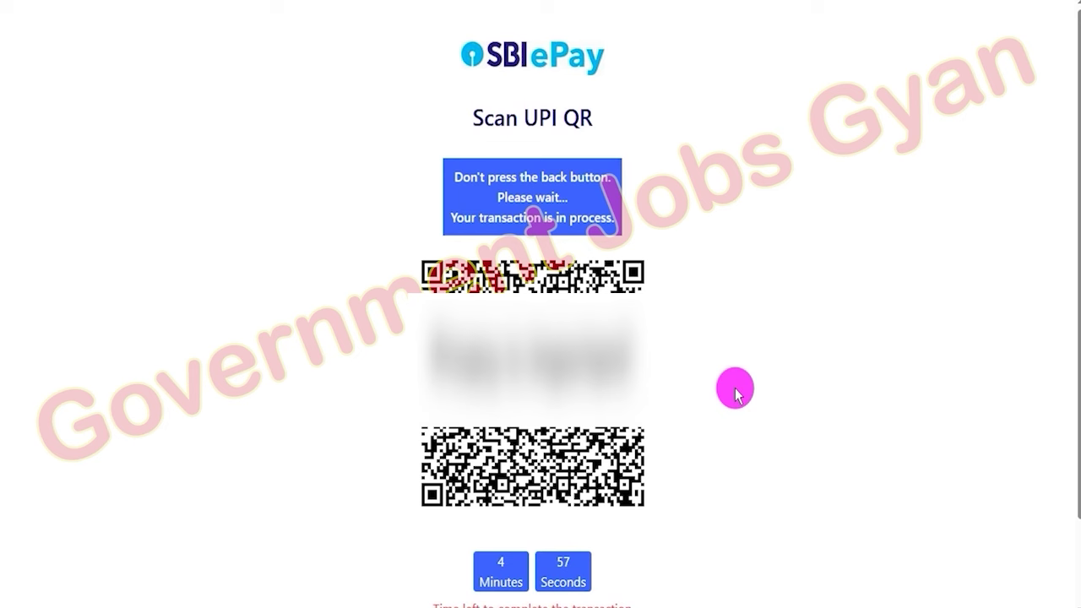
{"action": "scroll", "coordinate": [735, 393], "scroll_direction": "down", "scroll_amount": 1}
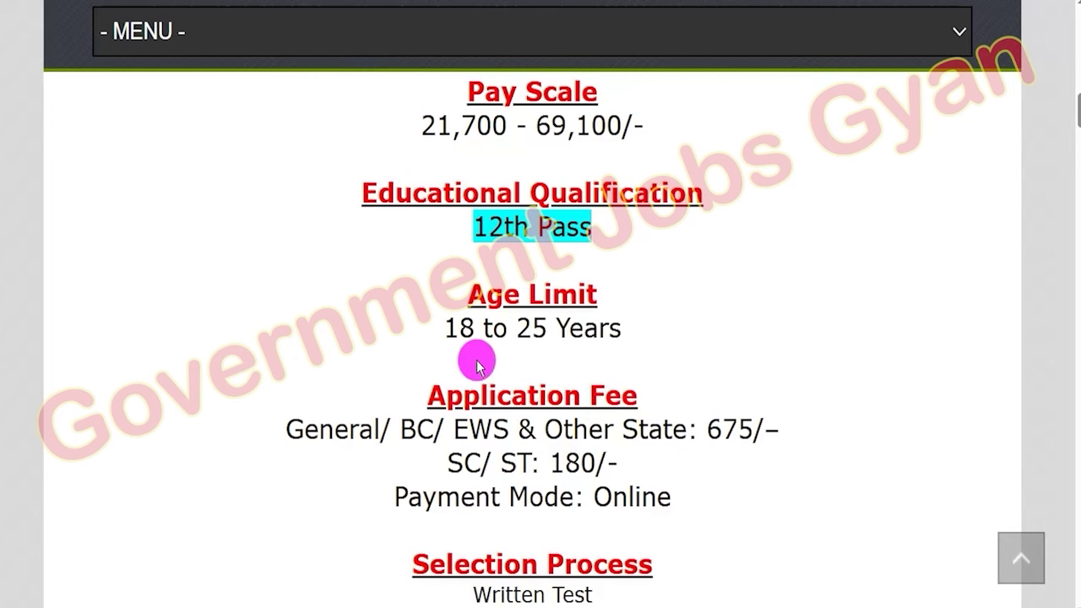
Check the application fees for General/BC/EWS and Other State and for SC/ST on the recruitment details page.
{"action": "scroll", "coordinate": [468, 363], "scroll_direction": "up", "scroll_amount": 2}
{"action": "scroll", "coordinate": [477, 364], "scroll_direction": "down", "scroll_amount": 2}
{"action": "left_click_drag", "start_coordinate": [319, 429], "coordinate": [765, 429]}
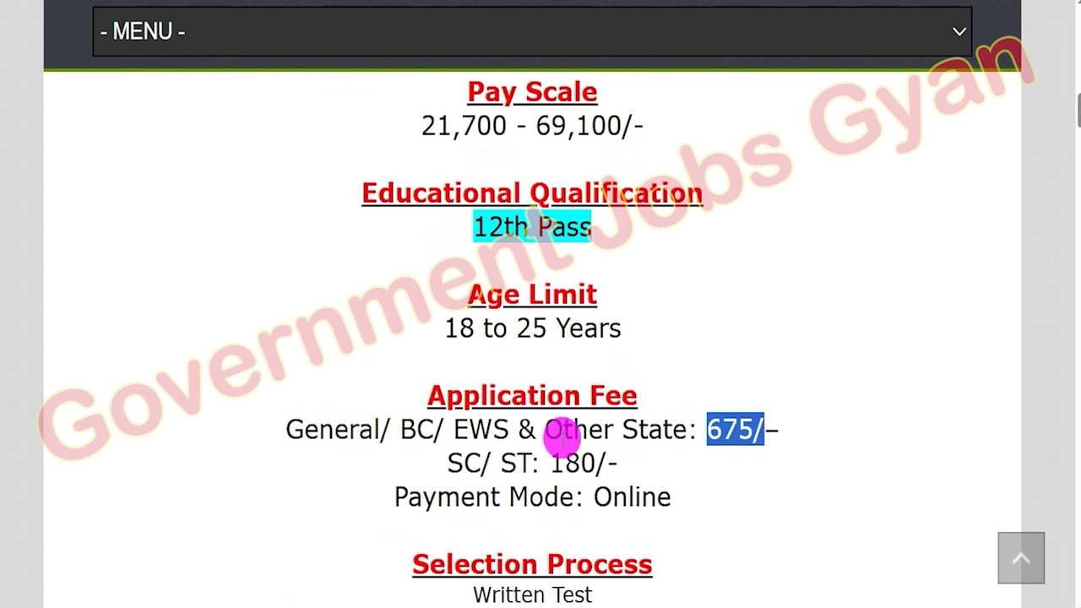
{"action": "left_click_drag", "start_coordinate": [464, 463], "coordinate": [607, 462]}
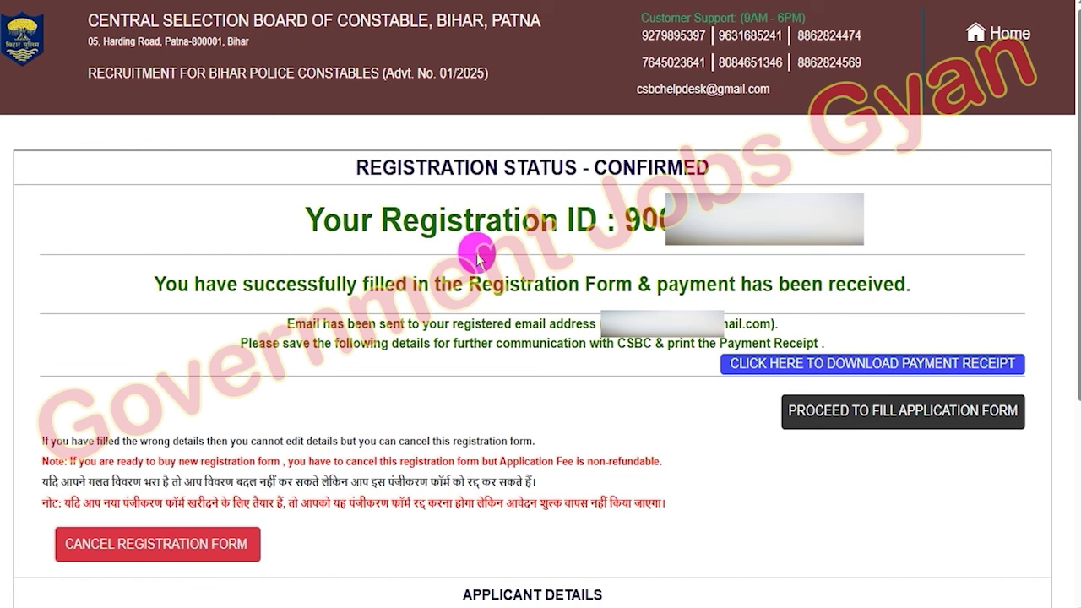
Examine the registration confirmation page for the status, registration ID, payment message, receipt download and registration cancellation option.
{"action": "left_click_drag", "start_coordinate": [466, 167], "coordinate": [711, 164]}
{"action": "left_click_drag", "start_coordinate": [405, 219], "coordinate": [608, 221]}
{"action": "double_click", "coordinate": [646, 219]}
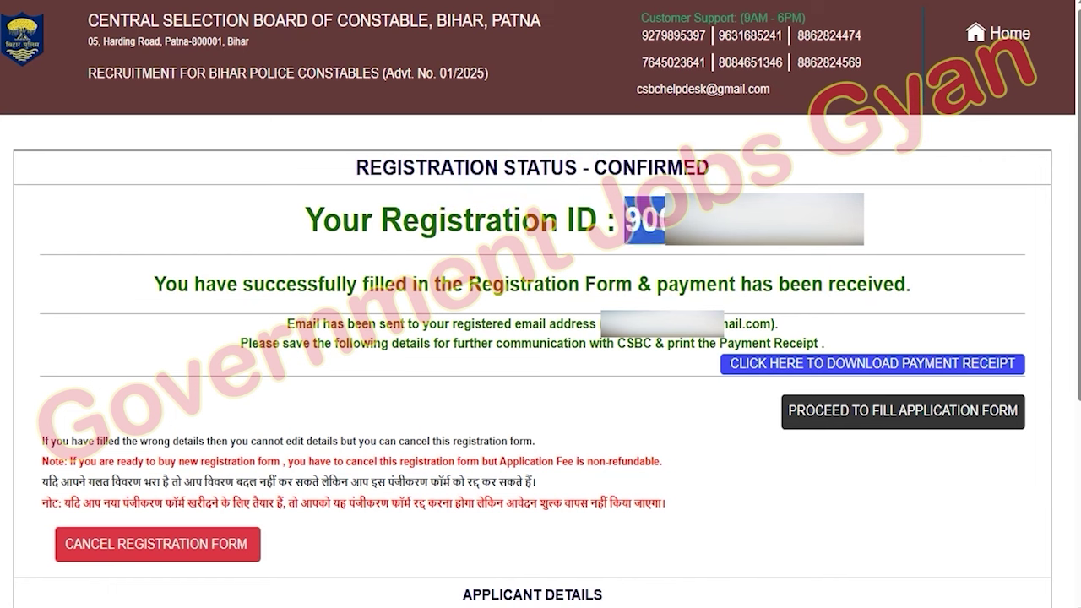
{"action": "left_click", "coordinate": [616, 345]}
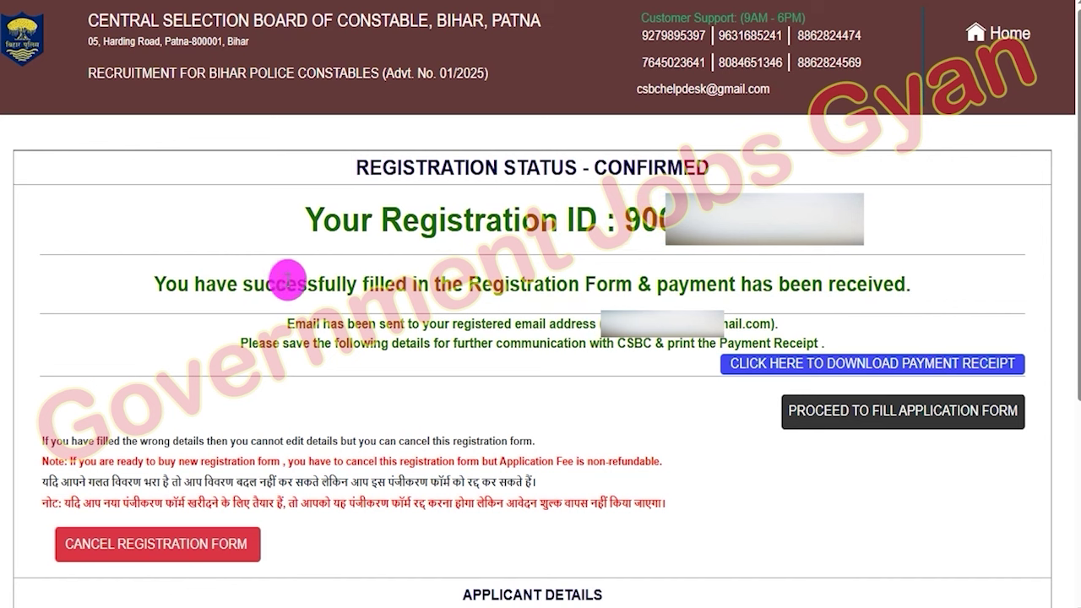
{"action": "left_click_drag", "start_coordinate": [276, 283], "coordinate": [770, 287]}
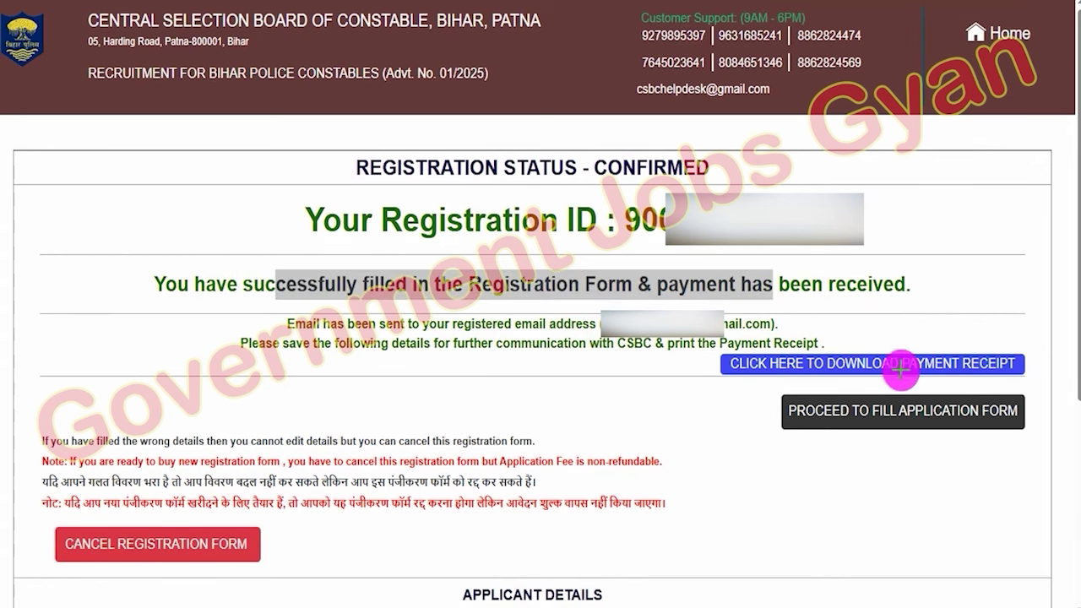
{"action": "left_click_drag", "start_coordinate": [1025, 363], "coordinate": [1056, 336]}
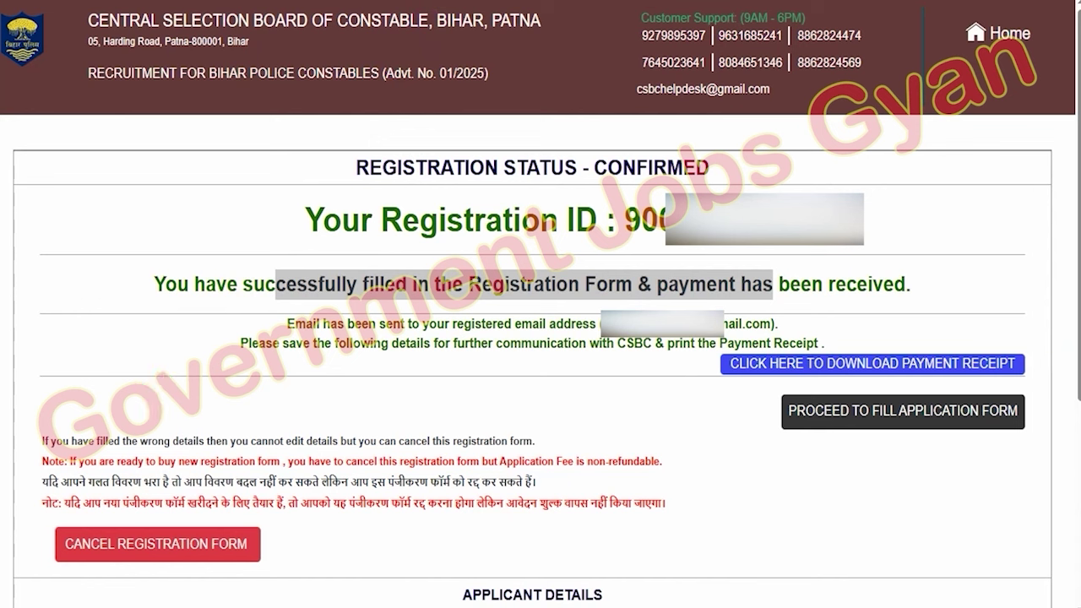
{"action": "left_click_drag", "start_coordinate": [82, 377], "coordinate": [163, 521]}
Proceed from the registration confirmation to the application form instructions and read through them to the declaration.
{"action": "left_click_drag", "start_coordinate": [768, 383], "coordinate": [1031, 443]}
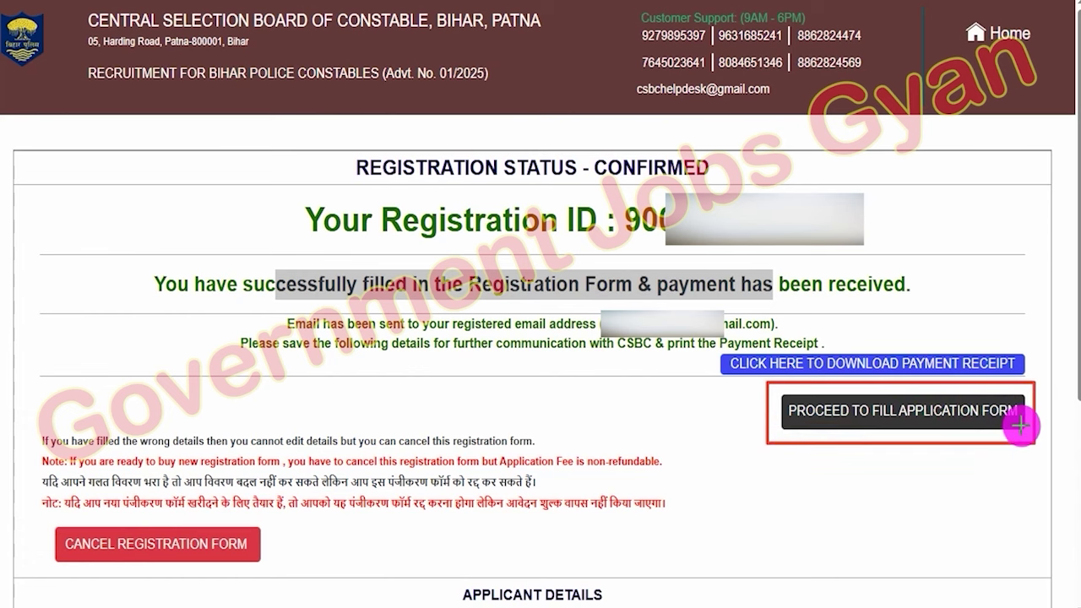
{"action": "left_click", "coordinate": [1018, 422]}
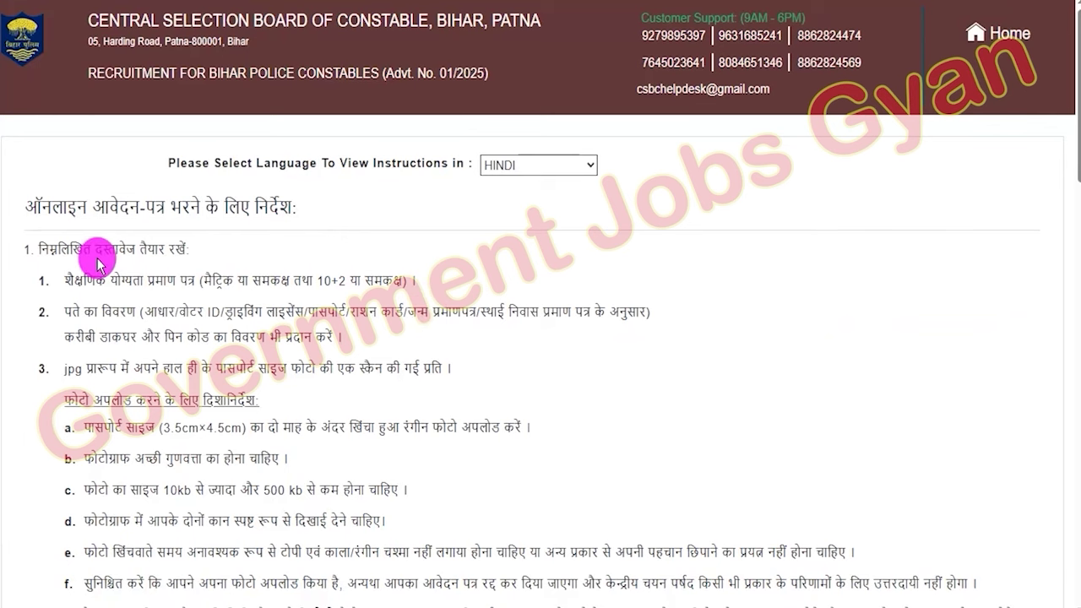
{"action": "left_click_drag", "start_coordinate": [107, 279], "coordinate": [309, 312]}
{"action": "scroll", "coordinate": [326, 342], "scroll_direction": "down", "scroll_amount": 3}
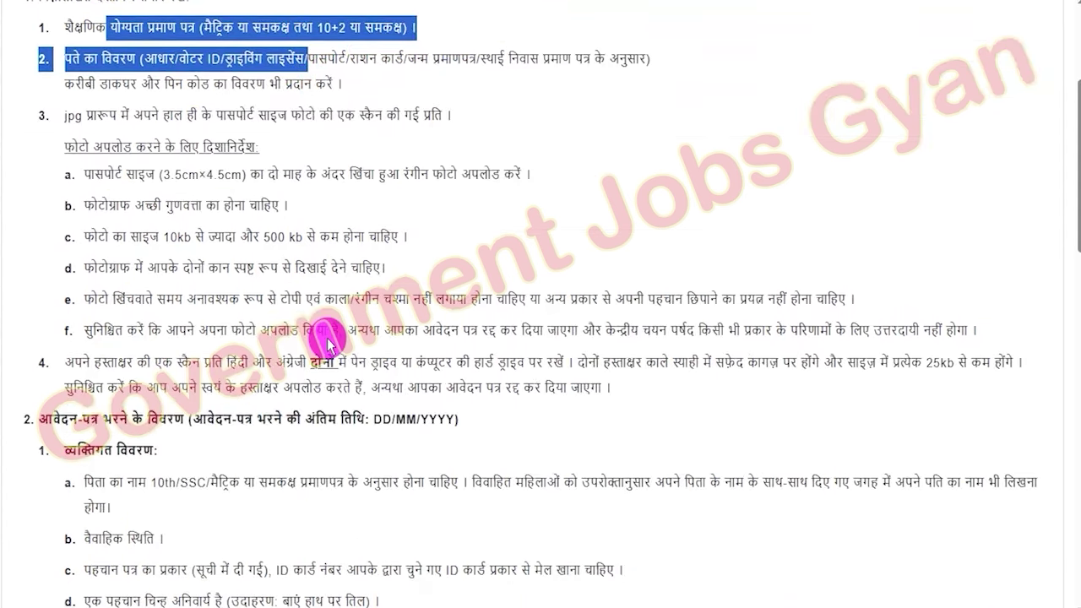
{"action": "scroll", "coordinate": [327, 342], "scroll_direction": "down", "scroll_amount": 12}
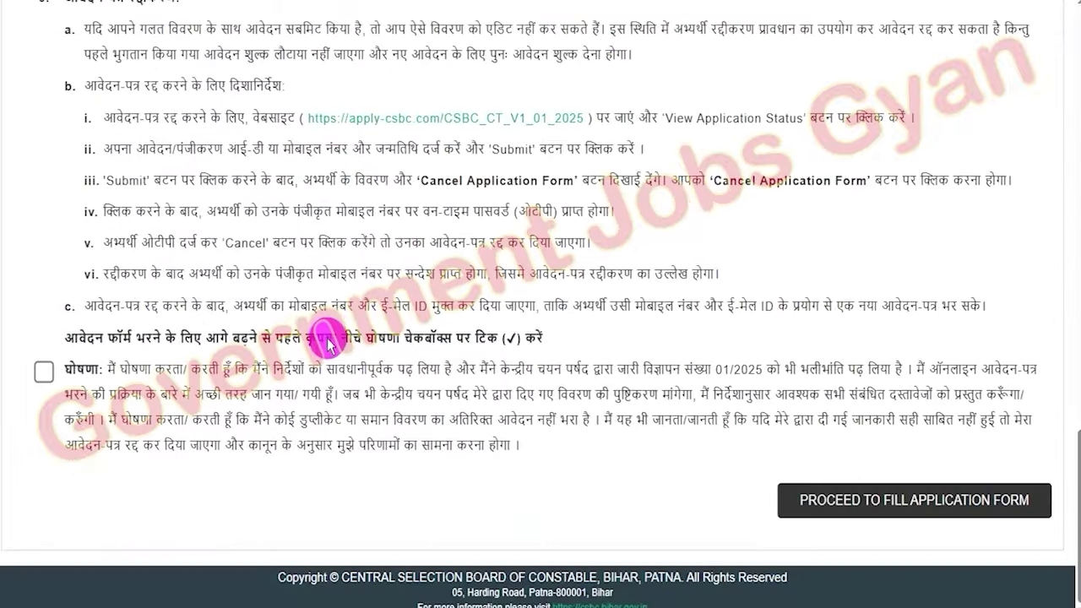
Accept the declaration below the instructions and proceed to fill in the application form.
{"action": "left_click", "coordinate": [44, 372]}
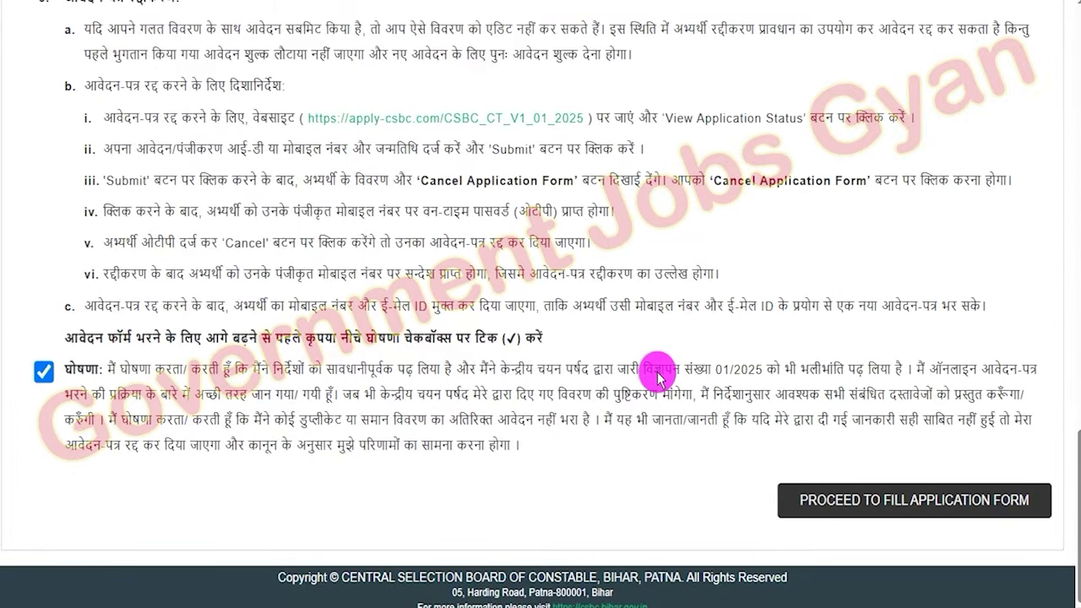
{"action": "left_click_drag", "start_coordinate": [743, 448], "coordinate": [1062, 540]}
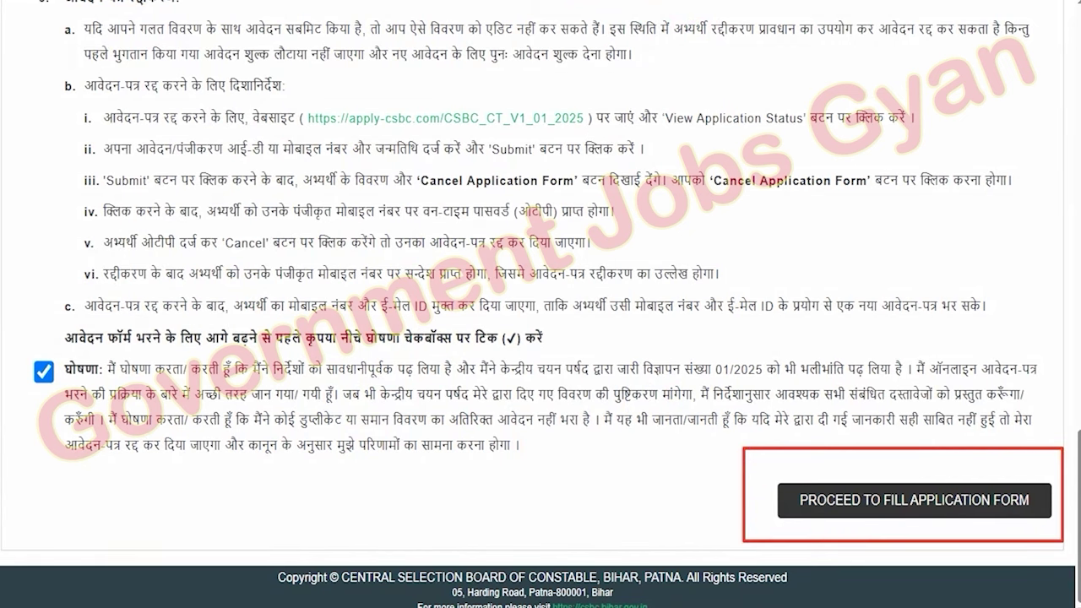
{"action": "left_click", "coordinate": [839, 501]}
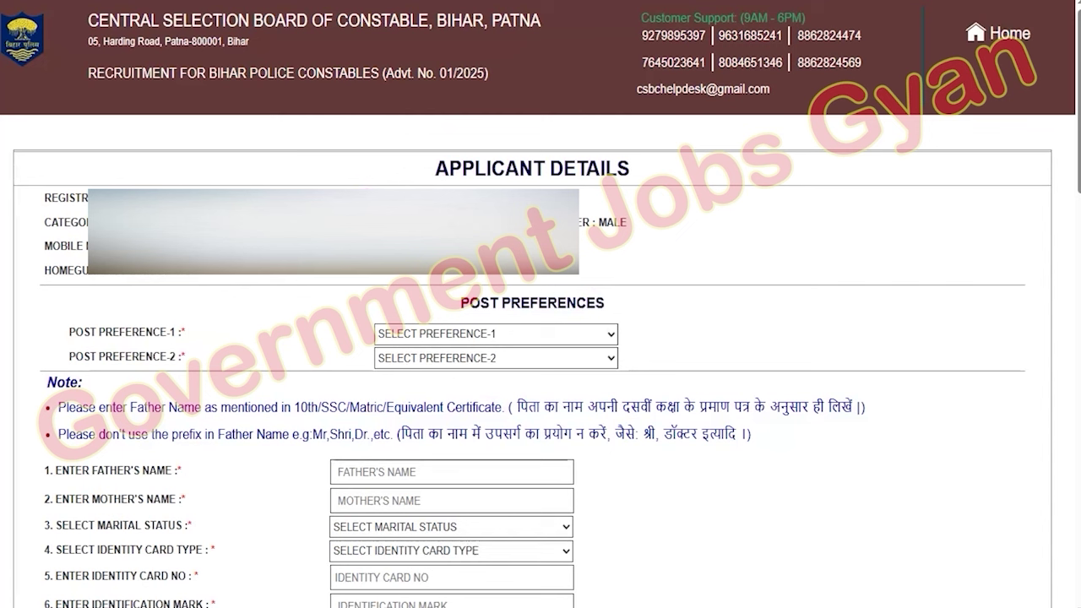
Set the first post preference to BIHAR POLICE and the second to BIHAR SPECIAL ARMED POLICE.
{"action": "left_click_drag", "start_coordinate": [467, 302], "coordinate": [595, 302]}
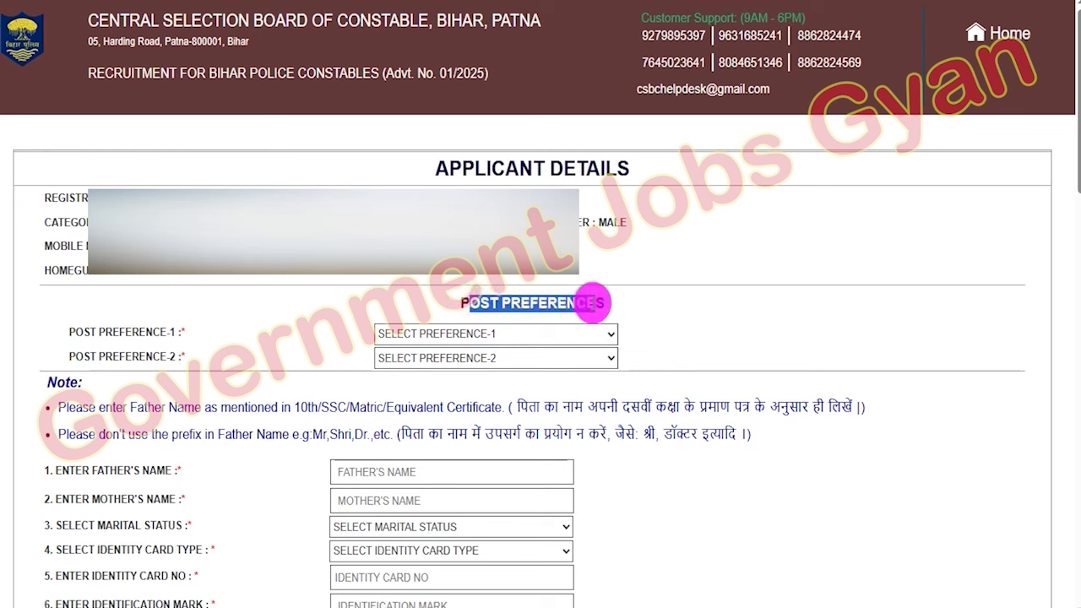
{"action": "left_click", "coordinate": [475, 334]}
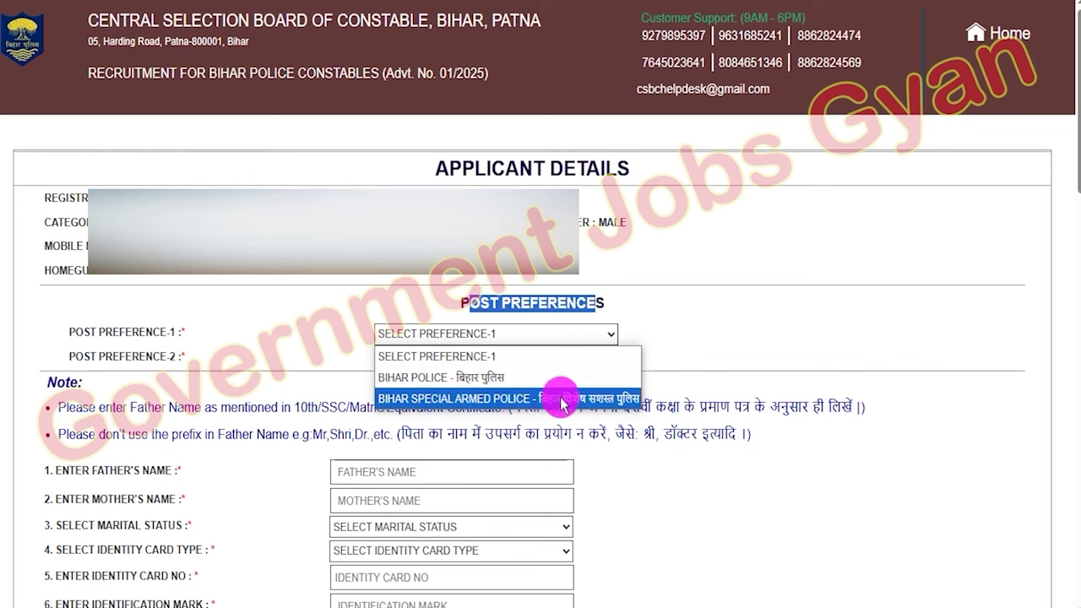
{"action": "left_click", "coordinate": [495, 377]}
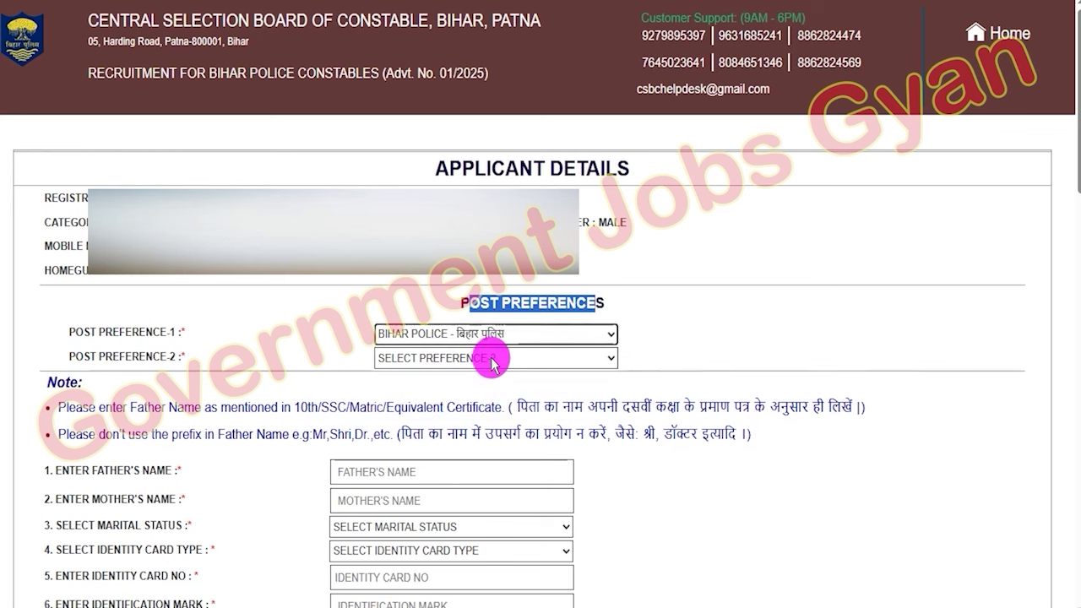
{"action": "left_click", "coordinate": [493, 358]}
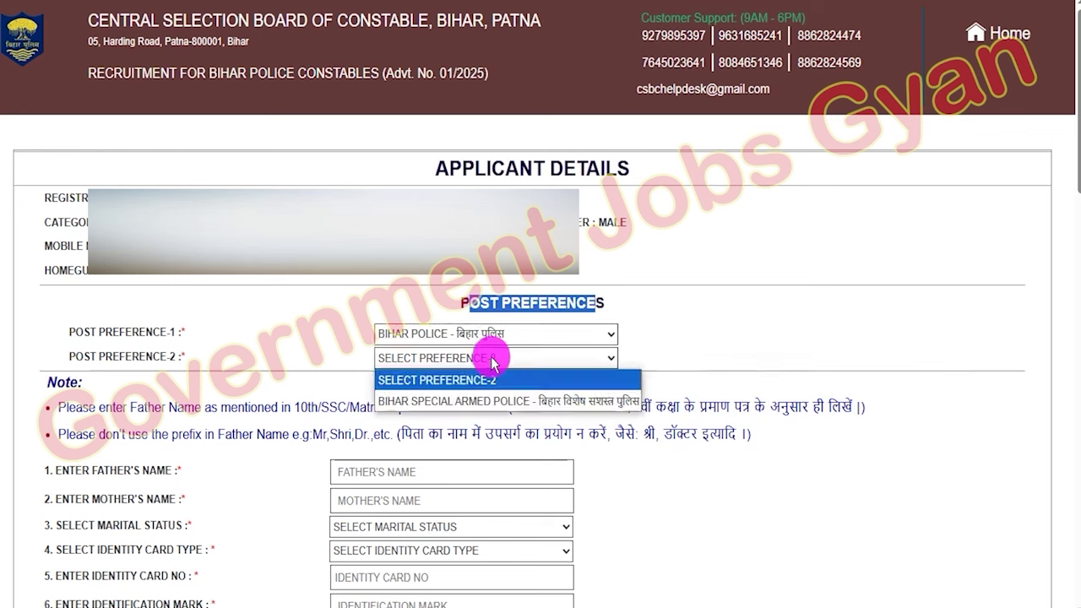
{"action": "left_click", "coordinate": [499, 403]}
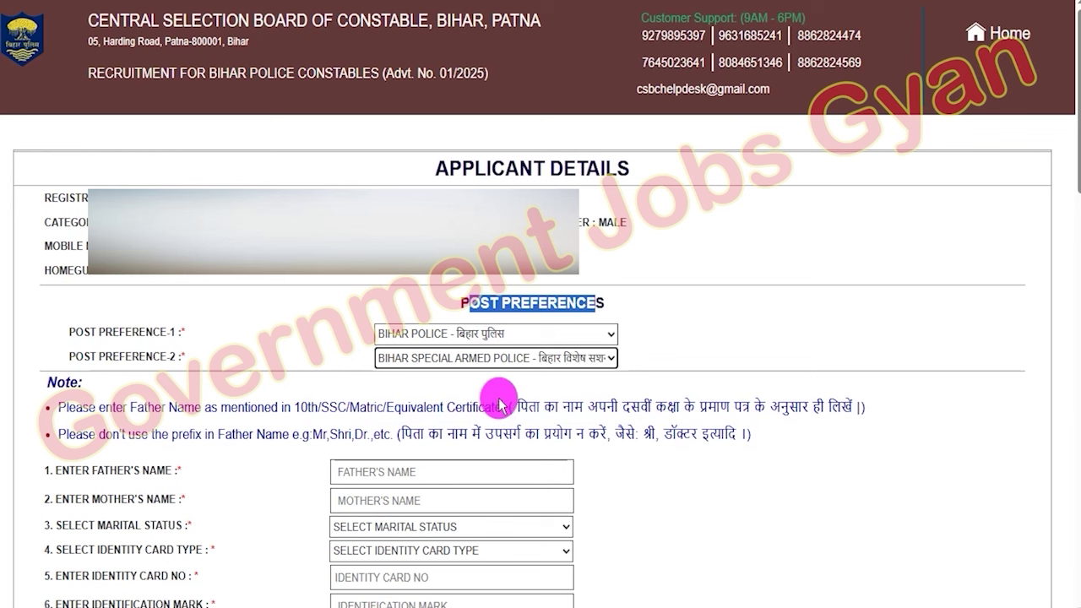
{"action": "left_click", "coordinate": [494, 336]}
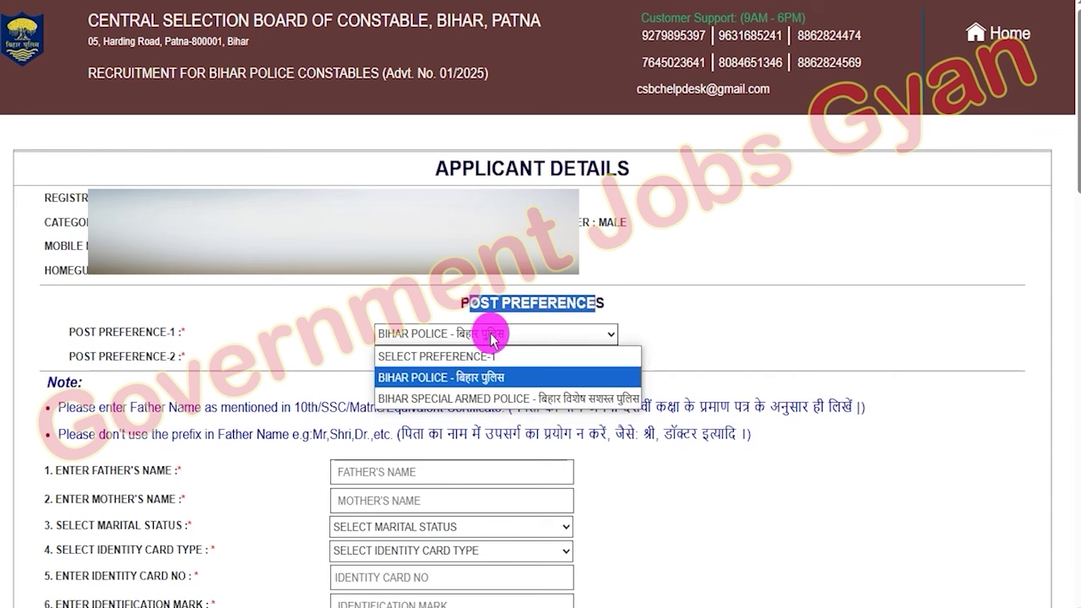
{"action": "left_click", "coordinate": [493, 336]}
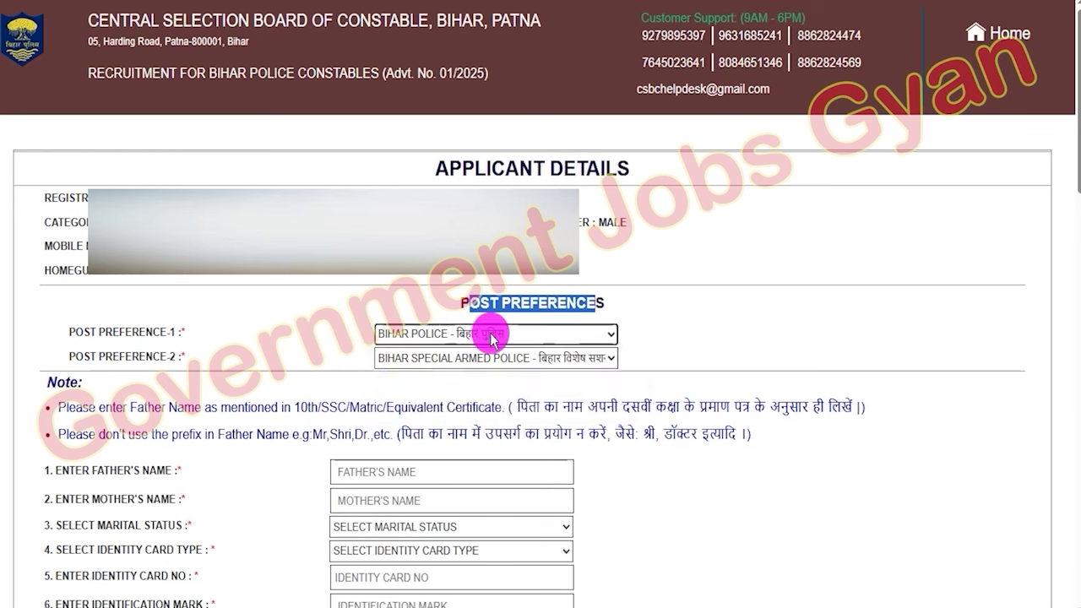
{"action": "left_click", "coordinate": [495, 363]}
{"action": "left_click", "coordinate": [494, 363]}
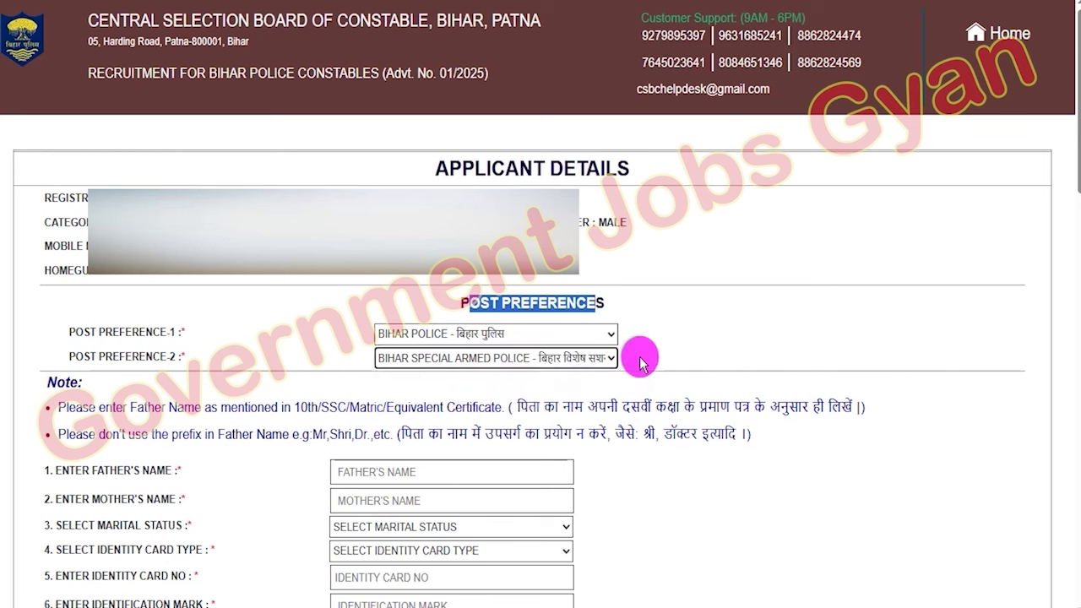
{"action": "left_click", "coordinate": [579, 362]}
{"action": "left_click", "coordinate": [557, 402]}
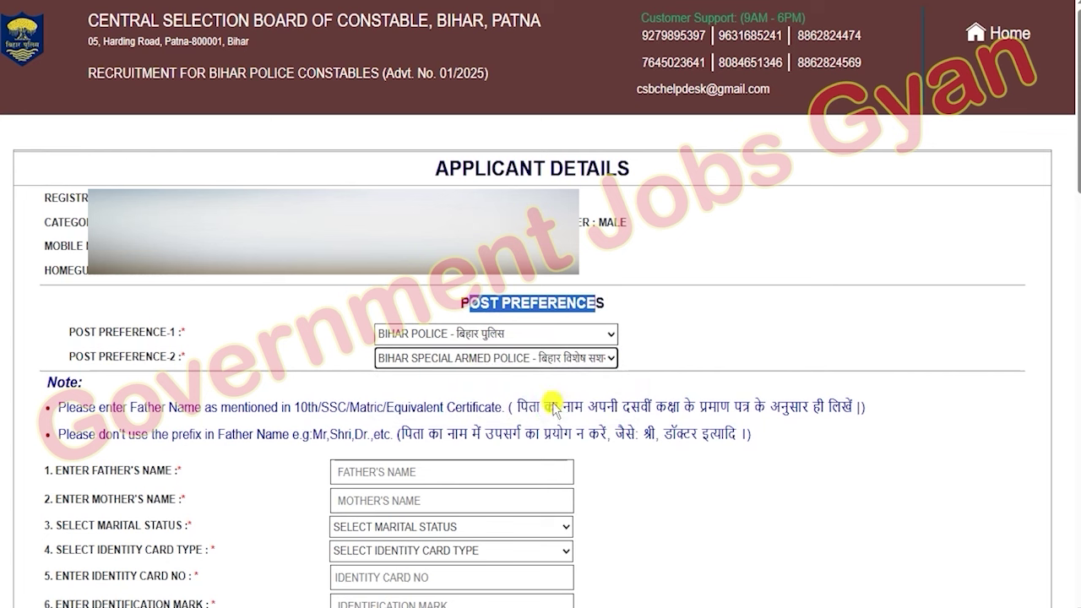
Enter the father's name and mother's name, and set the marital status to UNMARRIED.
{"action": "left_click", "coordinate": [376, 464]}
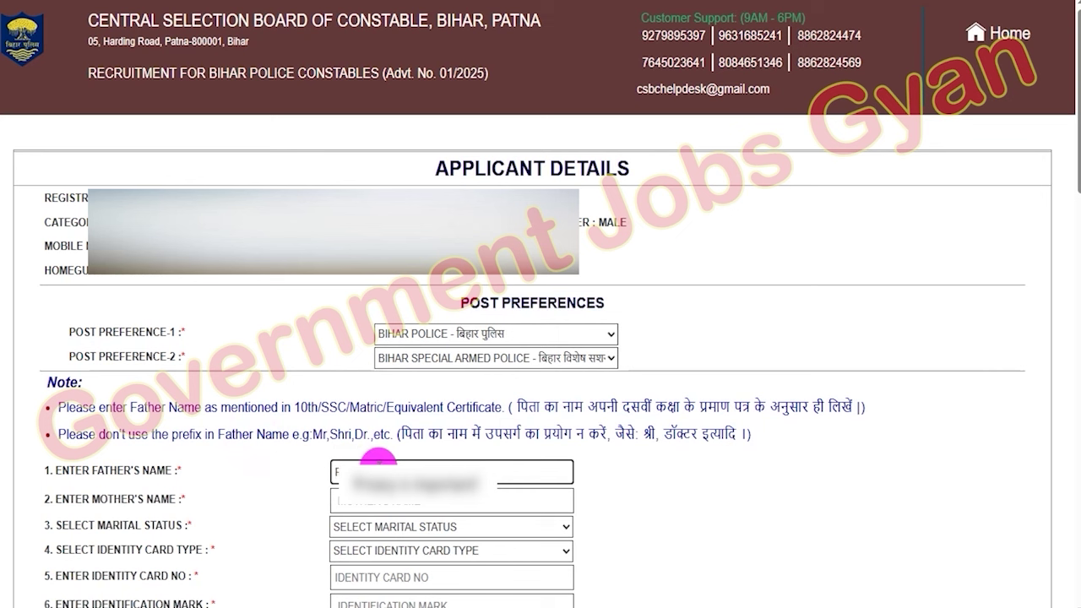
{"action": "left_click", "coordinate": [401, 502]}
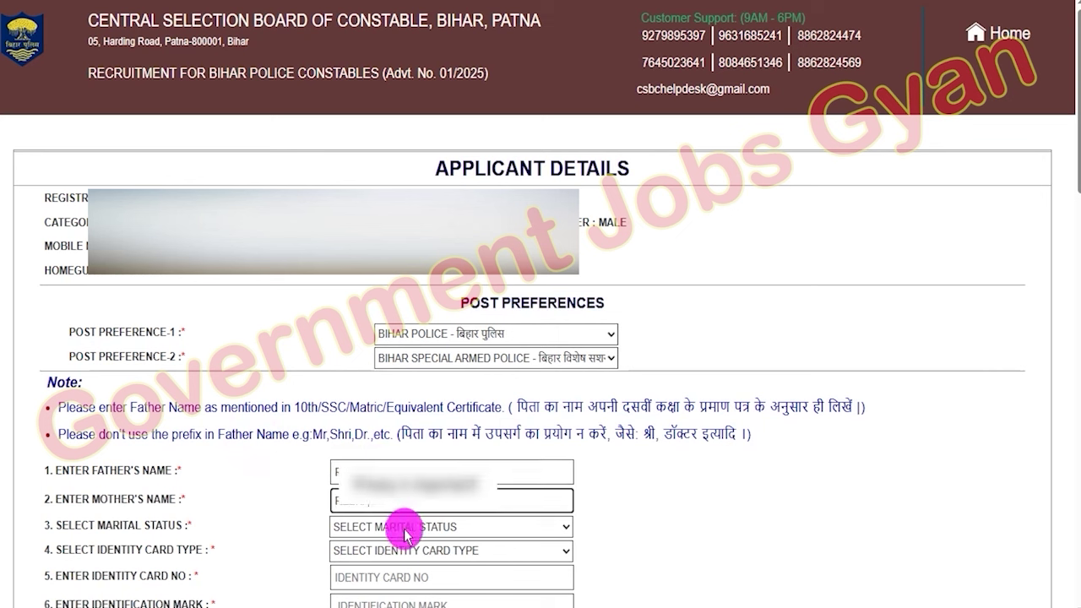
{"action": "left_click", "coordinate": [405, 529]}
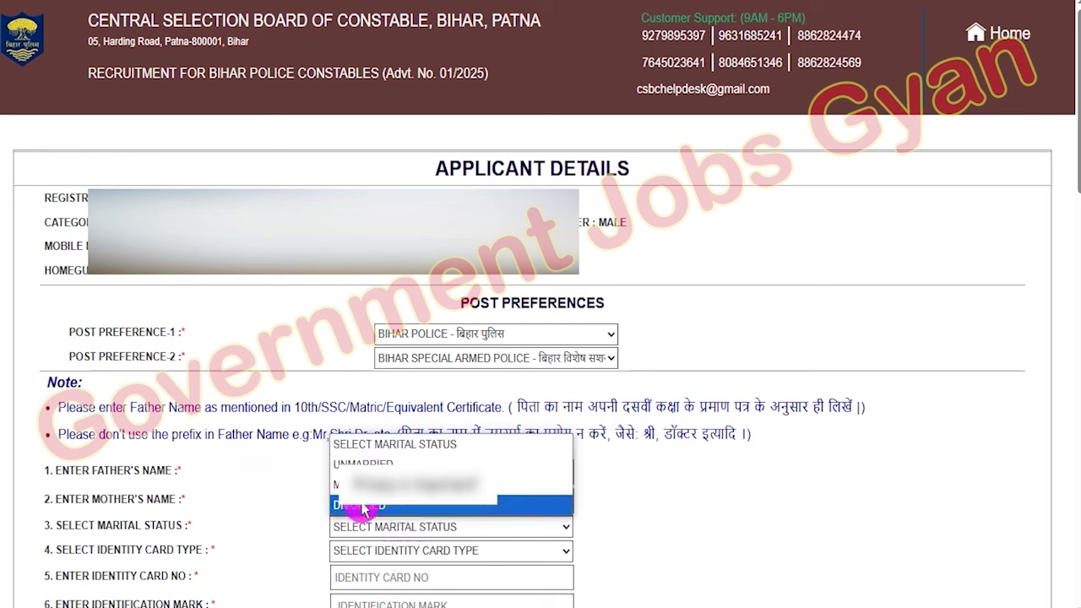
{"action": "left_click", "coordinate": [368, 464]}
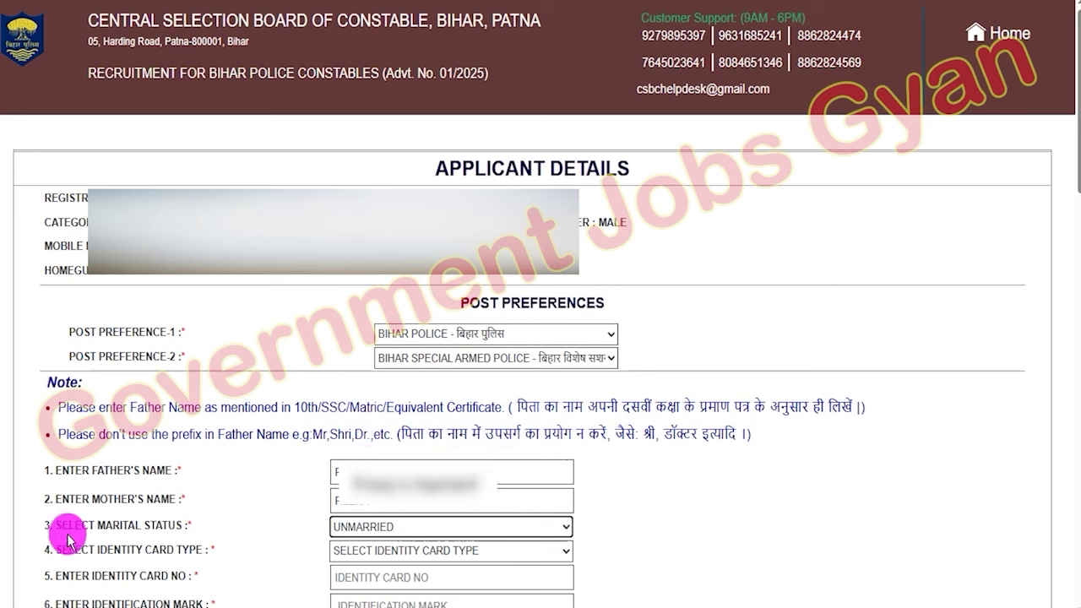
Choose AADHAR CARD as the identity card type and enter the identity card number.
{"action": "left_click_drag", "start_coordinate": [60, 549], "coordinate": [173, 553]}
{"action": "left_click", "coordinate": [372, 553]}
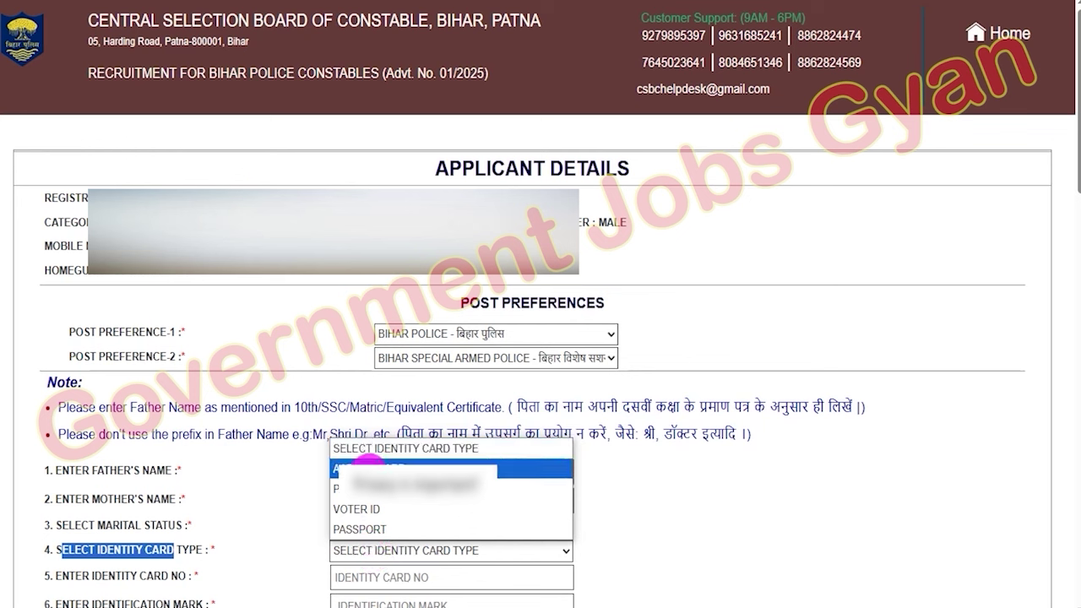
{"action": "left_click", "coordinate": [369, 468]}
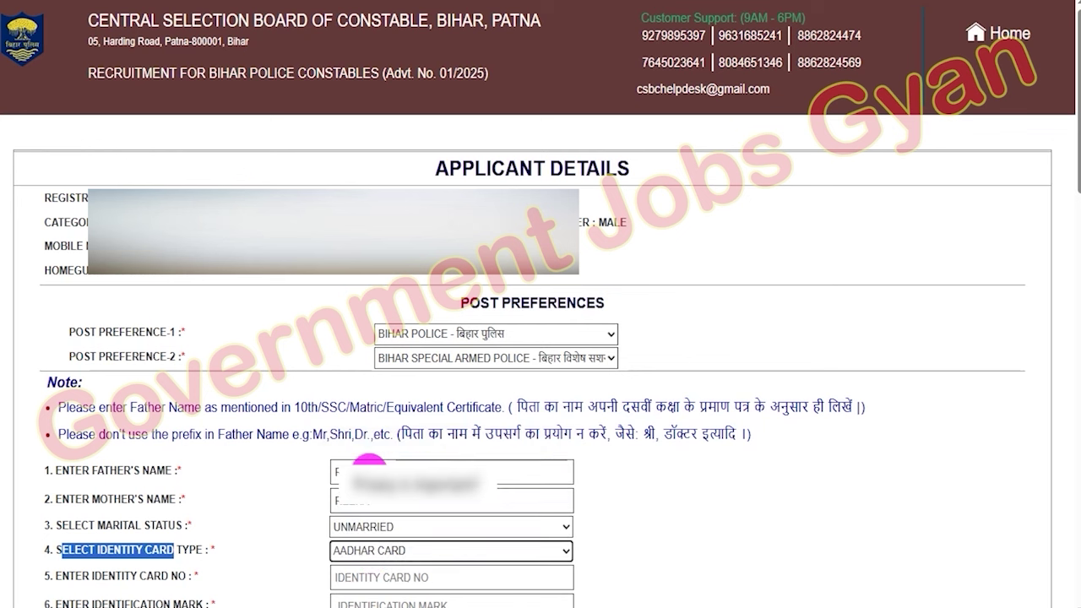
{"action": "left_click_drag", "start_coordinate": [75, 579], "coordinate": [330, 584]}
{"action": "left_click", "coordinate": [342, 579]}
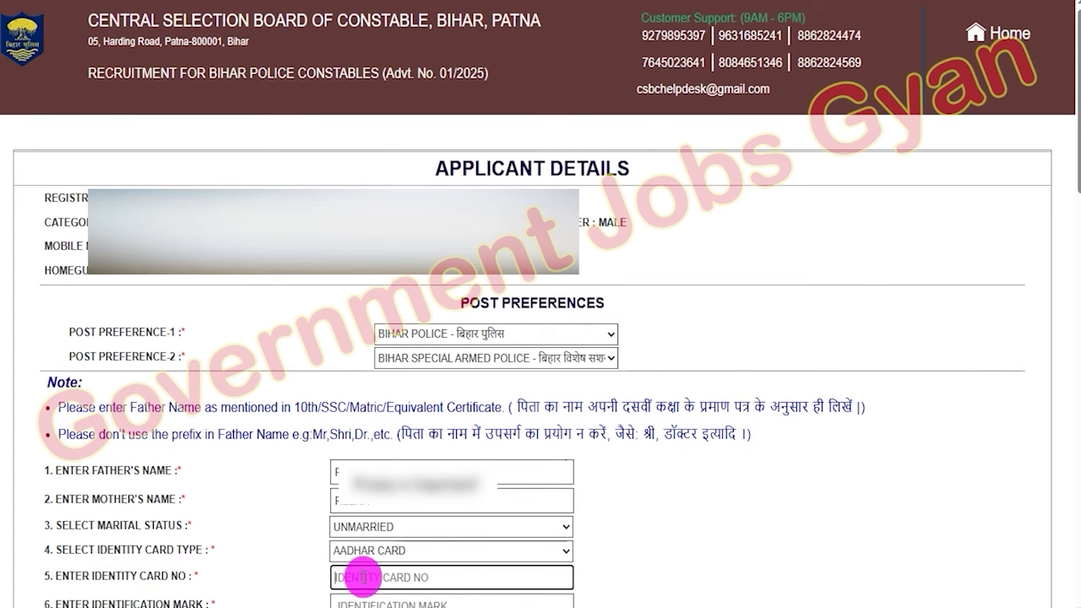
Enter the applicant's identification mark in the personal details.
{"action": "scroll", "coordinate": [216, 193], "scroll_direction": "down", "scroll_amount": 5}
{"action": "left_click_drag", "start_coordinate": [69, 183], "coordinate": [355, 187]}
{"action": "left_click", "coordinate": [356, 187]}
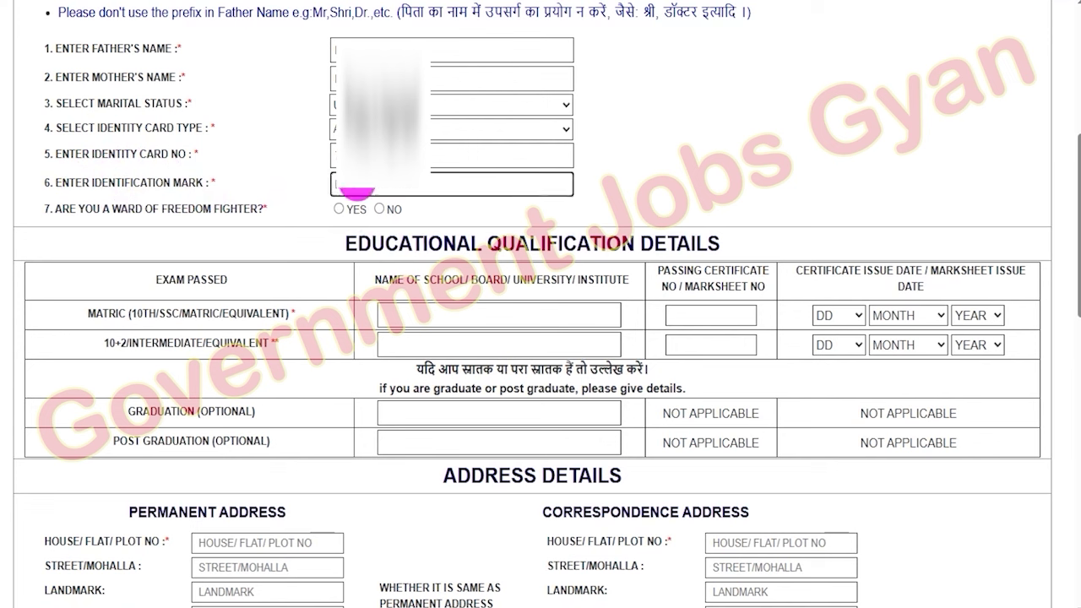
Answer YES to being a ward of a freedom fighter and examine the additional name and relationship fields.
{"action": "left_click", "coordinate": [173, 211]}
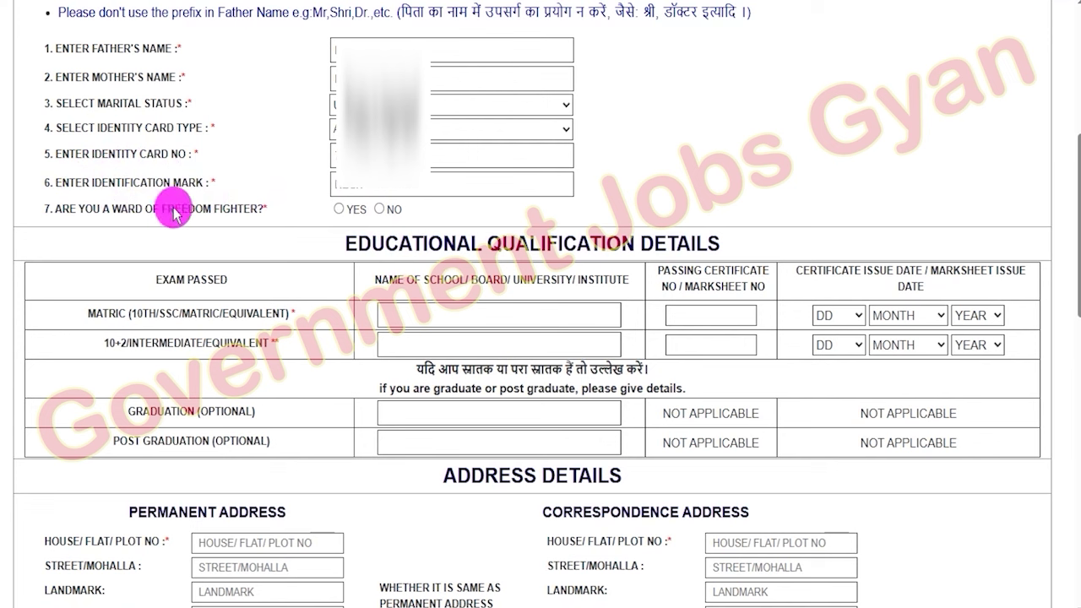
{"action": "left_click_drag", "start_coordinate": [78, 210], "coordinate": [329, 217]}
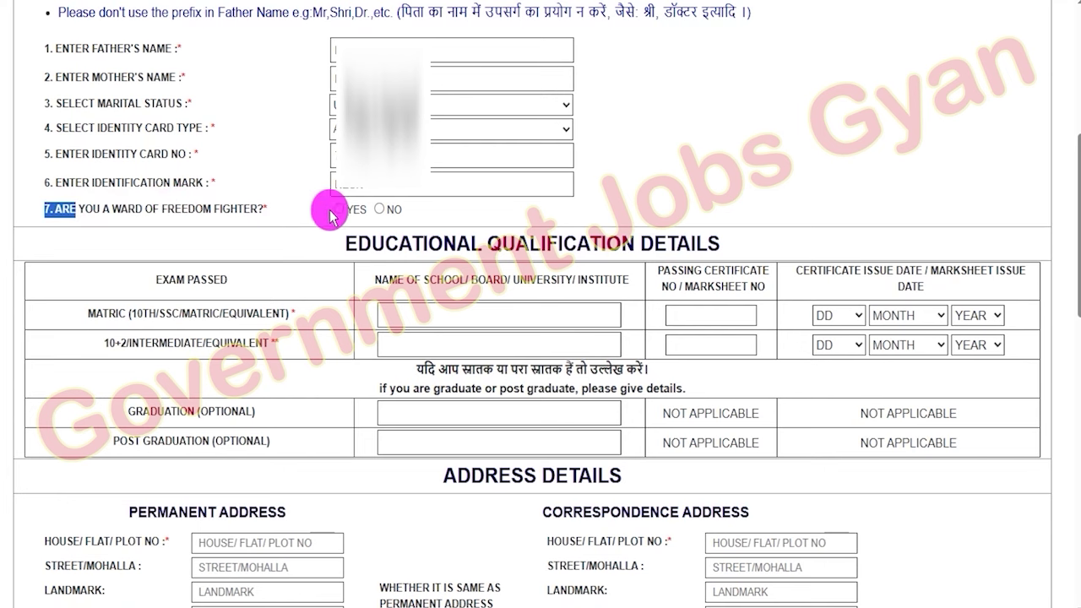
{"action": "left_click", "coordinate": [337, 210]}
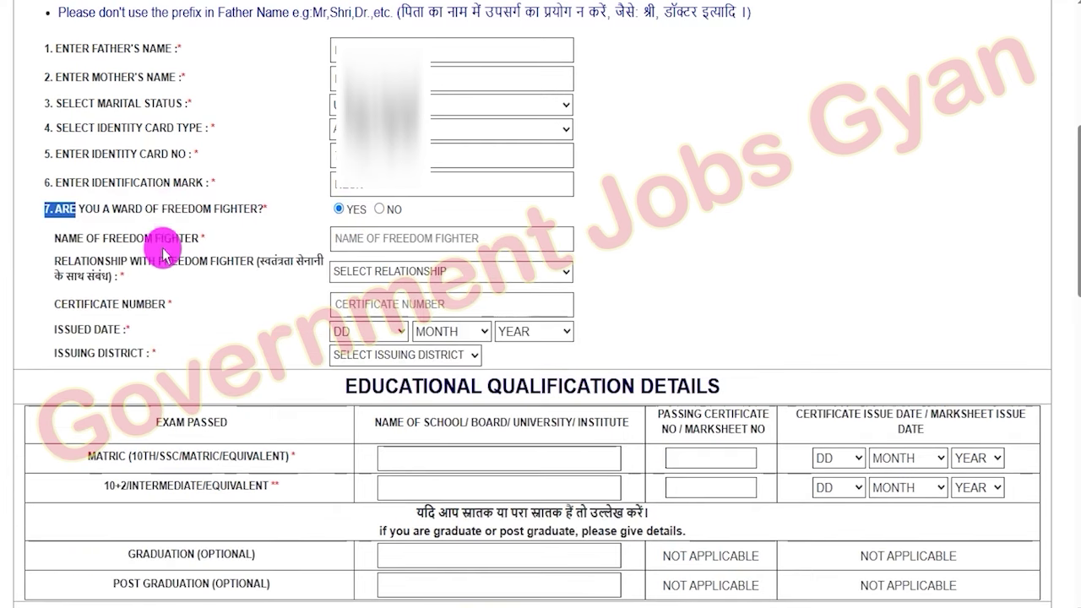
{"action": "left_click_drag", "start_coordinate": [85, 239], "coordinate": [350, 245]}
{"action": "left_click", "coordinate": [350, 245]}
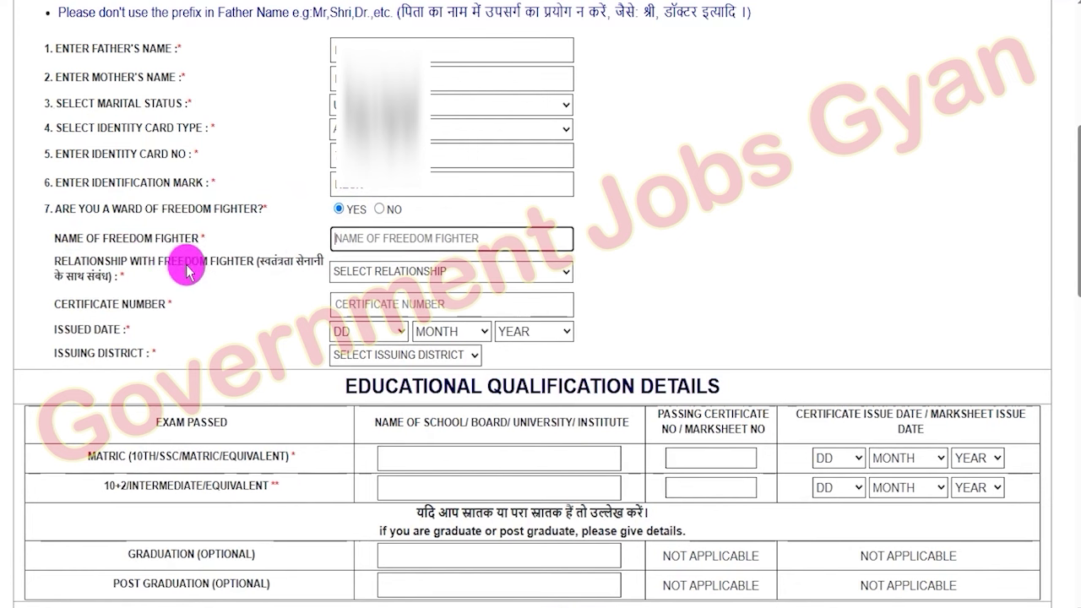
{"action": "left_click_drag", "start_coordinate": [89, 272], "coordinate": [207, 283]}
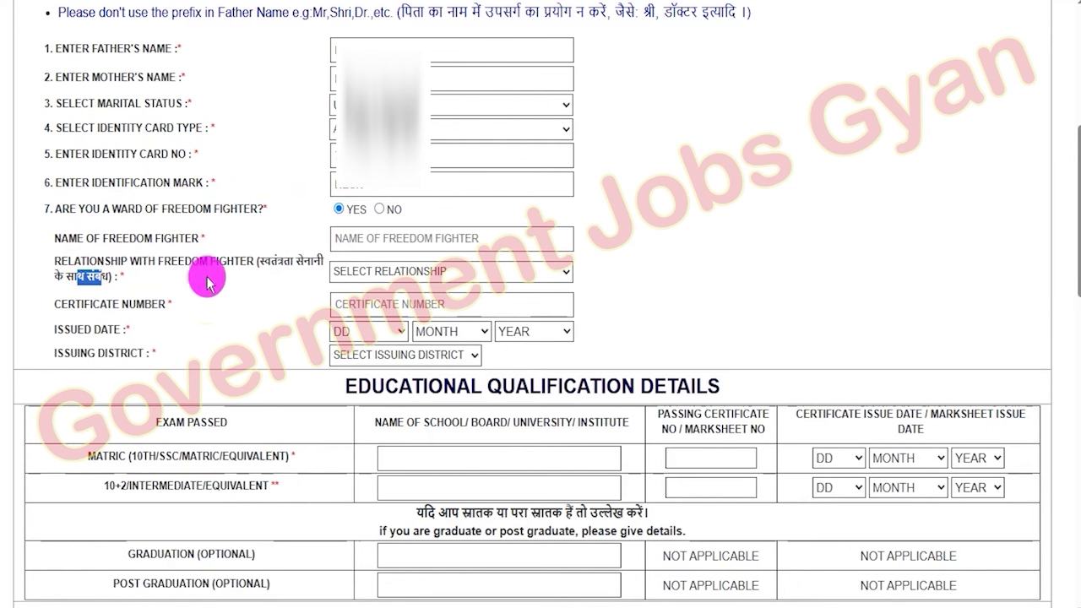
{"action": "left_click", "coordinate": [358, 273]}
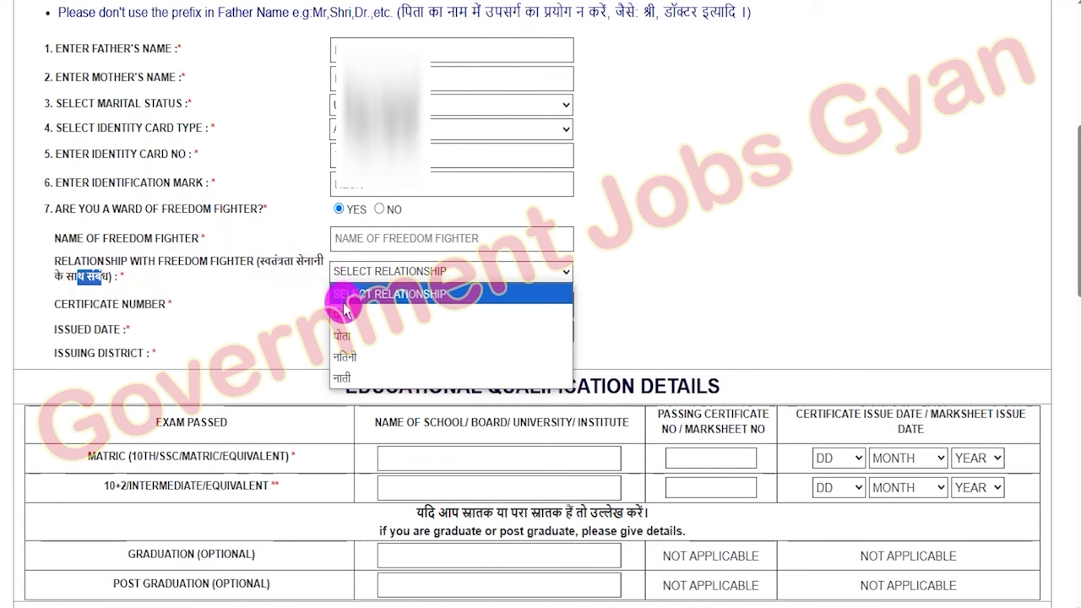
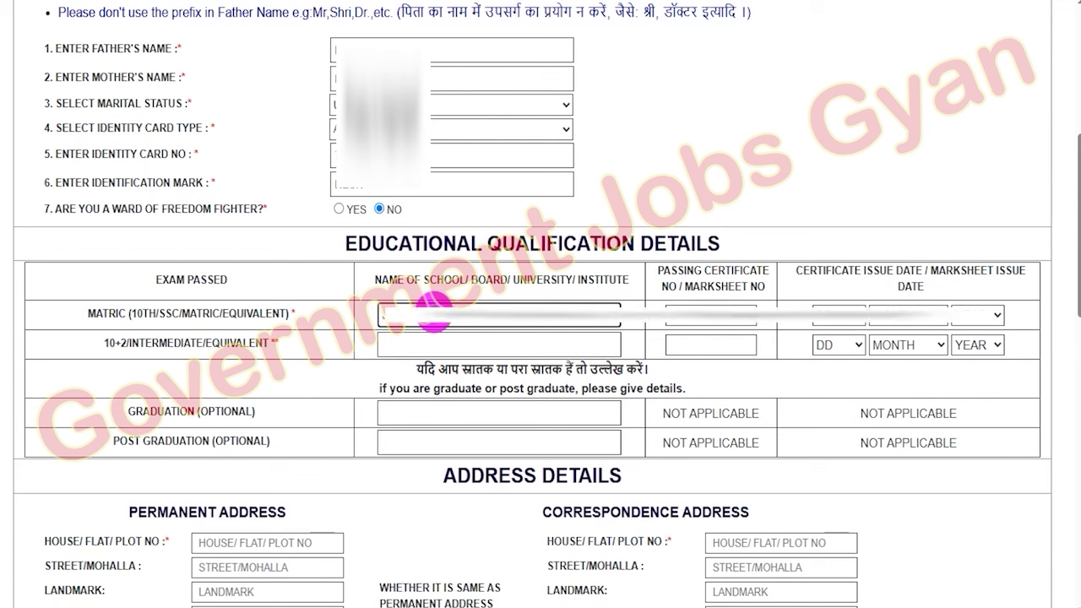
Fill in the Matric row's passing certificate or marksheet number and its issue date.
{"action": "left_click", "coordinate": [716, 323]}
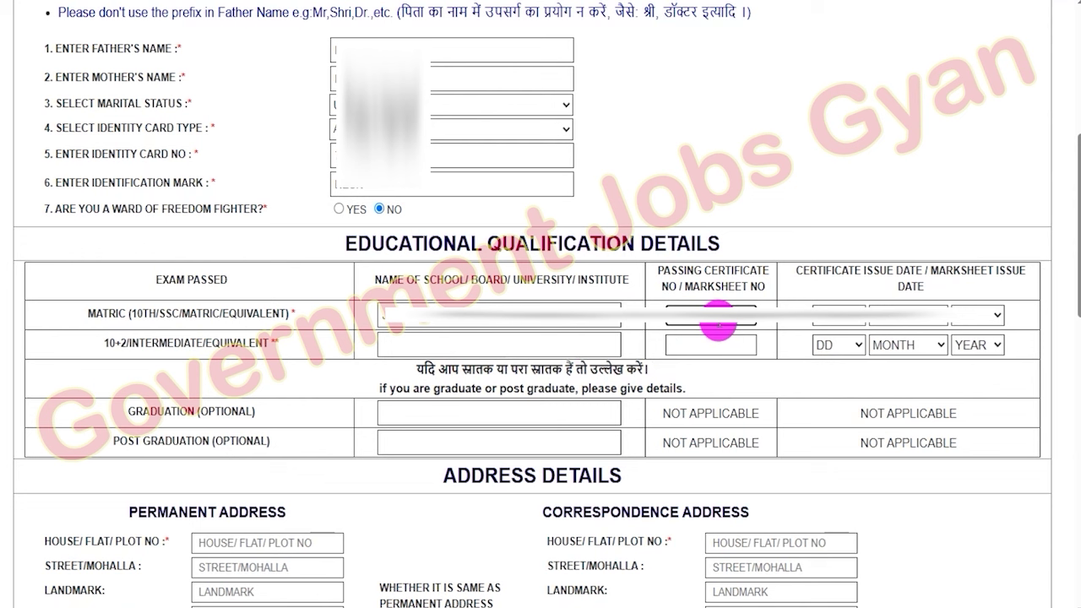
{"action": "left_click", "coordinate": [846, 318]}
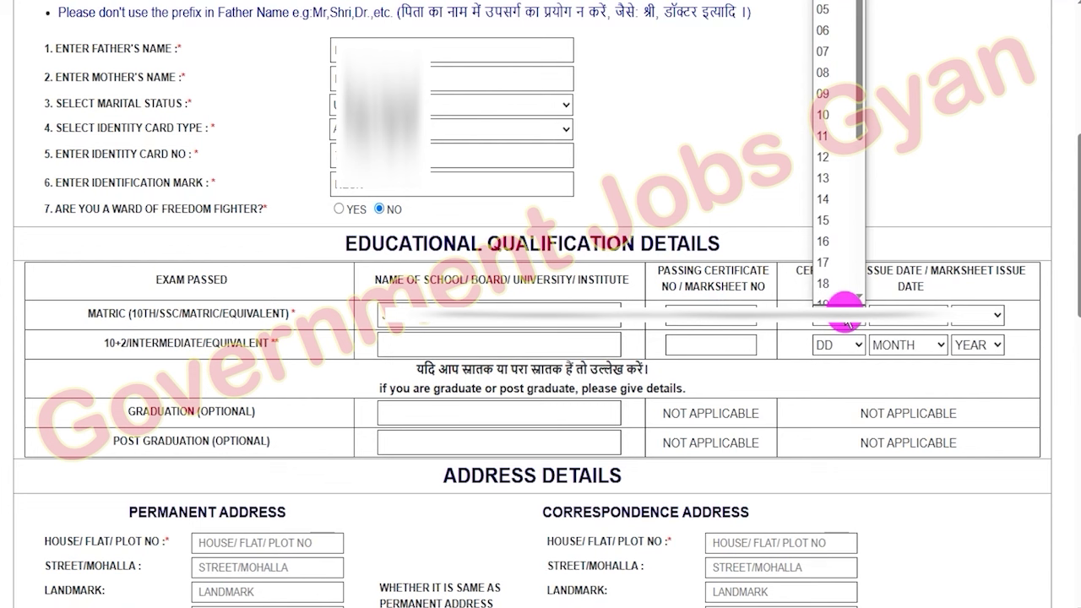
{"action": "left_click", "coordinate": [832, 253]}
{"action": "left_click", "coordinate": [897, 315]}
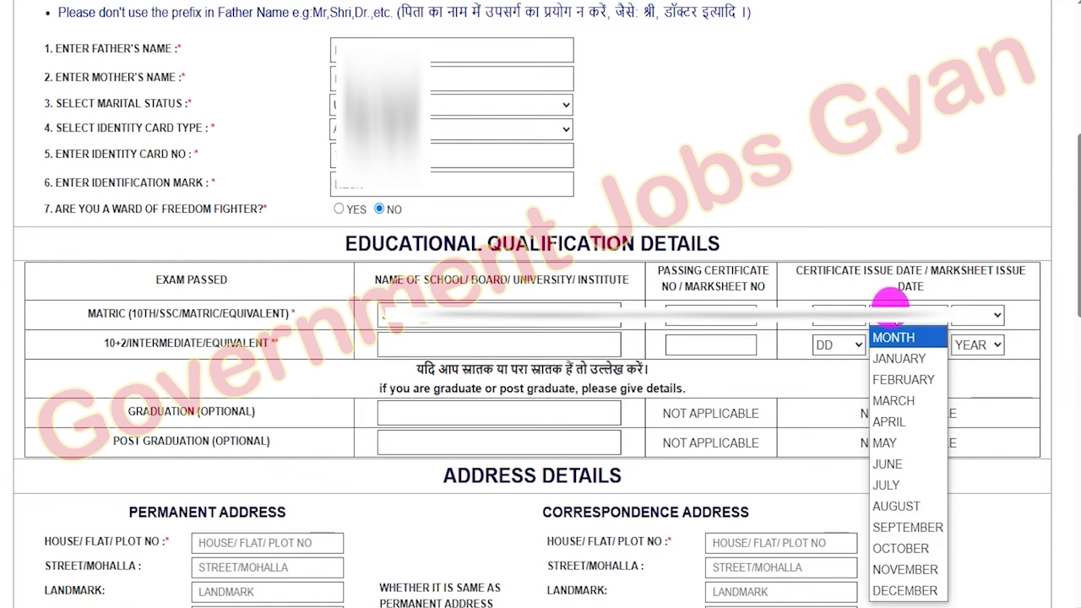
{"action": "left_click", "coordinate": [898, 359]}
{"action": "left_click", "coordinate": [978, 314]}
{"action": "scroll", "coordinate": [979, 211], "scroll_direction": "down", "scroll_amount": 20}
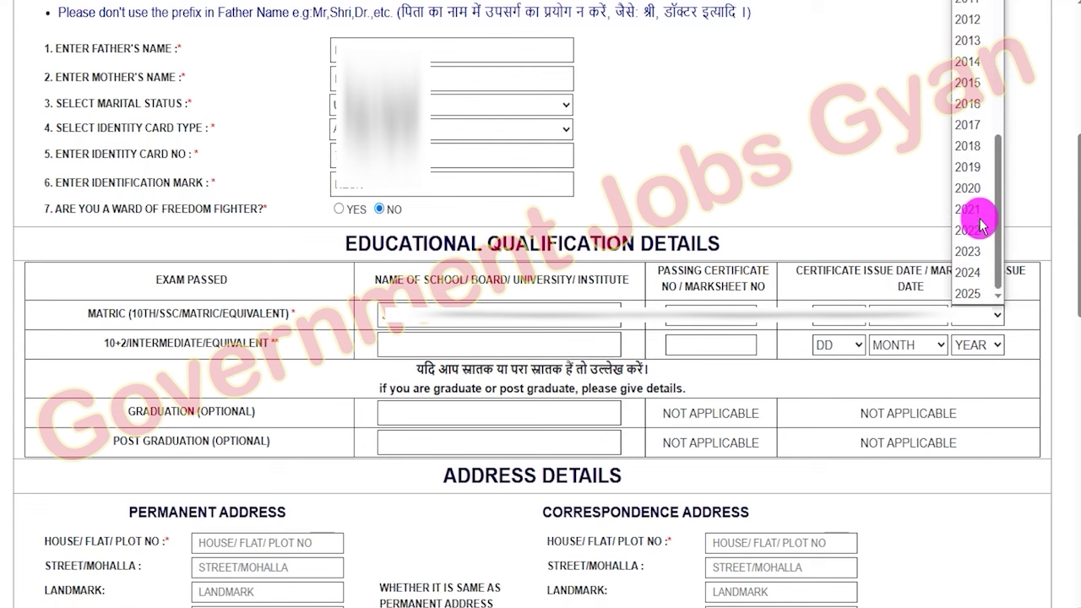
{"action": "left_click", "coordinate": [976, 88]}
Fill in the 10+2/Intermediate row with the institute name, certificate or marksheet number and issue date.
{"action": "left_click_drag", "start_coordinate": [92, 344], "coordinate": [267, 347]}
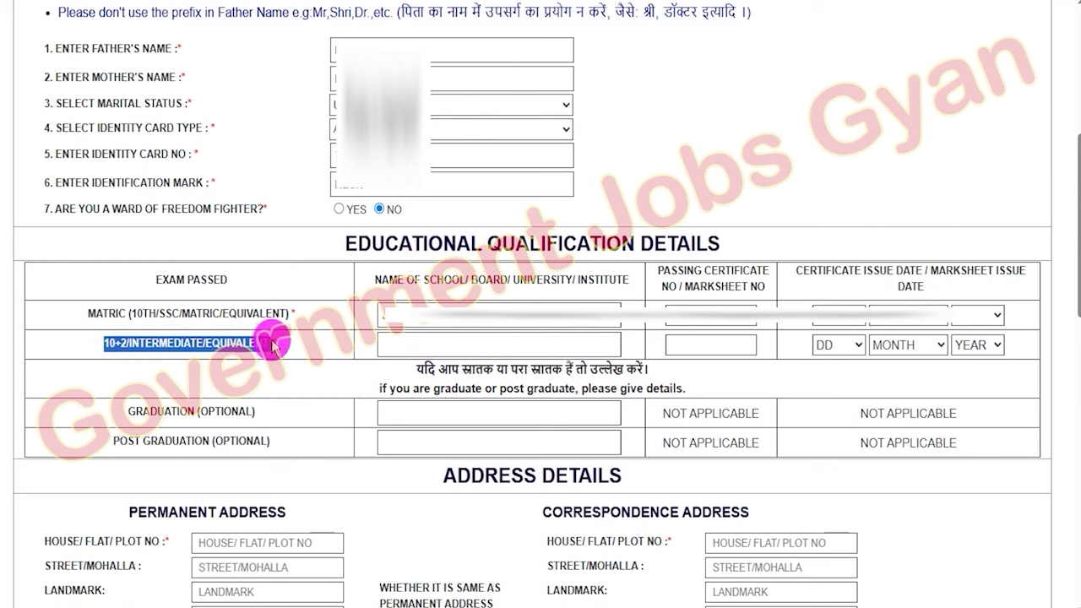
{"action": "left_click", "coordinate": [419, 345]}
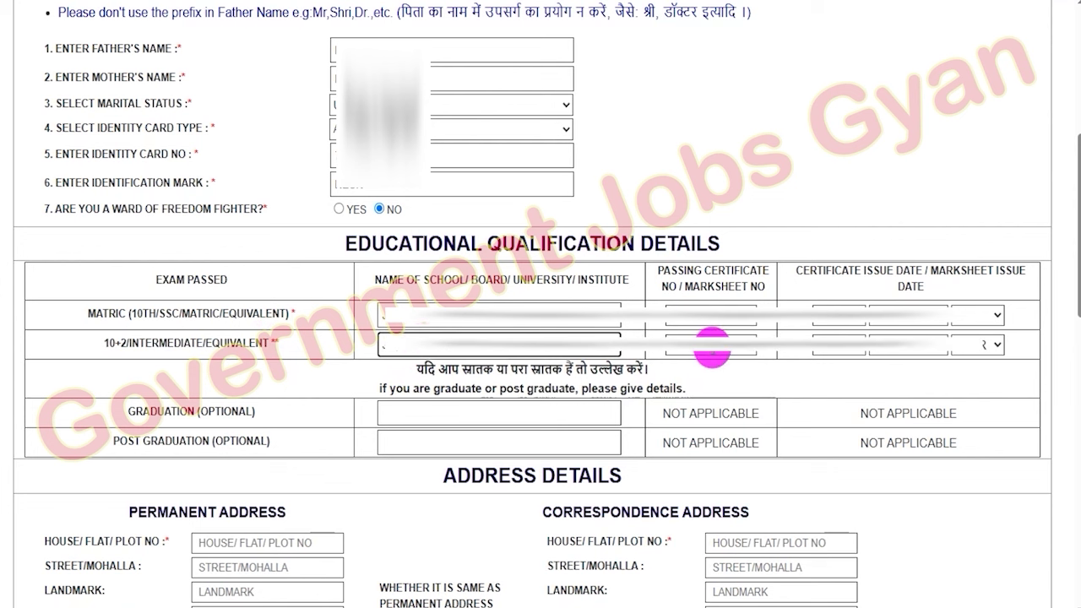
{"action": "left_click", "coordinate": [712, 348]}
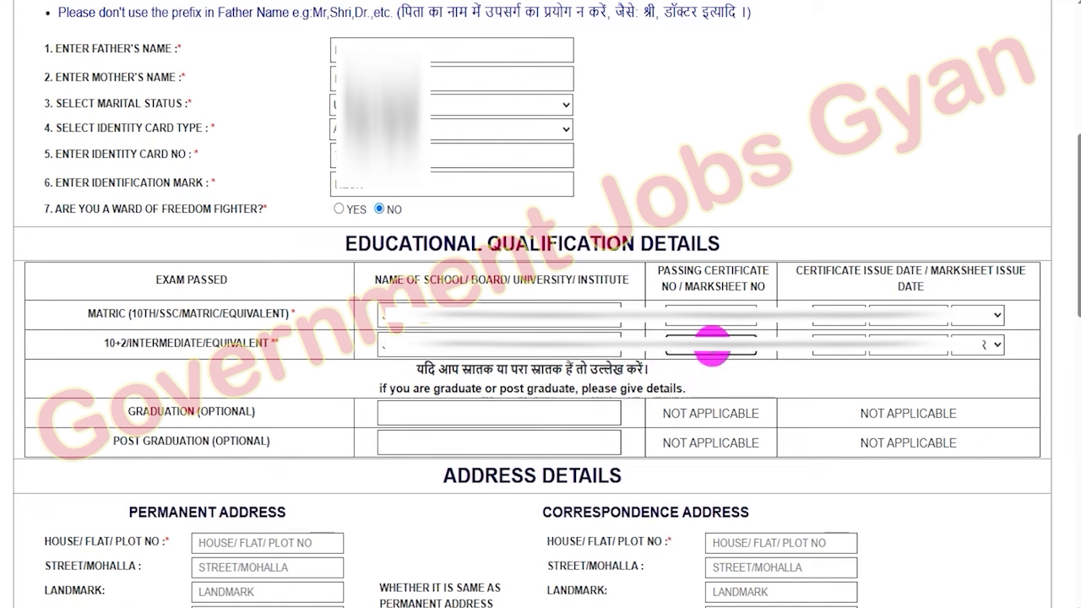
{"action": "left_click", "coordinate": [838, 345]}
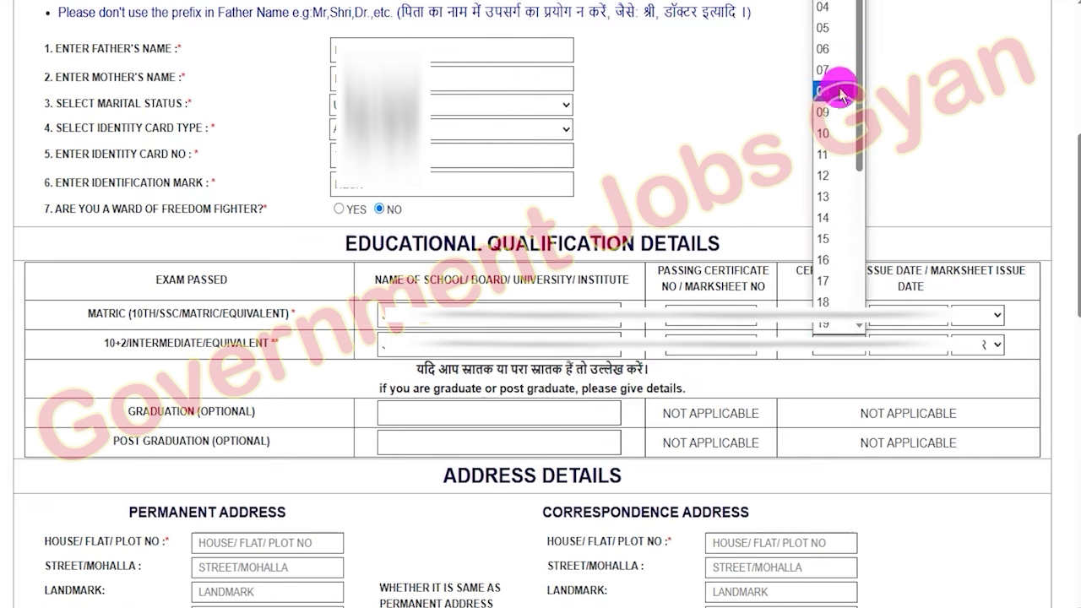
{"action": "left_click", "coordinate": [836, 32]}
{"action": "left_click", "coordinate": [905, 346]}
{"action": "left_click", "coordinate": [886, 196]}
{"action": "left_click", "coordinate": [977, 344]}
{"action": "scroll", "coordinate": [973, 162], "scroll_direction": "down", "scroll_amount": 8}
{"action": "left_click", "coordinate": [971, 213]}
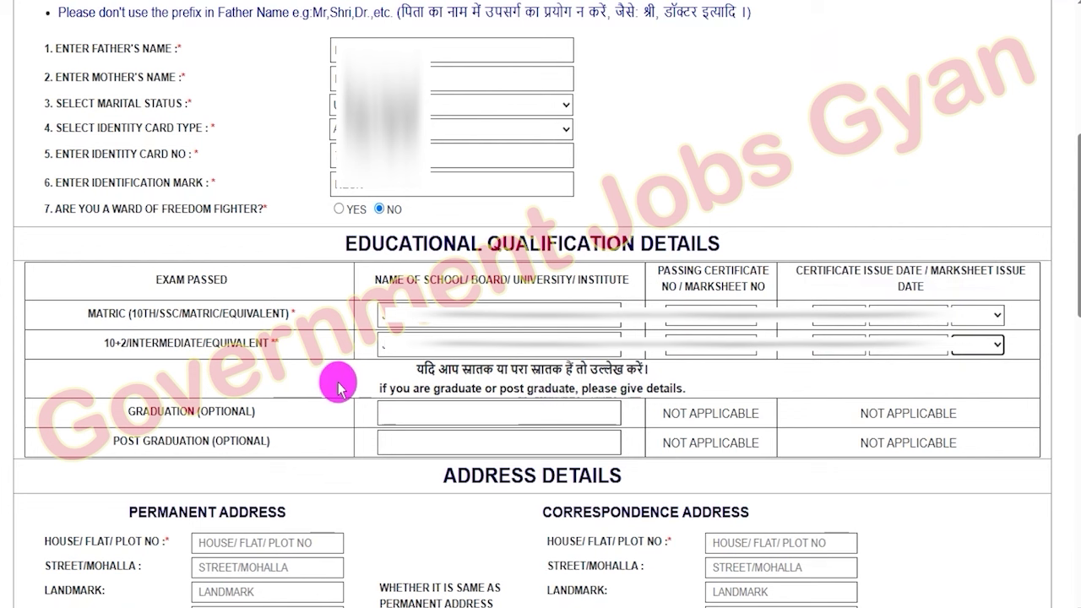
{"action": "left_click_drag", "start_coordinate": [139, 414], "coordinate": [222, 414]}
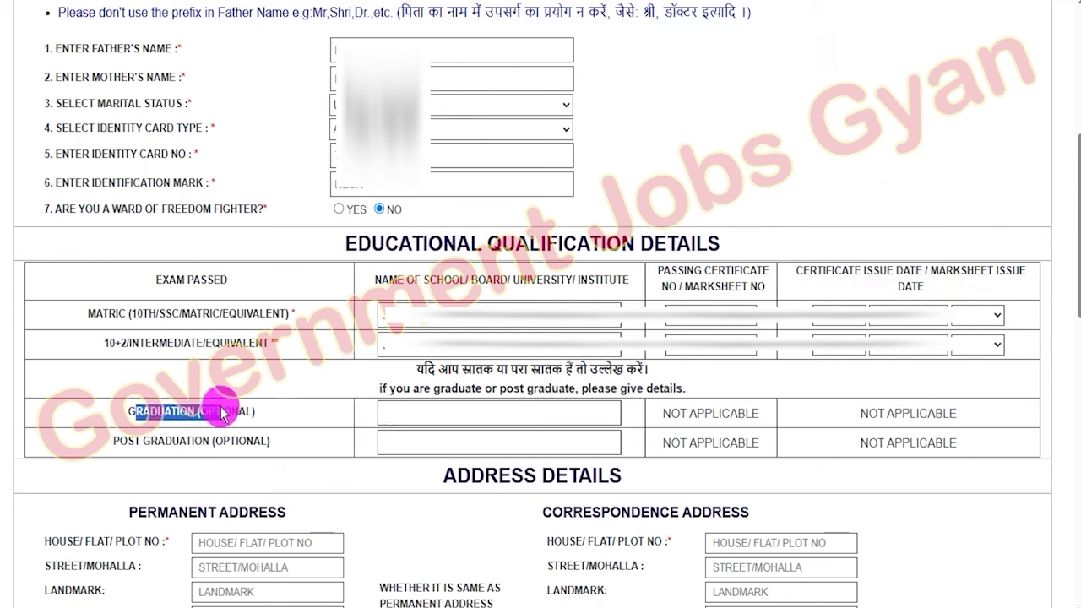
{"action": "left_click_drag", "start_coordinate": [143, 441], "coordinate": [226, 442]}
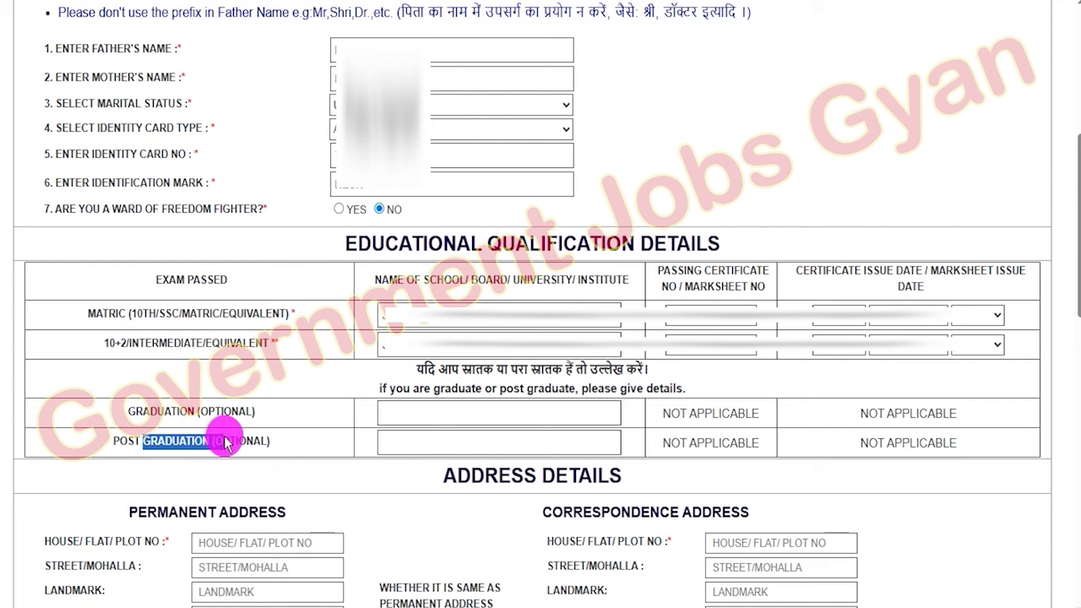
Examine the optional Graduation and Post Graduation rows of the educational qualification table.
{"action": "left_click_drag", "start_coordinate": [200, 412], "coordinate": [245, 414]}
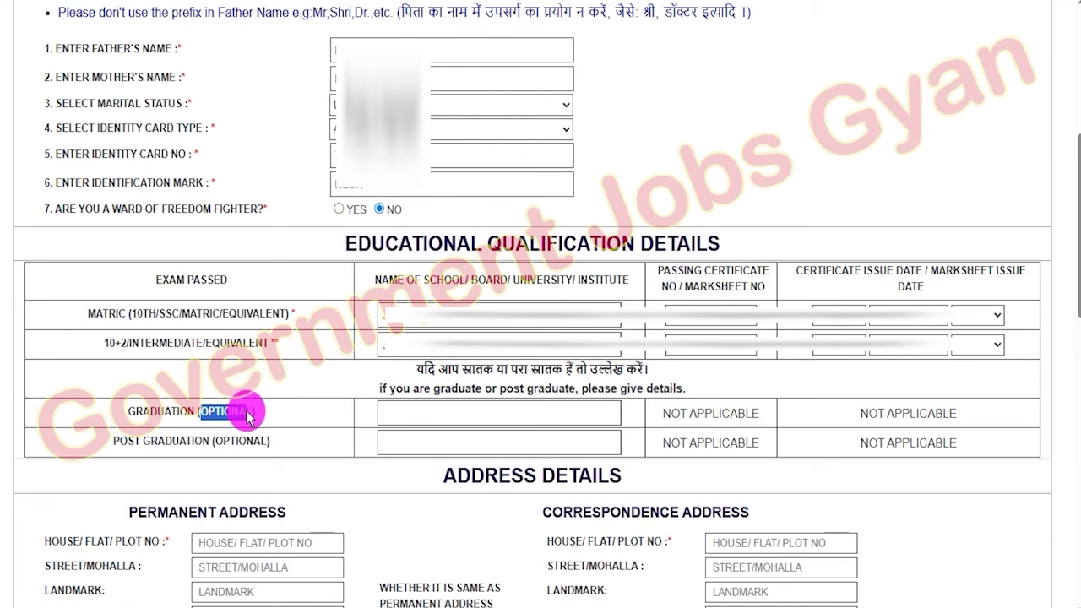
{"action": "left_click", "coordinate": [460, 412]}
{"action": "left_click", "coordinate": [462, 417]}
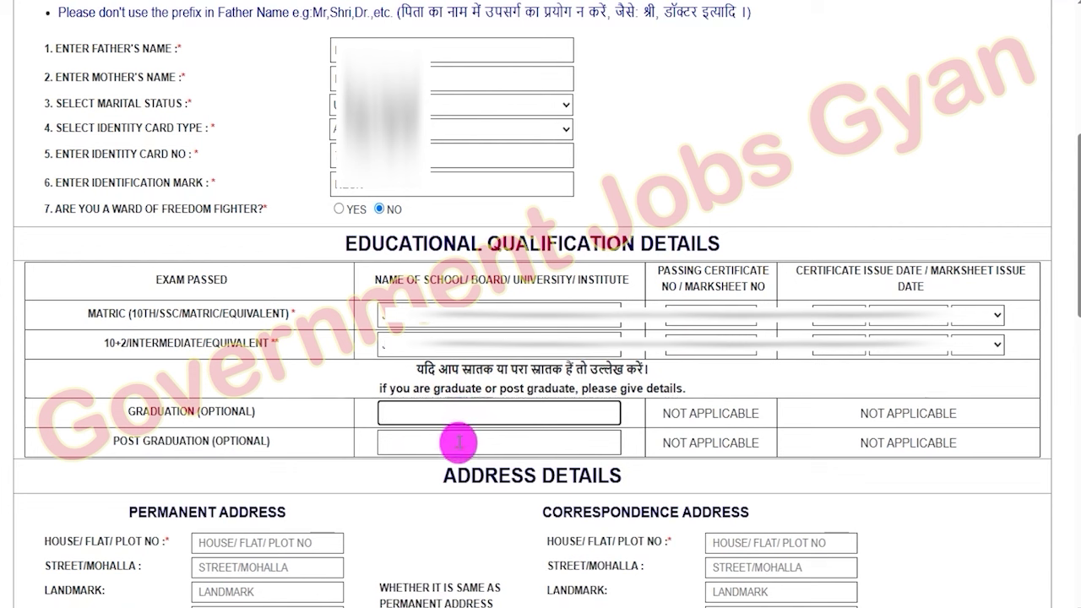
{"action": "left_click", "coordinate": [464, 446]}
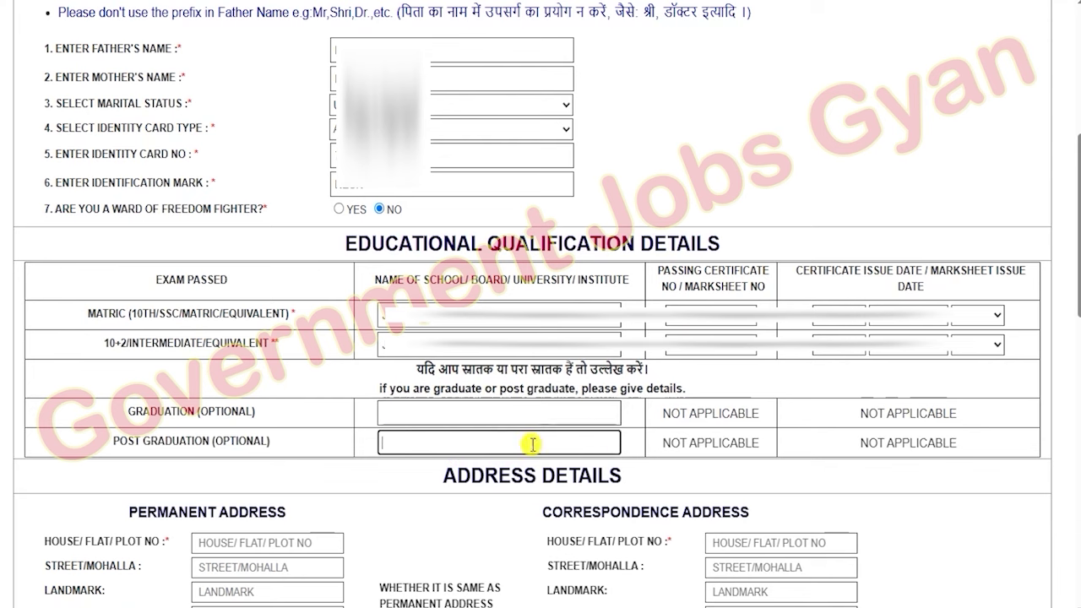
Examine the permanent address fields from house number and street to landmark, village and post office.
{"action": "scroll", "coordinate": [603, 441], "scroll_direction": "down", "scroll_amount": 2}
{"action": "scroll", "coordinate": [582, 371], "scroll_direction": "down", "scroll_amount": 2}
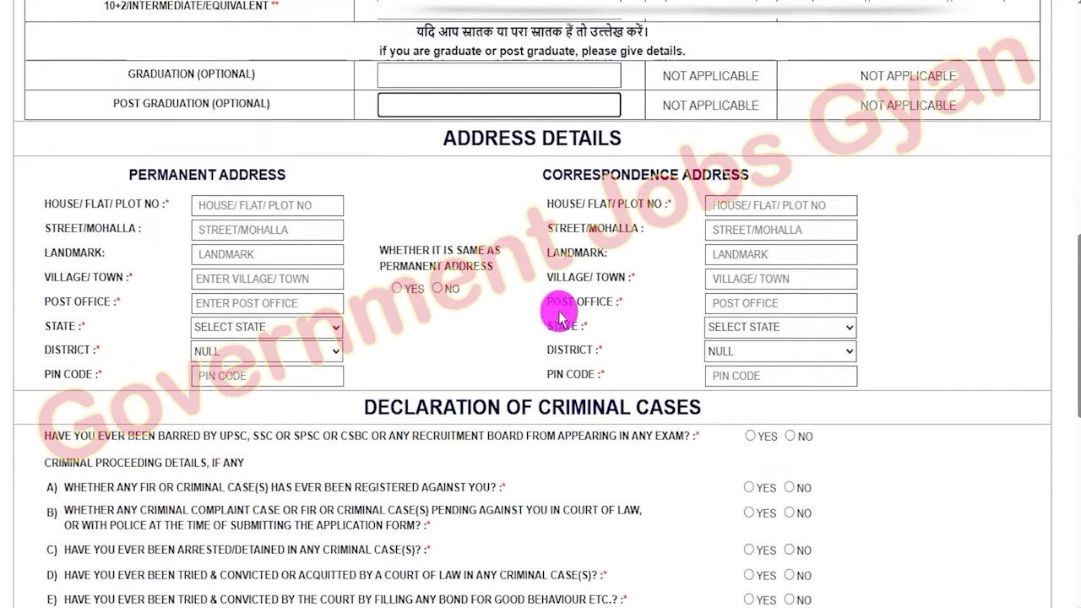
{"action": "left_click", "coordinate": [141, 177]}
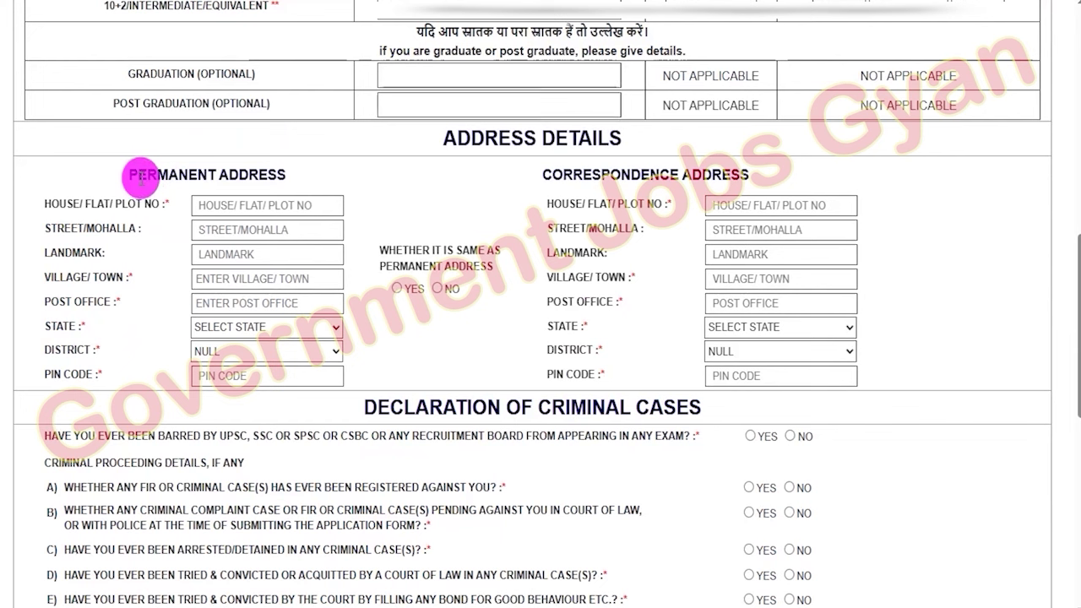
{"action": "left_click_drag", "start_coordinate": [141, 177], "coordinate": [258, 167]}
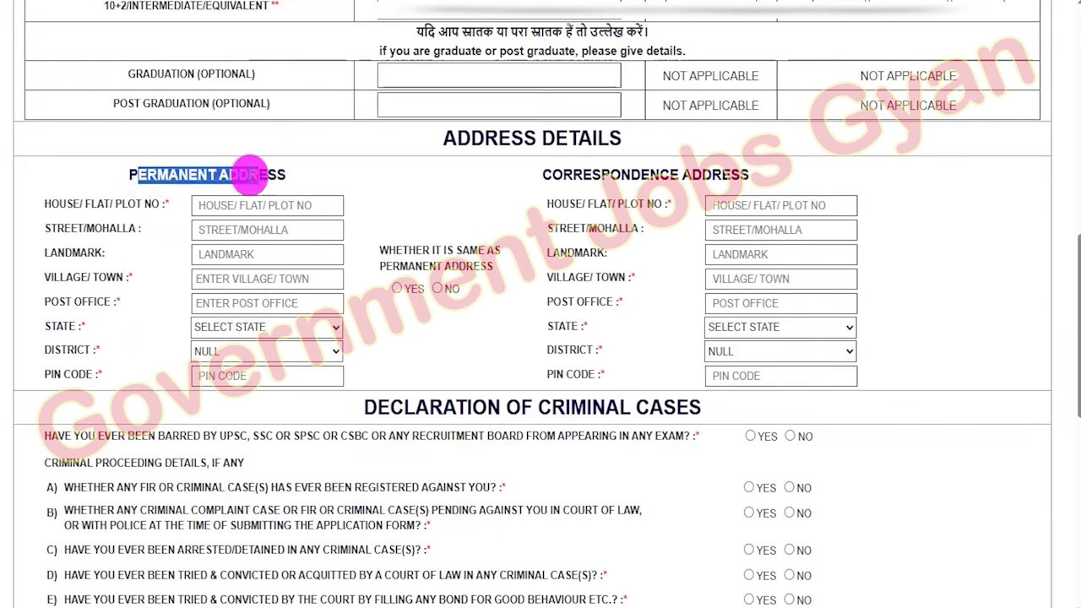
{"action": "left_click_drag", "start_coordinate": [49, 204], "coordinate": [232, 215]}
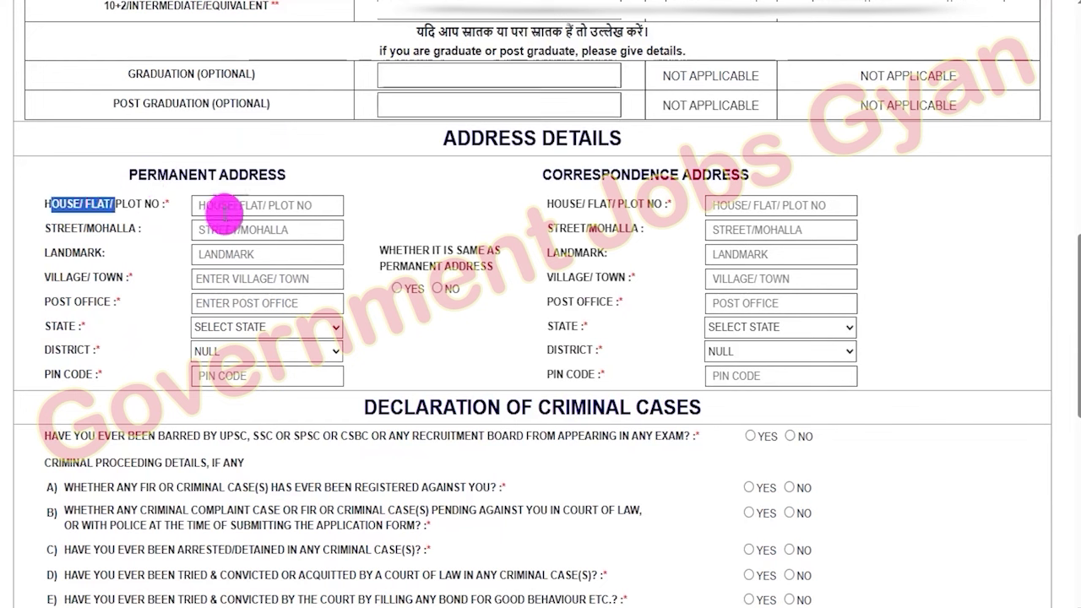
{"action": "left_click_drag", "start_coordinate": [56, 228], "coordinate": [124, 229]}
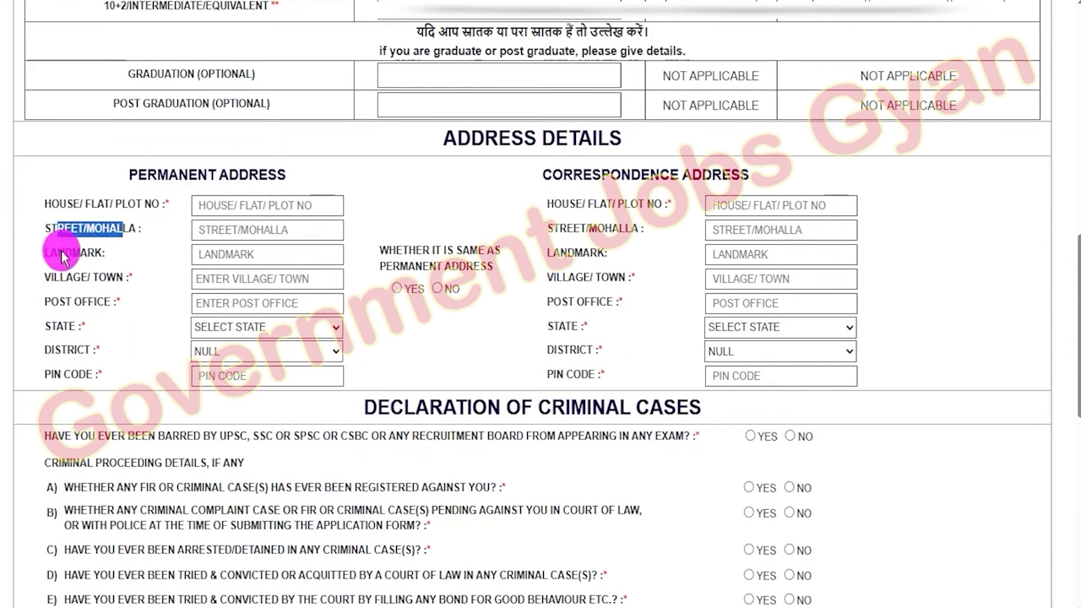
{"action": "left_click_drag", "start_coordinate": [62, 257], "coordinate": [214, 251]}
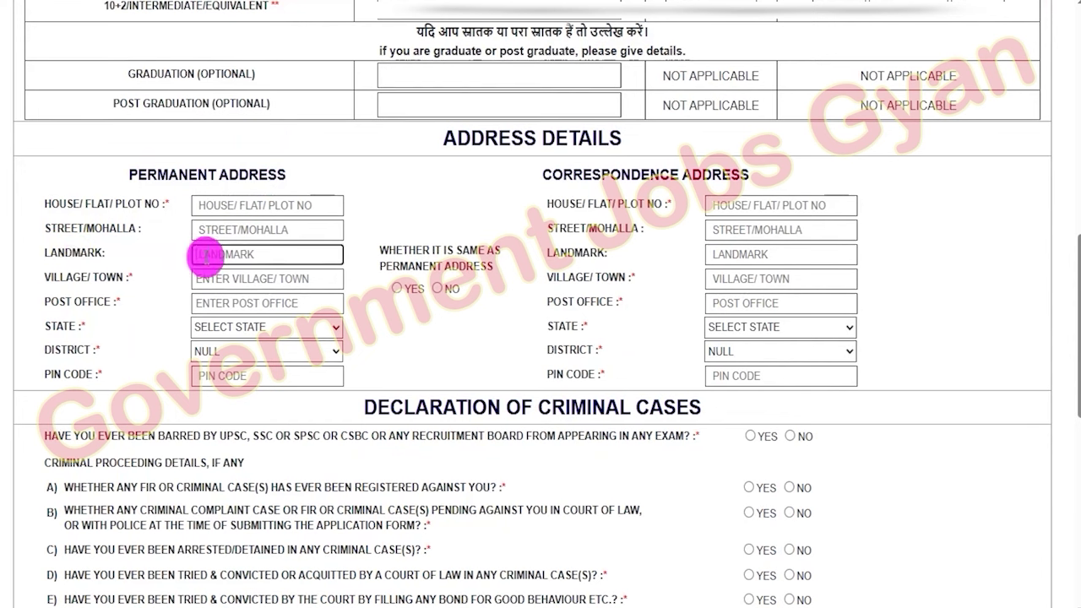
{"action": "left_click_drag", "start_coordinate": [53, 275], "coordinate": [181, 278]}
{"action": "left_click", "coordinate": [230, 279]}
{"action": "left_click_drag", "start_coordinate": [44, 305], "coordinate": [119, 301]}
{"action": "left_click", "coordinate": [232, 306]}
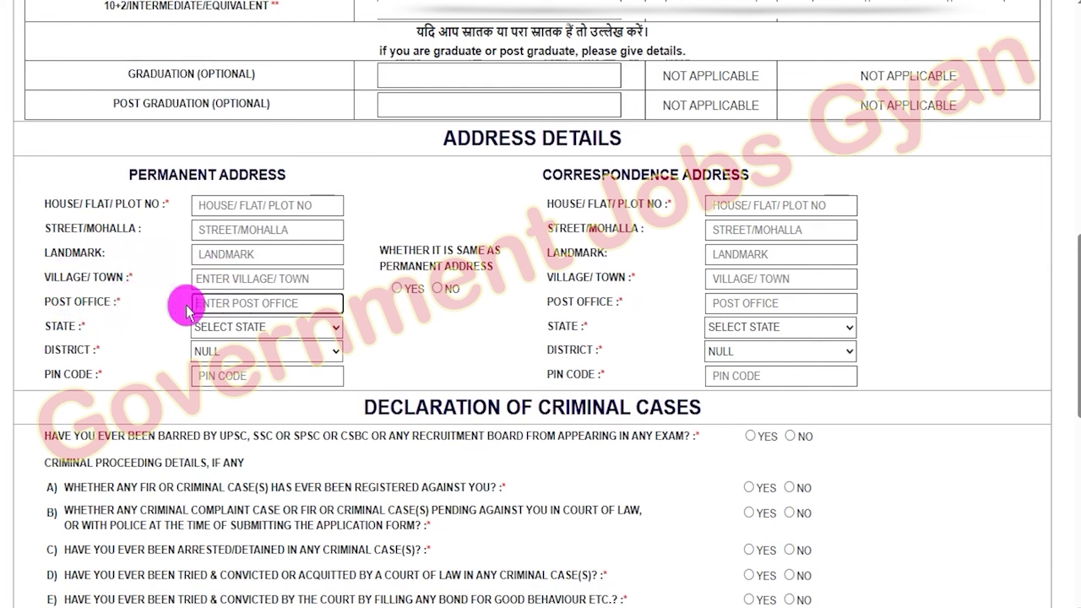
Set the permanent address state to BIHAR and its district to KHAGARIA, and go to its pin code.
{"action": "left_click", "coordinate": [230, 326]}
{"action": "left_click", "coordinate": [209, 367]}
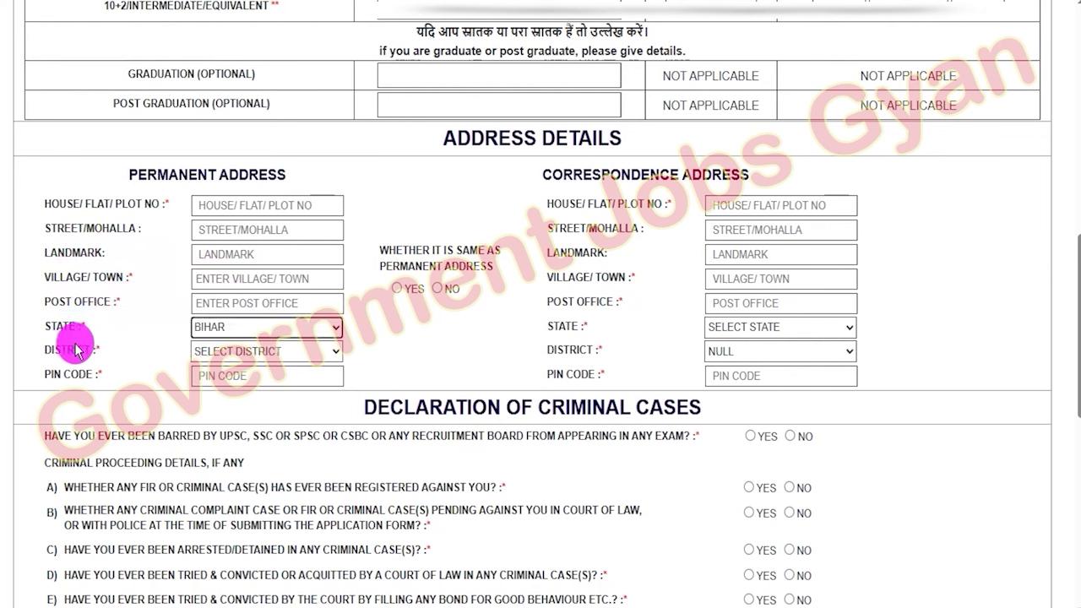
{"action": "left_click", "coordinate": [212, 350]}
{"action": "left_click", "coordinate": [215, 302]}
{"action": "left_click", "coordinate": [221, 376]}
Answer YES to the correspondence address being the same as the permanent address.
{"action": "left_click_drag", "start_coordinate": [552, 174], "coordinate": [728, 196]}
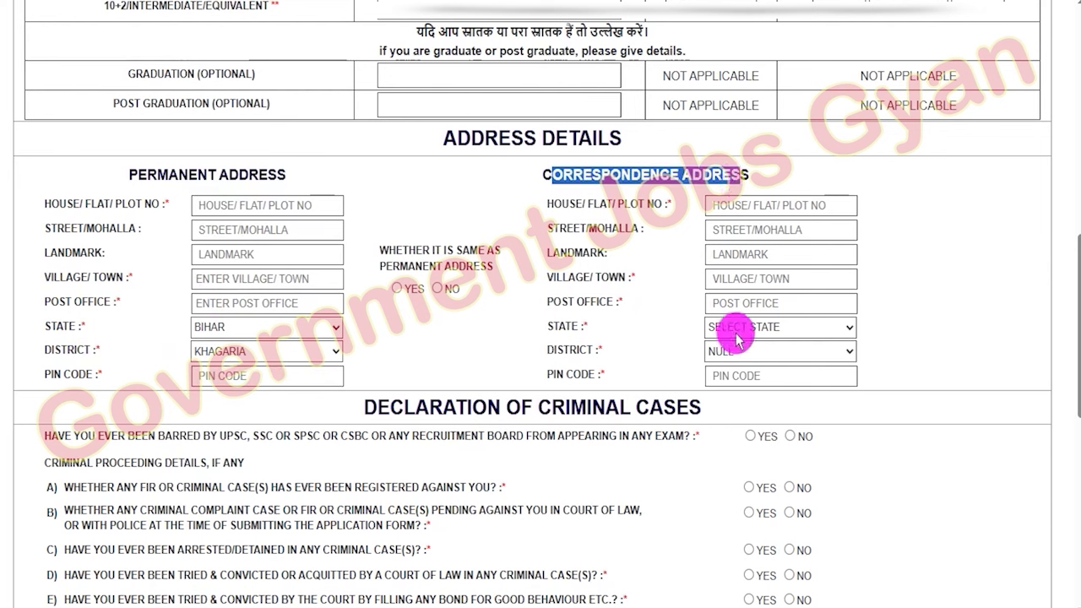
{"action": "left_click_drag", "start_coordinate": [571, 174], "coordinate": [691, 176]}
{"action": "left_click_drag", "start_coordinate": [138, 174], "coordinate": [235, 166]}
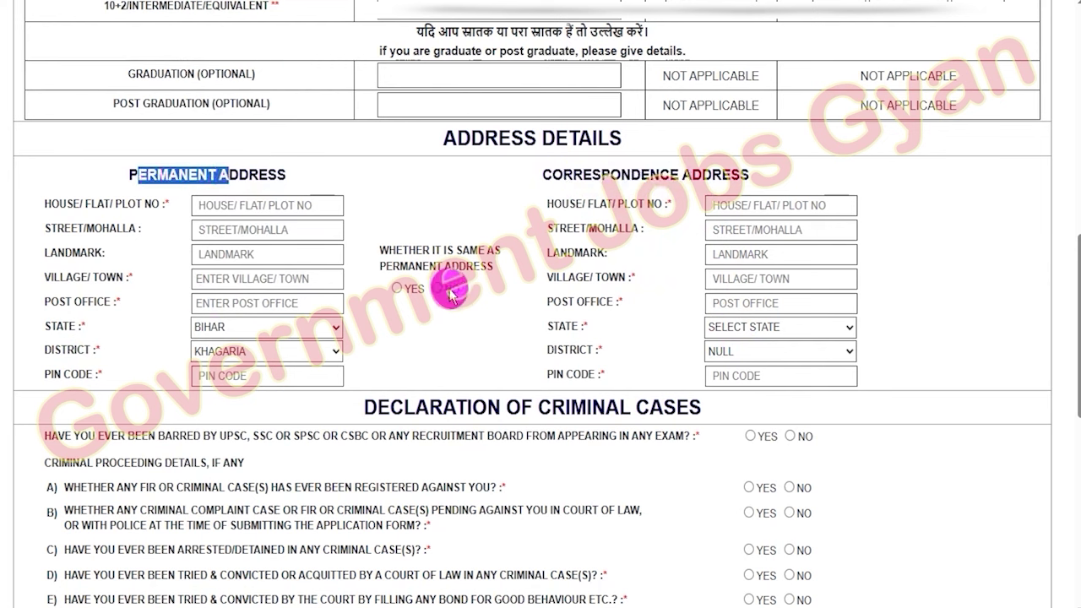
{"action": "left_click_drag", "start_coordinate": [402, 252], "coordinate": [399, 296]}
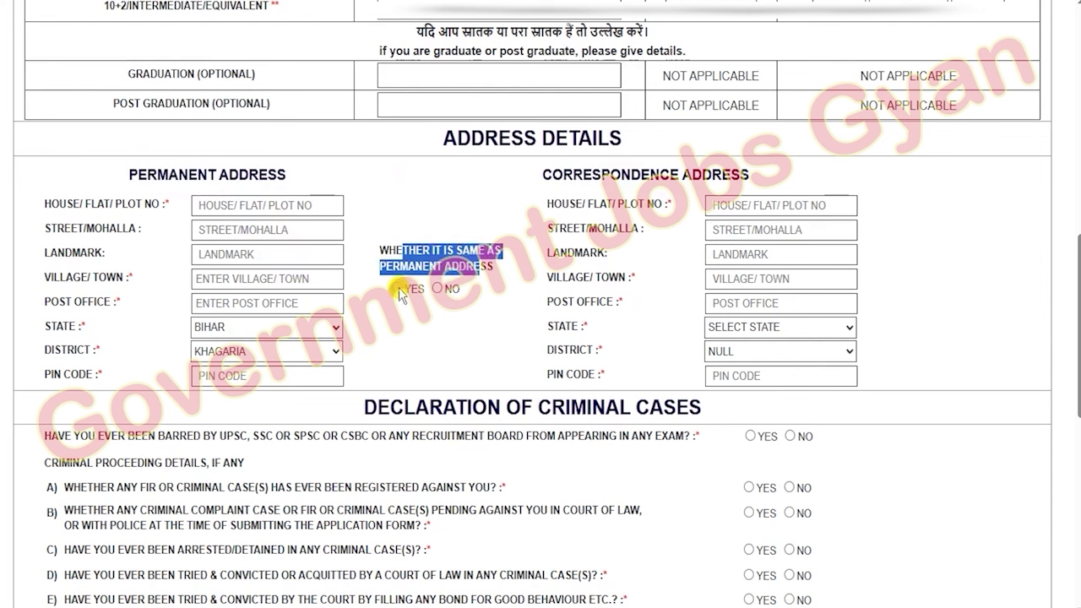
{"action": "left_click", "coordinate": [397, 288]}
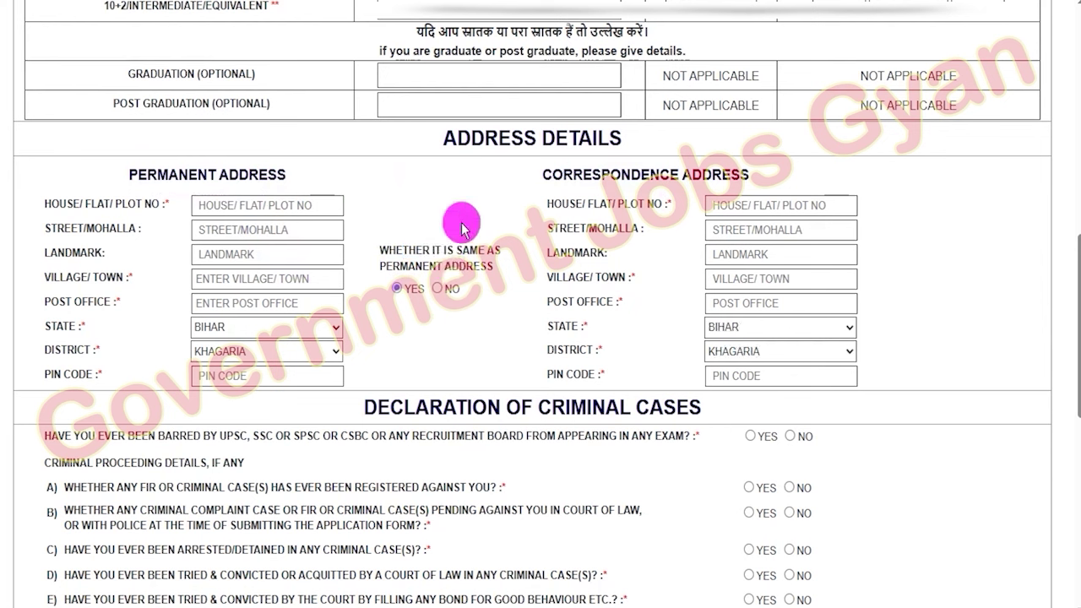
{"action": "left_click_drag", "start_coordinate": [573, 174], "coordinate": [701, 175]}
{"action": "left_click_drag", "start_coordinate": [147, 175], "coordinate": [279, 175]}
Answer YES to having been barred by a recruitment board and examine the debarred reference fields.
{"action": "scroll", "coordinate": [573, 407], "scroll_direction": "down", "scroll_amount": 1}
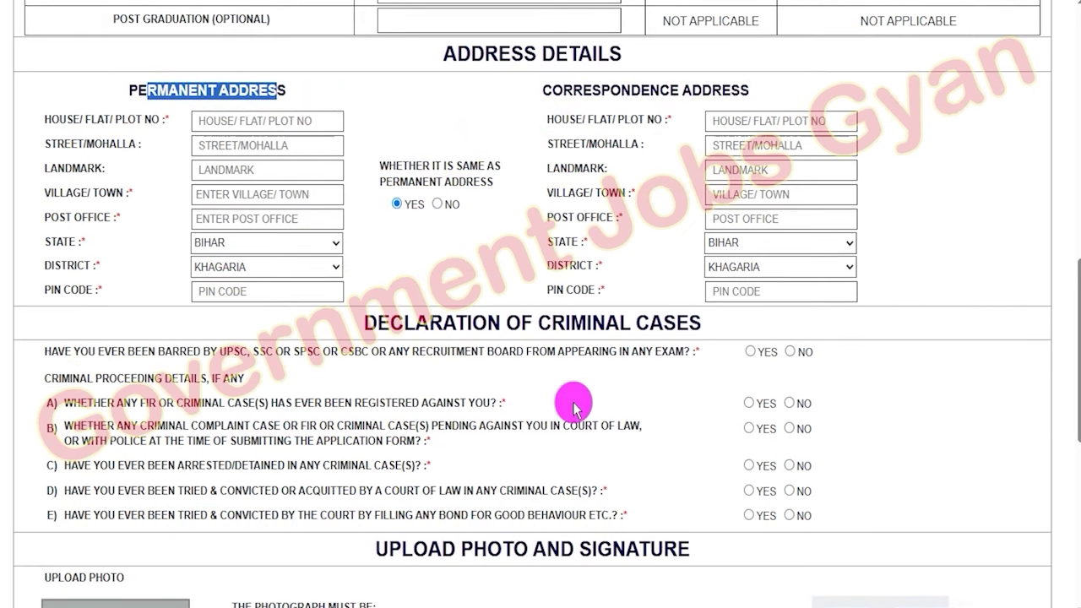
{"action": "left_click_drag", "start_coordinate": [390, 323], "coordinate": [669, 319]}
{"action": "scroll", "coordinate": [550, 345], "scroll_direction": "down", "scroll_amount": 2}
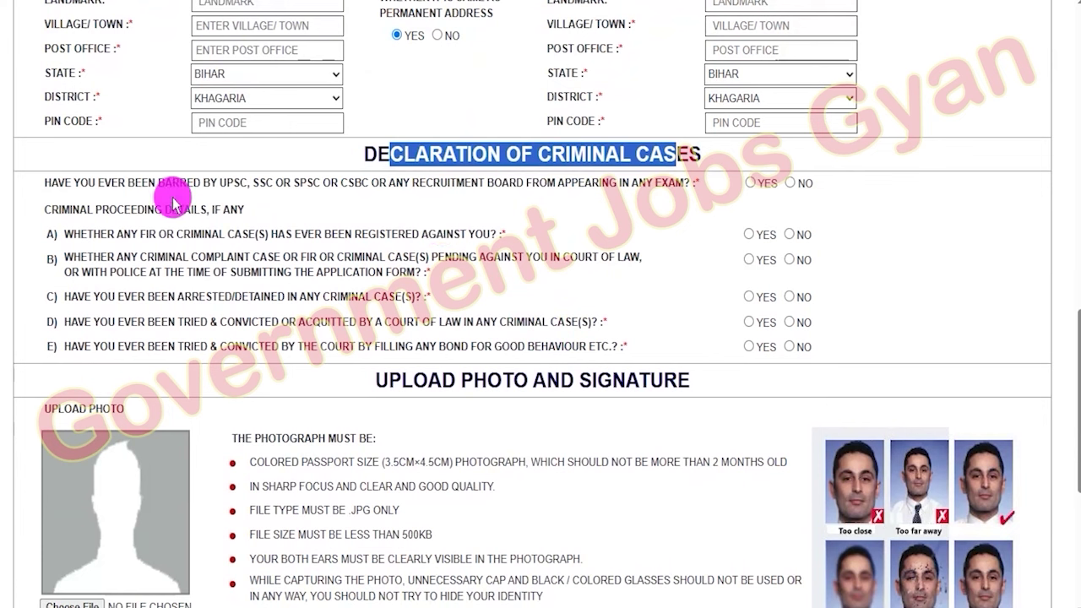
{"action": "left_click_drag", "start_coordinate": [229, 181], "coordinate": [44, 182]}
{"action": "left_click_drag", "start_coordinate": [320, 181], "coordinate": [498, 183]}
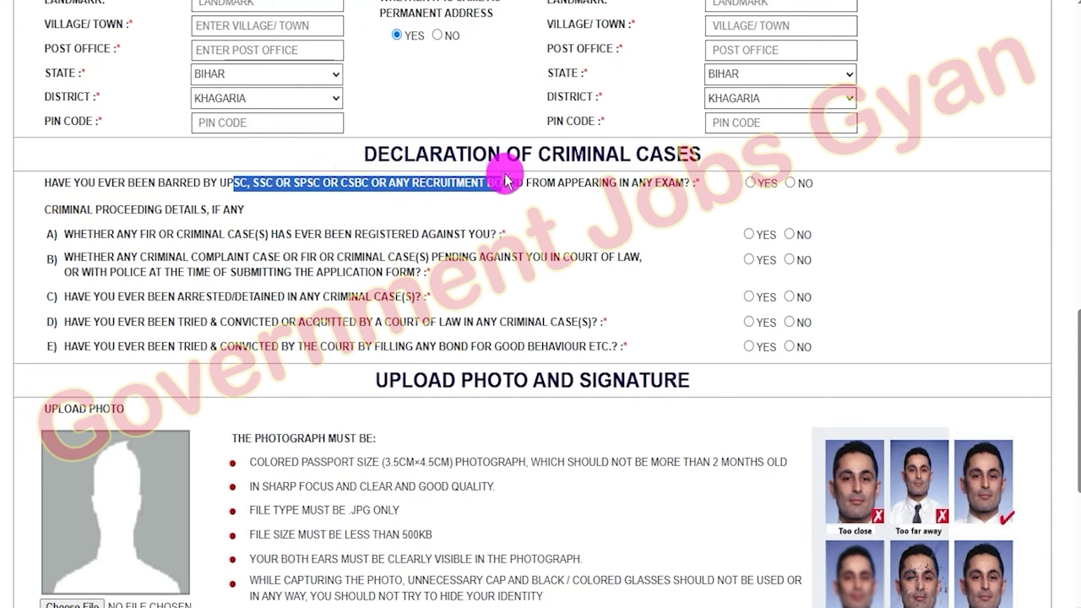
{"action": "left_click", "coordinate": [750, 182]}
{"action": "left_click_drag", "start_coordinate": [55, 253], "coordinate": [126, 255]}
{"action": "left_click_drag", "start_coordinate": [66, 280], "coordinate": [145, 340]}
{"action": "left_click_drag", "start_coordinate": [65, 364], "coordinate": [121, 390]}
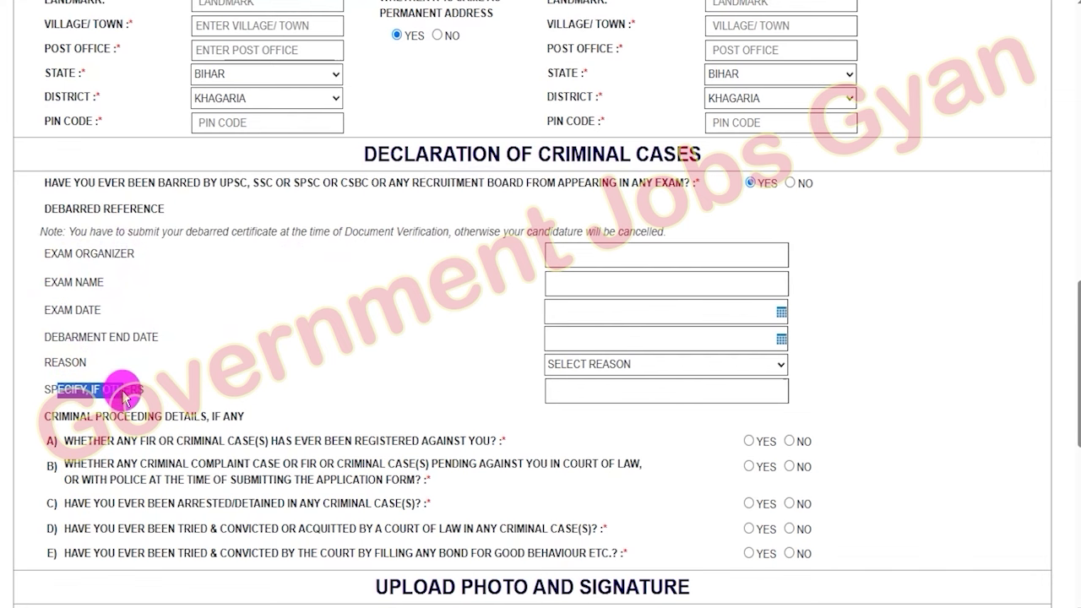
Answer NO to having been barred from exams and to criminal proceeding questions A and B about registered and pending cases.
{"action": "left_click", "coordinate": [791, 184]}
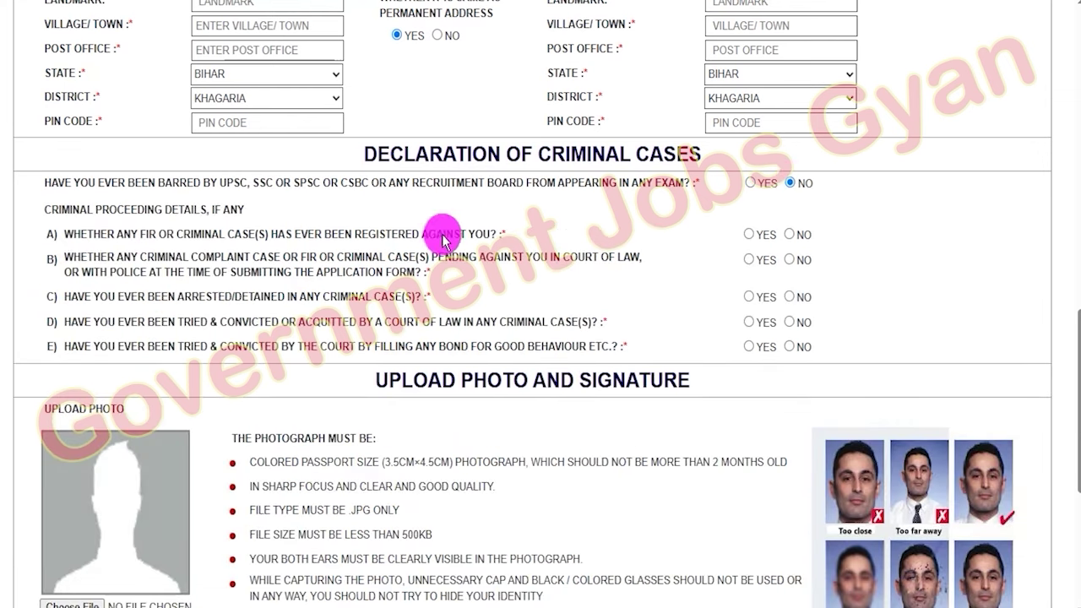
{"action": "left_click_drag", "start_coordinate": [74, 239], "coordinate": [419, 236]}
{"action": "left_click", "coordinate": [750, 235]}
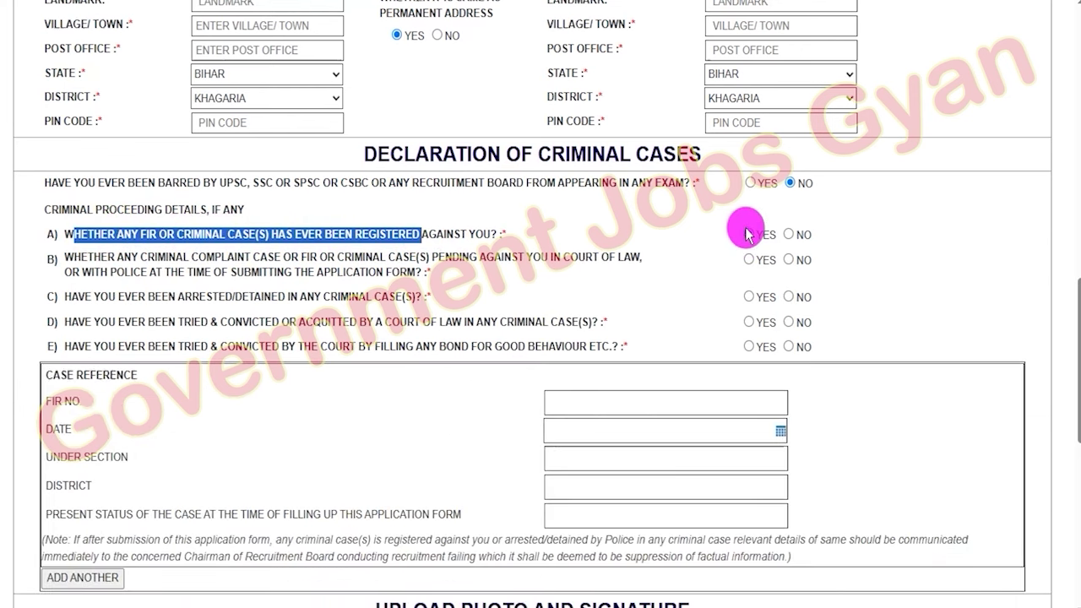
{"action": "left_click", "coordinate": [788, 235]}
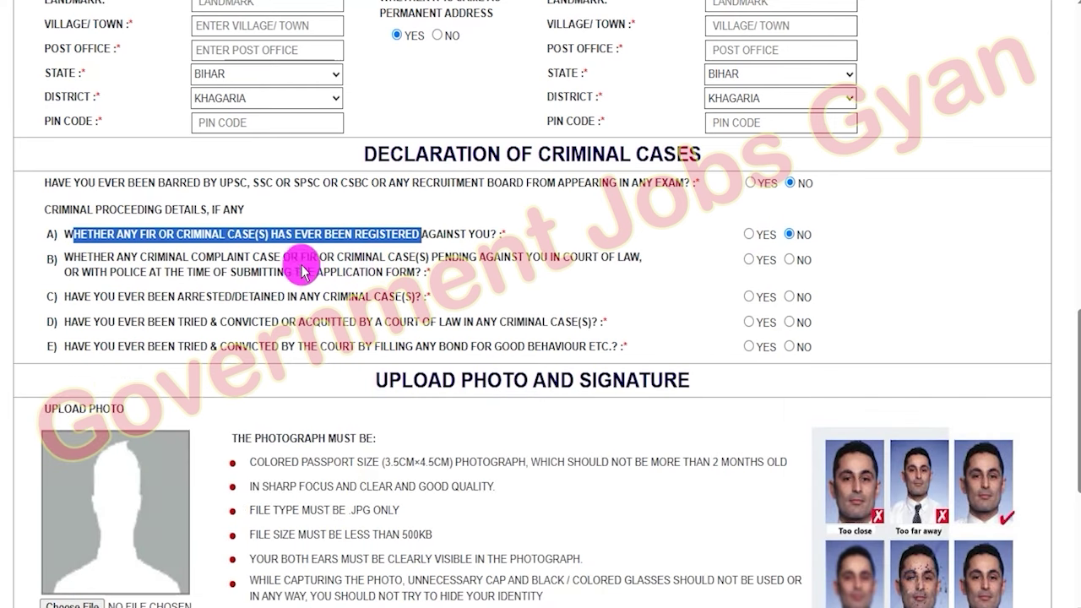
{"action": "left_click_drag", "start_coordinate": [185, 258], "coordinate": [342, 257]}
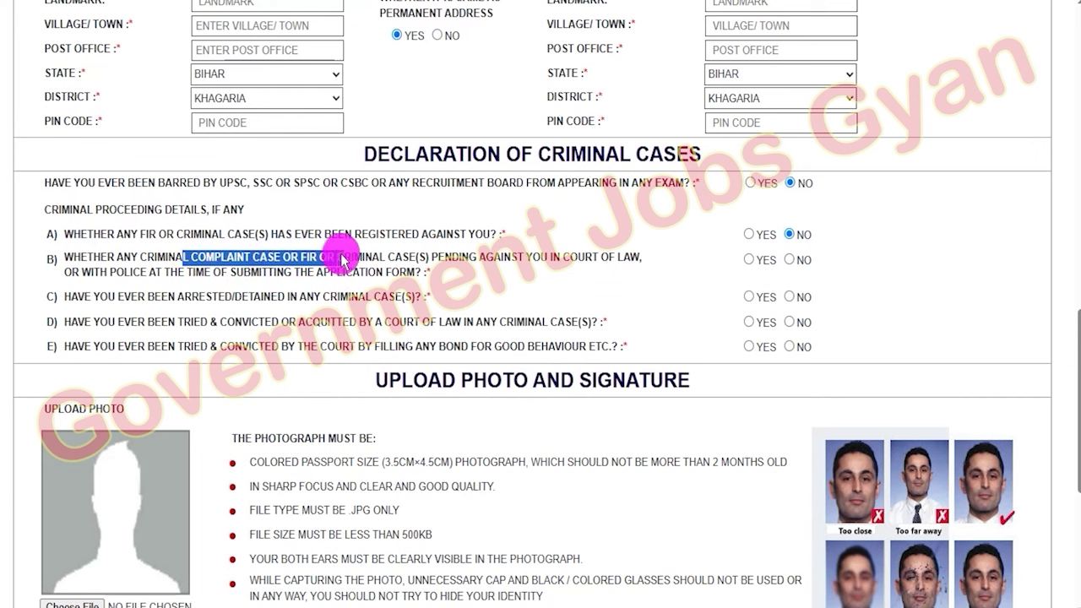
{"action": "left_click", "coordinate": [749, 260]}
{"action": "left_click", "coordinate": [788, 260]}
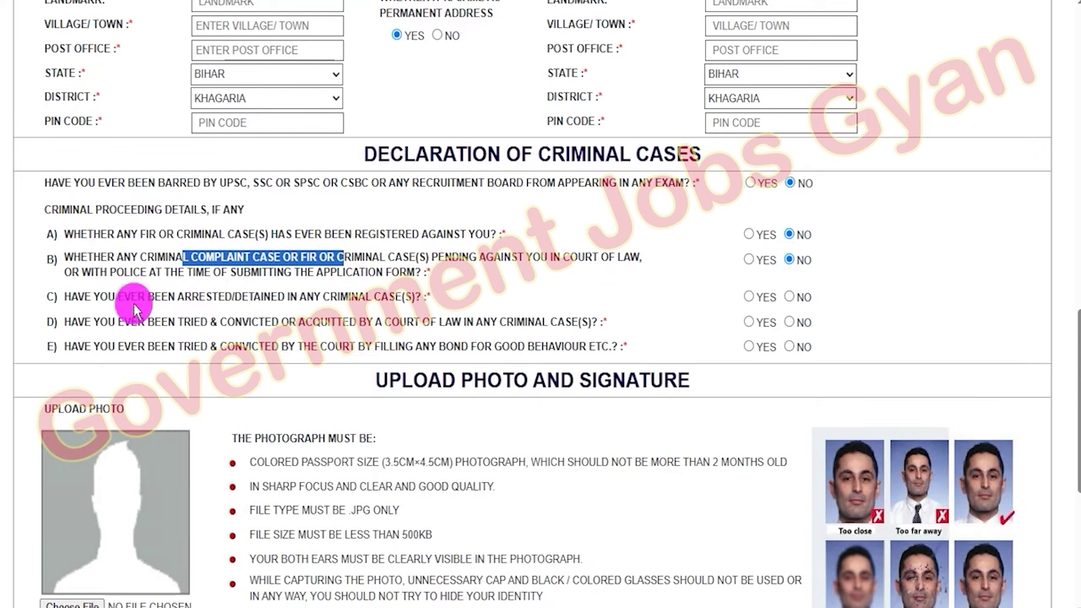
Answer NO to criminal proceeding questions C, D and E about arrest, conviction and good behaviour bonds.
{"action": "left_click_drag", "start_coordinate": [100, 297], "coordinate": [380, 300]}
{"action": "left_click", "coordinate": [748, 296]}
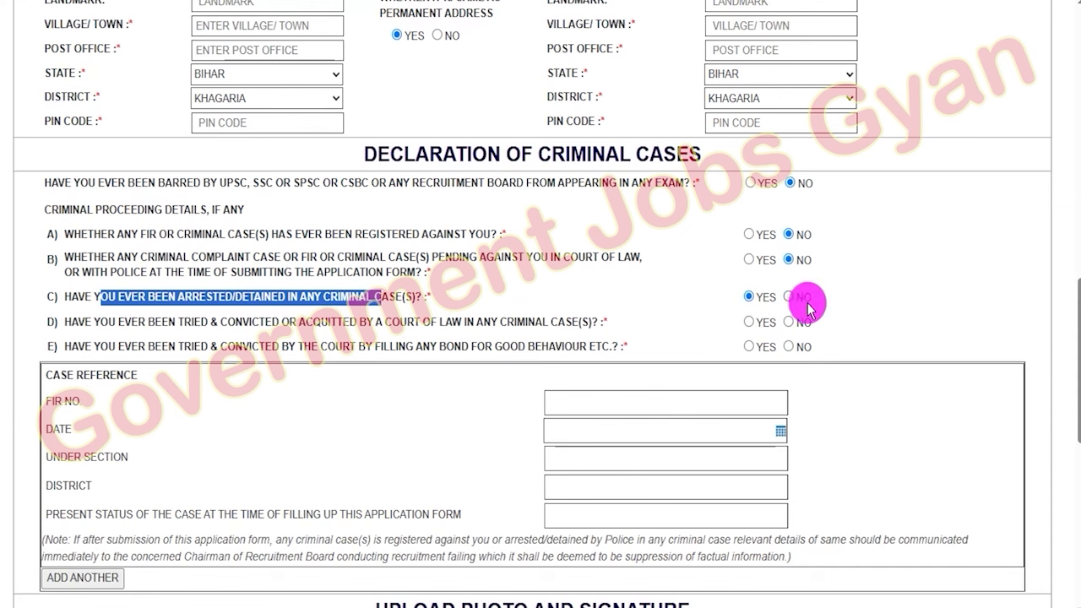
{"action": "left_click", "coordinate": [789, 297]}
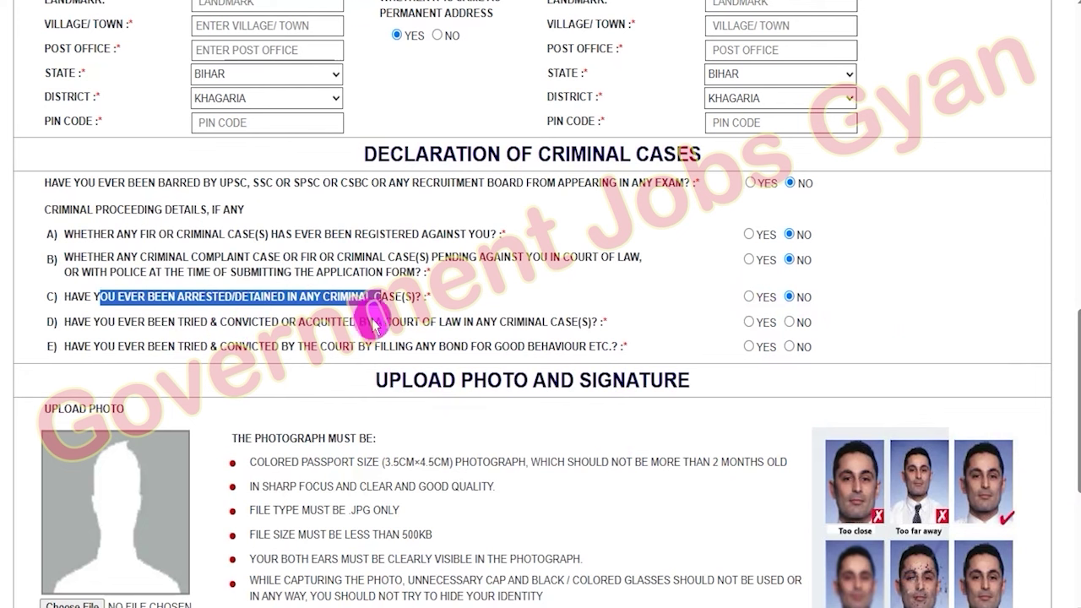
{"action": "left_click_drag", "start_coordinate": [384, 325], "coordinate": [549, 322]}
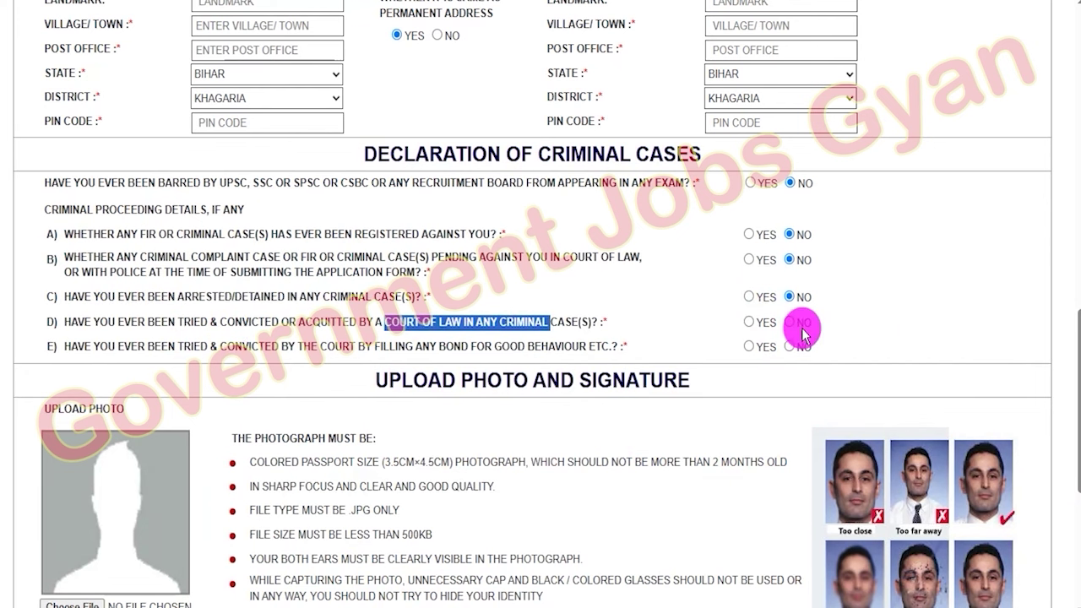
{"action": "left_click", "coordinate": [769, 322]}
{"action": "left_click", "coordinate": [788, 322]}
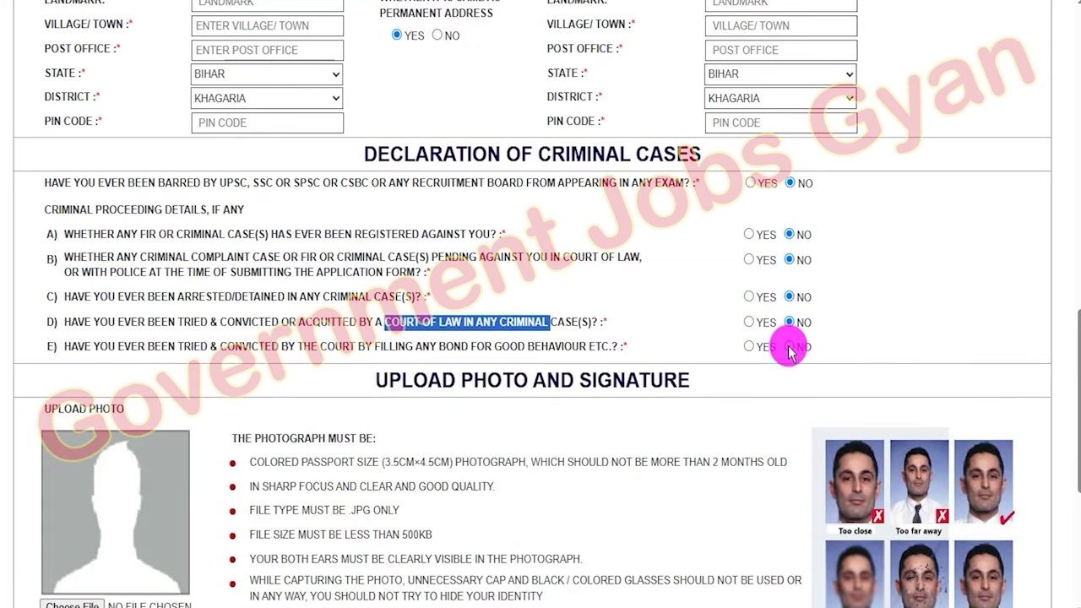
{"action": "left_click", "coordinate": [789, 348]}
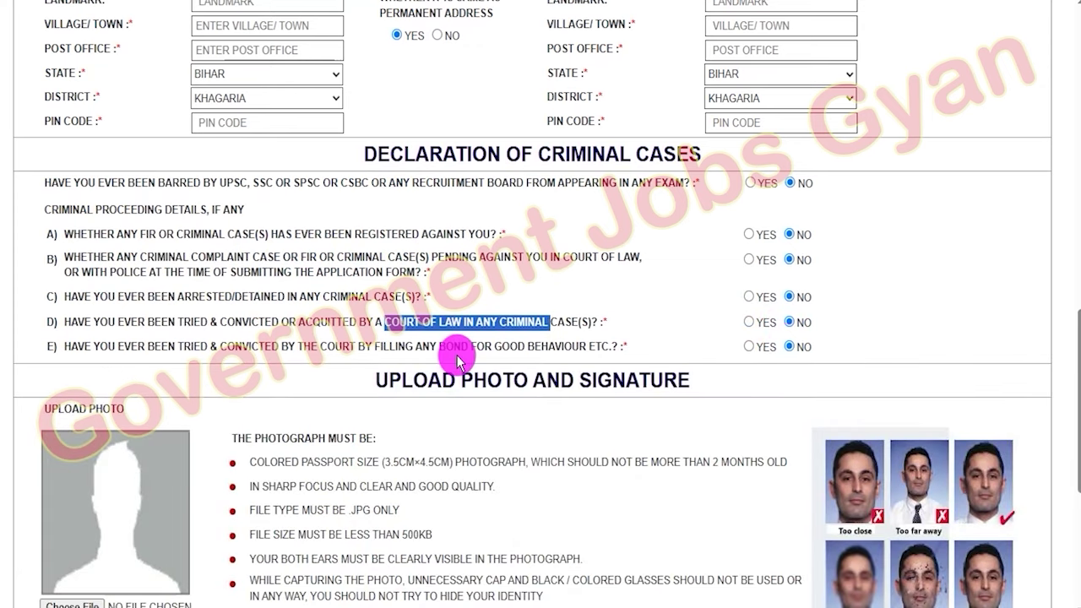
Examine the photograph requirements and the accepted and rejected sample photos in the photo and signature upload section.
{"action": "scroll", "coordinate": [471, 241], "scroll_direction": "down", "scroll_amount": 3}
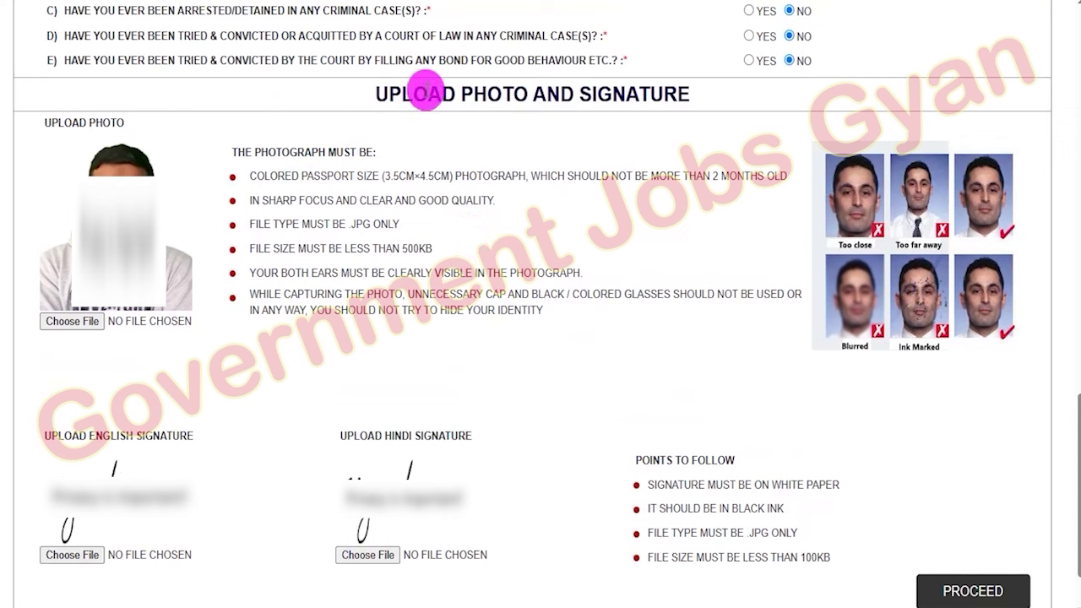
{"action": "left_click_drag", "start_coordinate": [414, 93], "coordinate": [676, 93]}
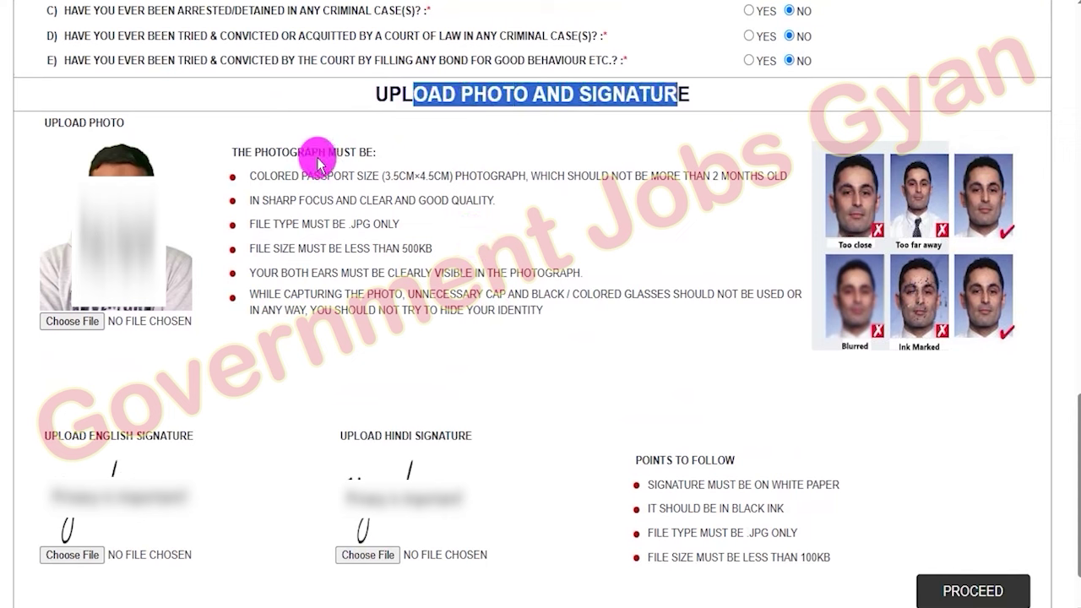
{"action": "left_click_drag", "start_coordinate": [291, 152], "coordinate": [410, 163]}
{"action": "left_click_drag", "start_coordinate": [349, 204], "coordinate": [419, 252]}
{"action": "left_click", "coordinate": [419, 281]}
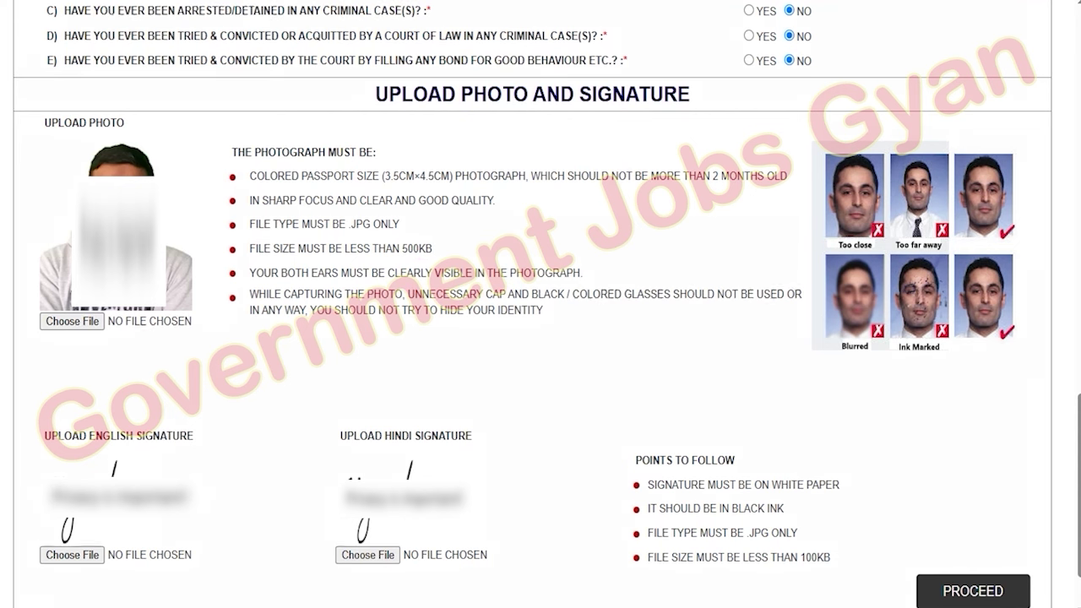
{"action": "left_click_drag", "start_coordinate": [1011, 193], "coordinate": [1062, 162]}
{"action": "left_click_drag", "start_coordinate": [1014, 279], "coordinate": [1060, 258]}
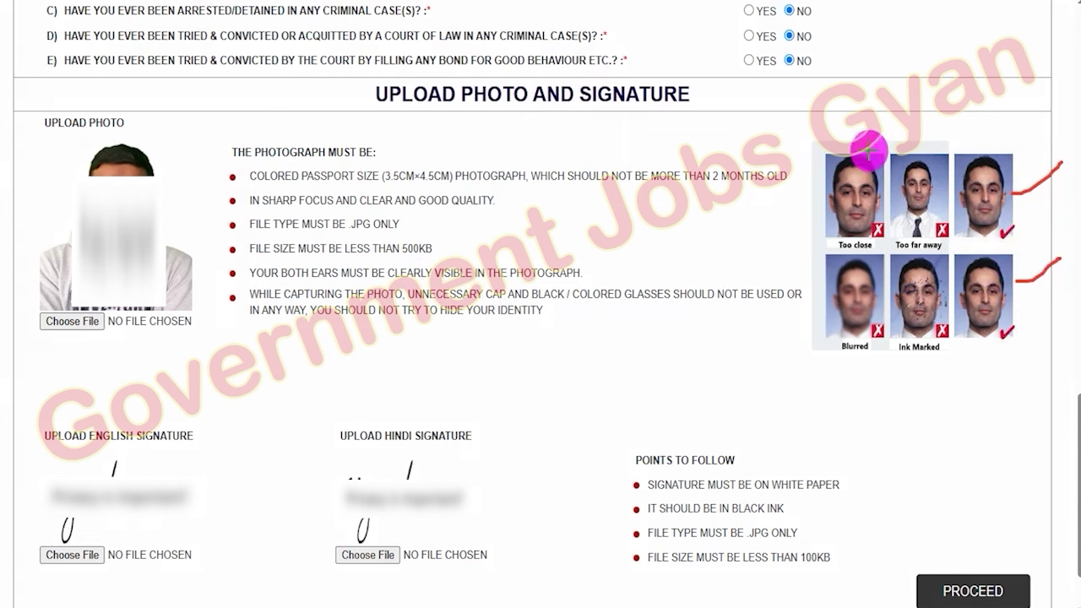
{"action": "left_click_drag", "start_coordinate": [841, 146], "coordinate": [868, 184]}
{"action": "mouse_move", "coordinate": [903, 159]}
{"action": "left_mouse_down"}
{"action": "mouse_move", "coordinate": [932, 145]}
{"action": "mouse_move", "coordinate": [895, 187]}
{"action": "left_mouse_up"}
{"action": "mouse_move", "coordinate": [863, 258]}
{"action": "left_mouse_down"}
{"action": "mouse_move", "coordinate": [842, 285]}
{"action": "mouse_move", "coordinate": [942, 296]}
{"action": "mouse_move", "coordinate": [895, 301]}
{"action": "left_mouse_up"}
{"action": "key", "text": "Escape"}
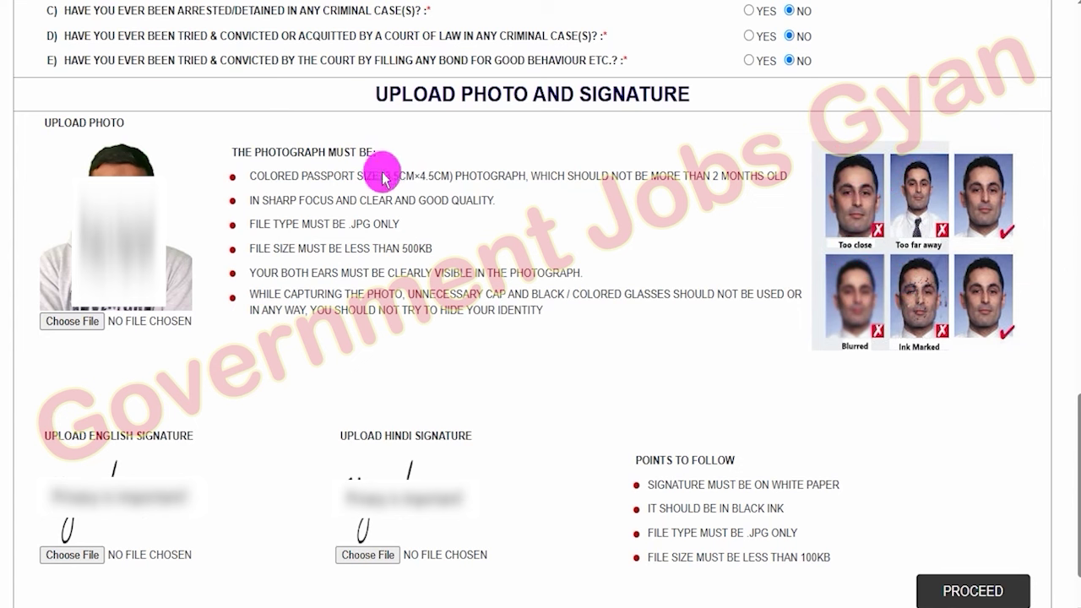
{"action": "left_click_drag", "start_coordinate": [385, 176], "coordinate": [446, 184]}
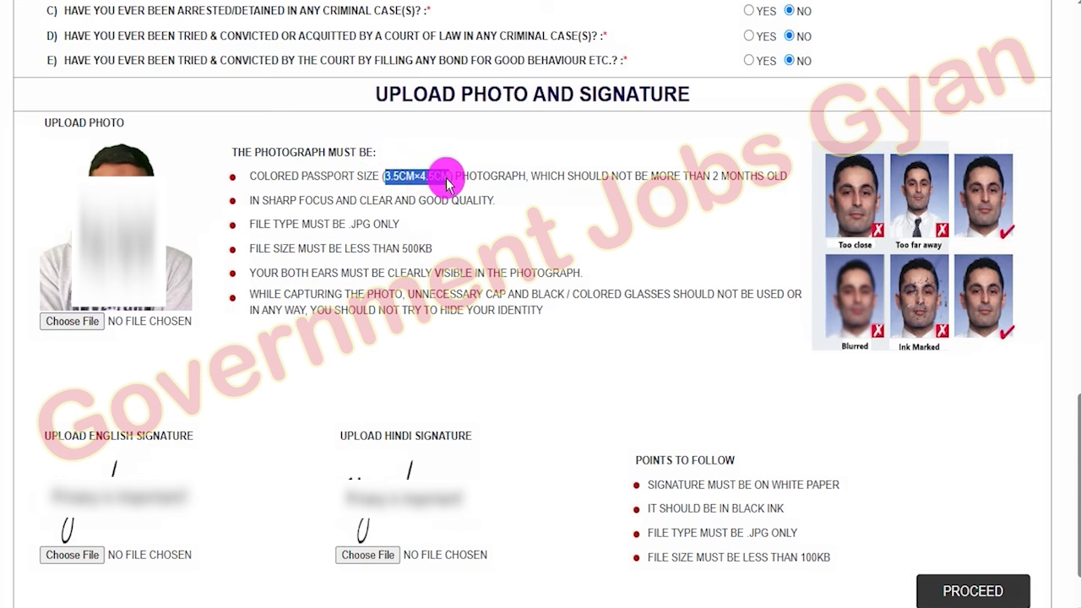
Examine the photograph's age, file type and size limits, and the requirements for the English and Hindi signatures.
{"action": "left_click_drag", "start_coordinate": [712, 176], "coordinate": [767, 179]}
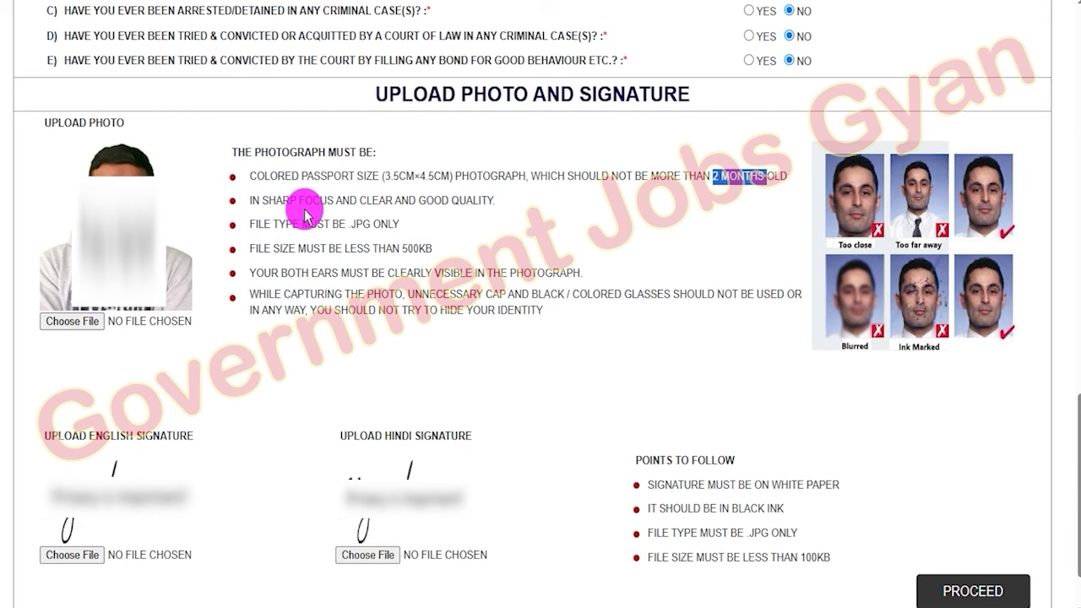
{"action": "left_click_drag", "start_coordinate": [350, 224], "coordinate": [406, 227]}
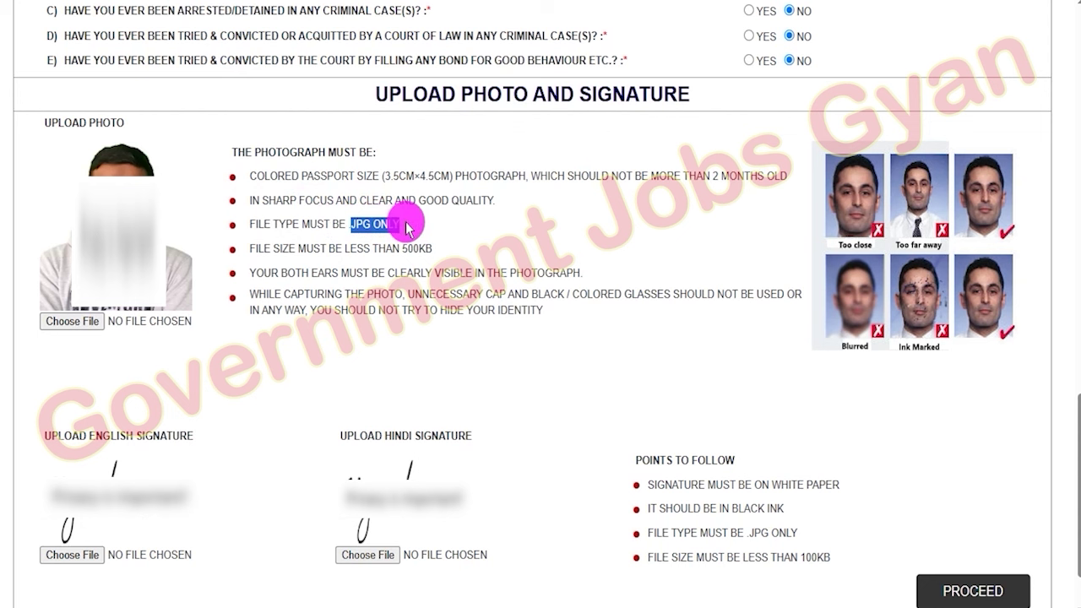
{"action": "left_click_drag", "start_coordinate": [402, 248], "coordinate": [446, 250]}
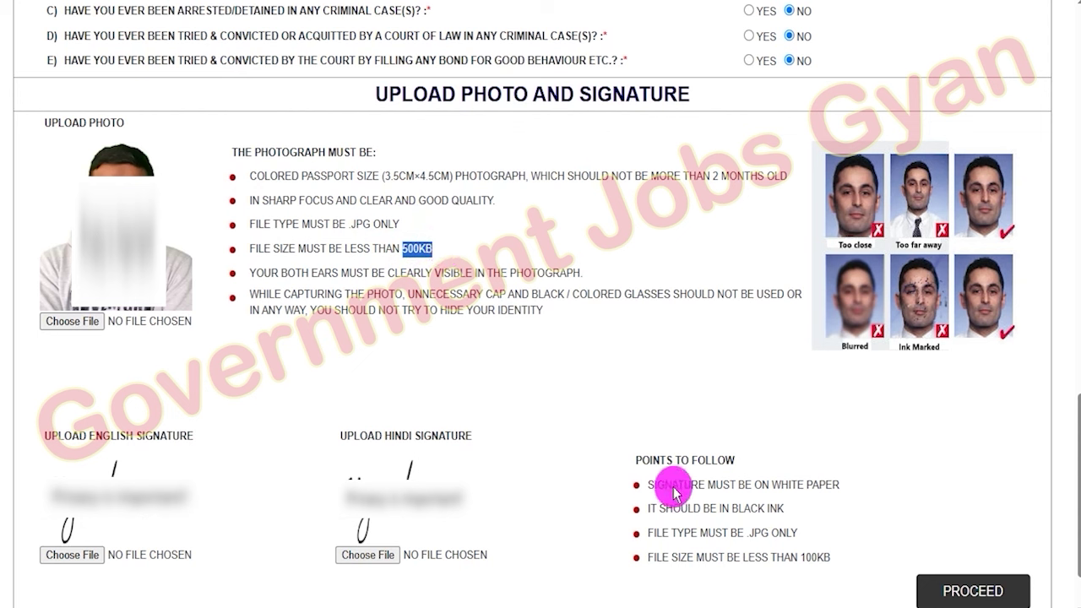
{"action": "left_click_drag", "start_coordinate": [670, 490], "coordinate": [825, 486]}
{"action": "left_click_drag", "start_coordinate": [693, 509], "coordinate": [833, 559]}
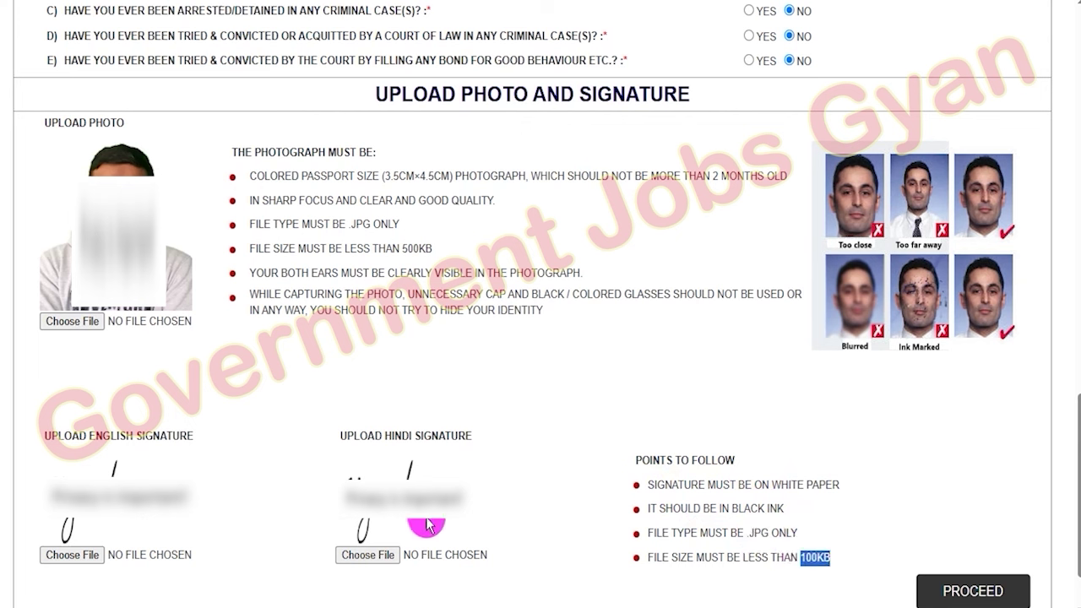
{"action": "left_click", "coordinate": [65, 439]}
{"action": "left_click_drag", "start_coordinate": [66, 439], "coordinate": [155, 436]}
{"action": "left_click_drag", "start_coordinate": [353, 438], "coordinate": [431, 437]}
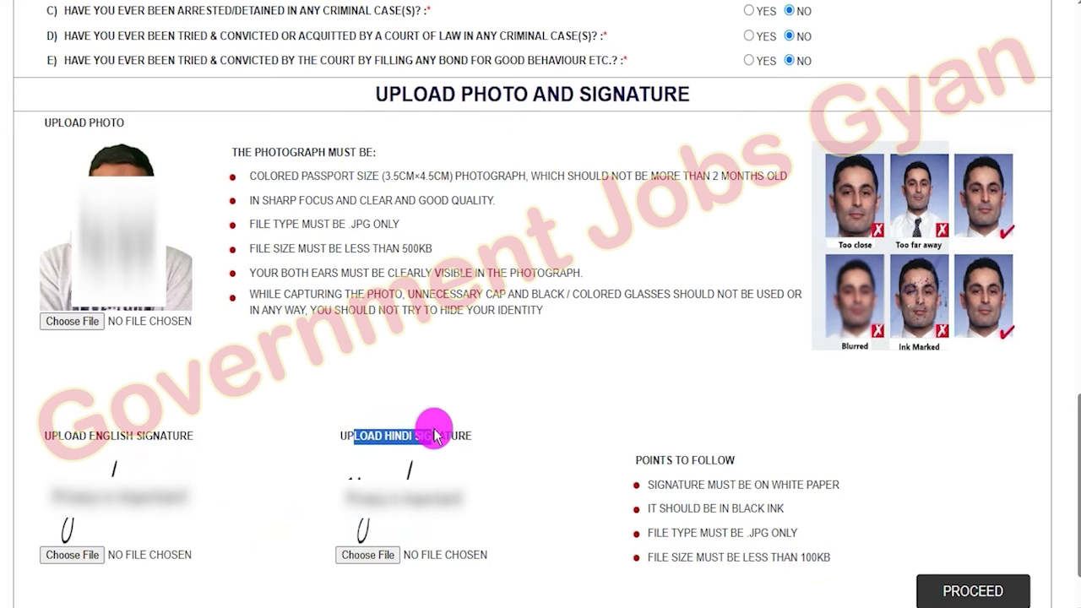
Upload 67KB.JPG as the candidate's photo and 65KB.JPG as the English signature.
{"action": "left_click", "coordinate": [90, 322]}
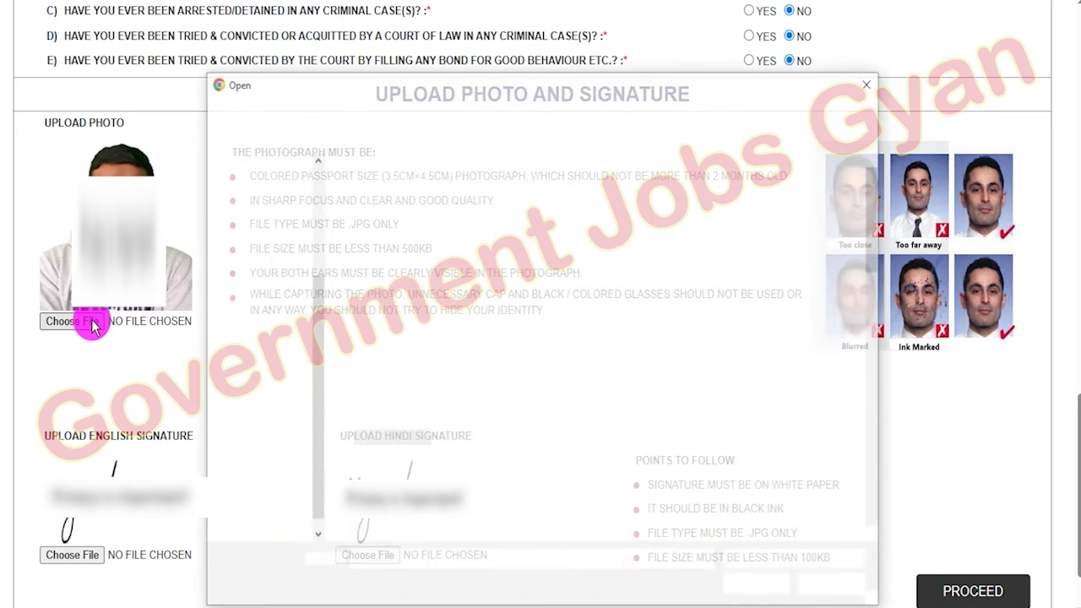
{"action": "double_click", "coordinate": [658, 295]}
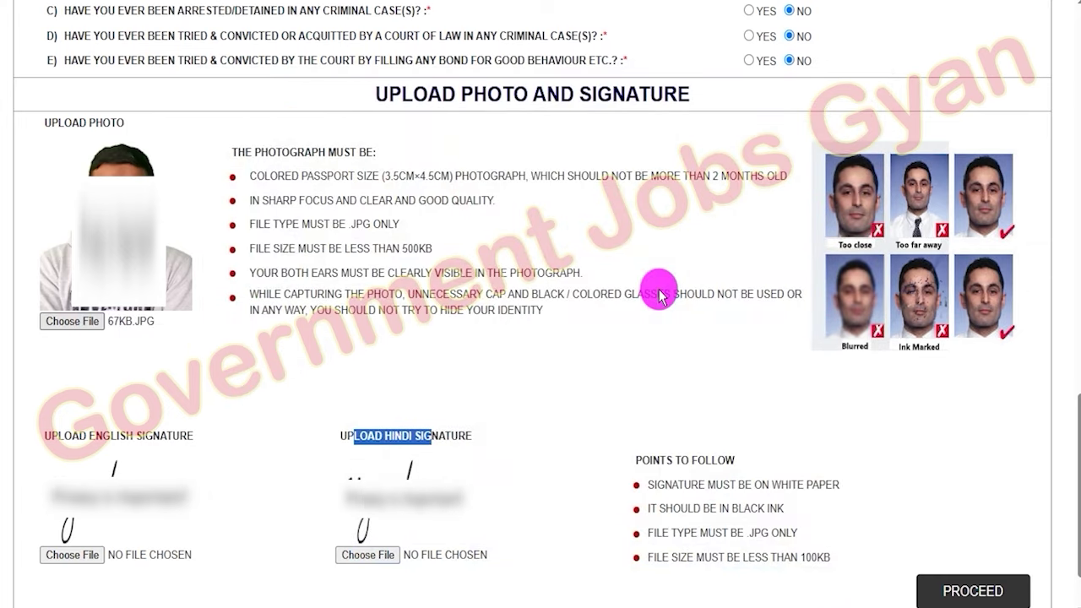
{"action": "scroll", "coordinate": [475, 304], "scroll_direction": "down", "scroll_amount": 1}
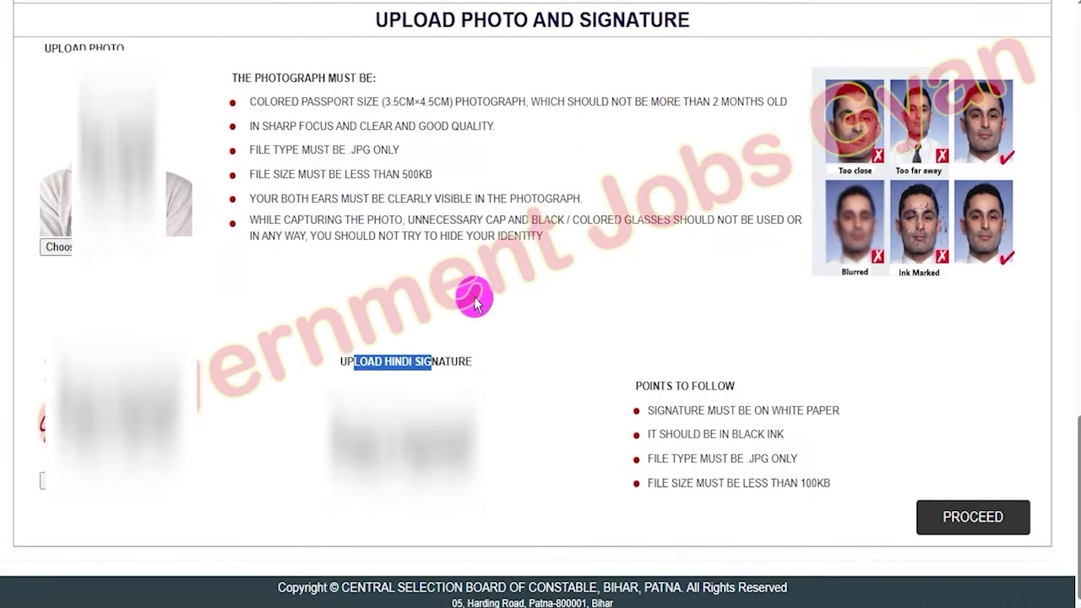
{"action": "left_click", "coordinate": [262, 354]}
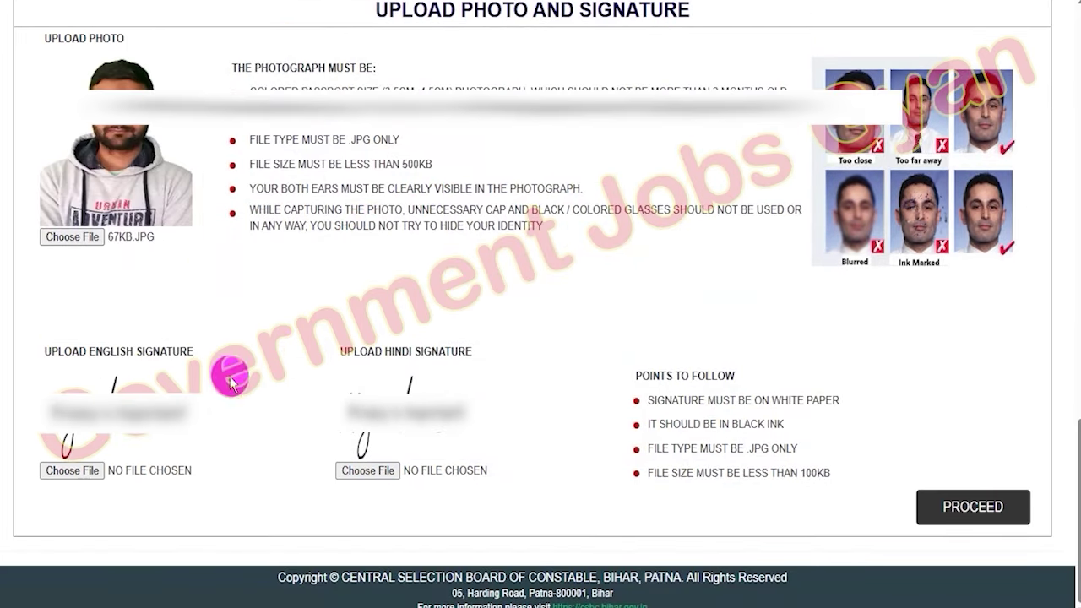
{"action": "left_click", "coordinate": [76, 471]}
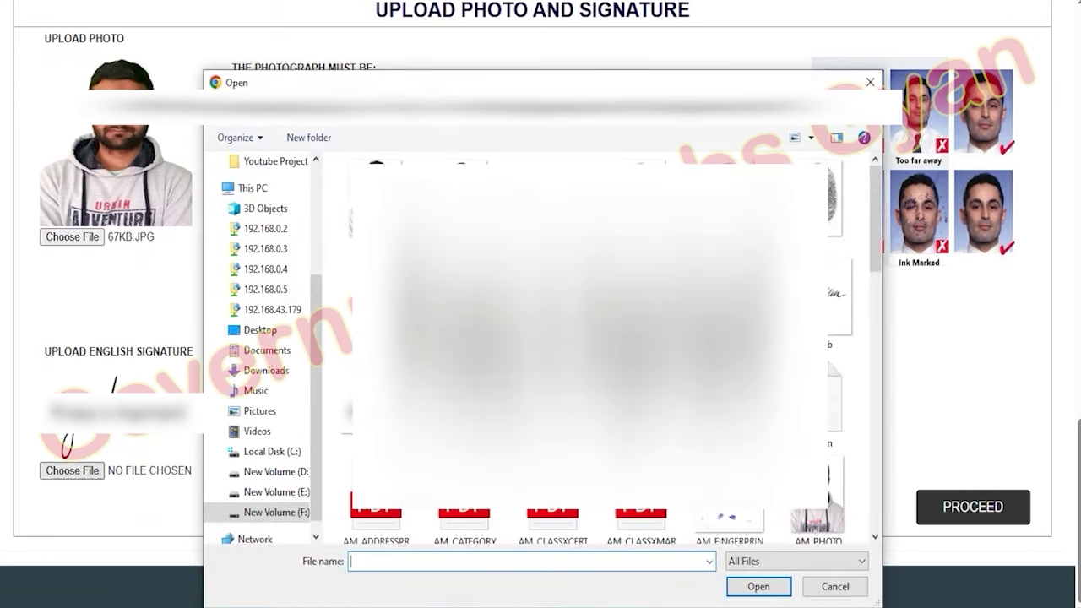
{"action": "double_click", "coordinate": [550, 320]}
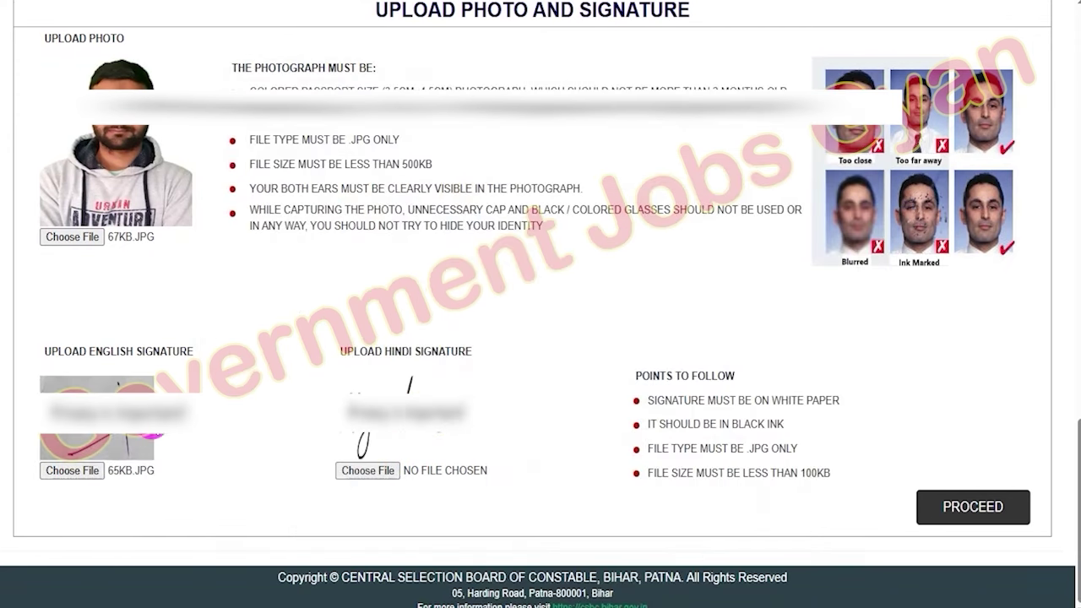
Open and close the file selection for the Hindi signature, and proceed to the application preview.
{"action": "left_click", "coordinate": [381, 474]}
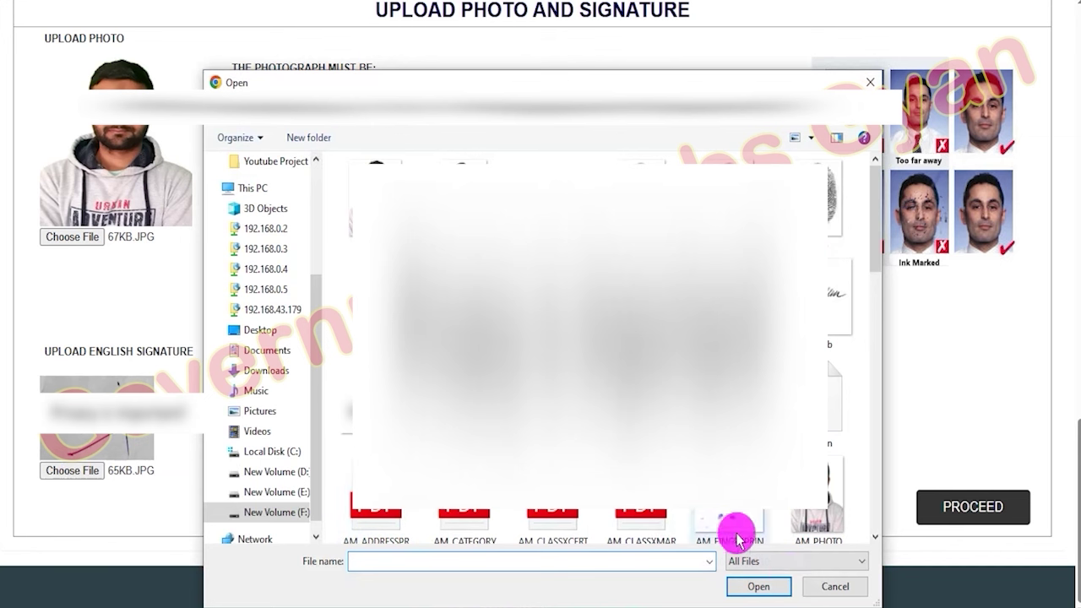
{"action": "left_click", "coordinate": [827, 590]}
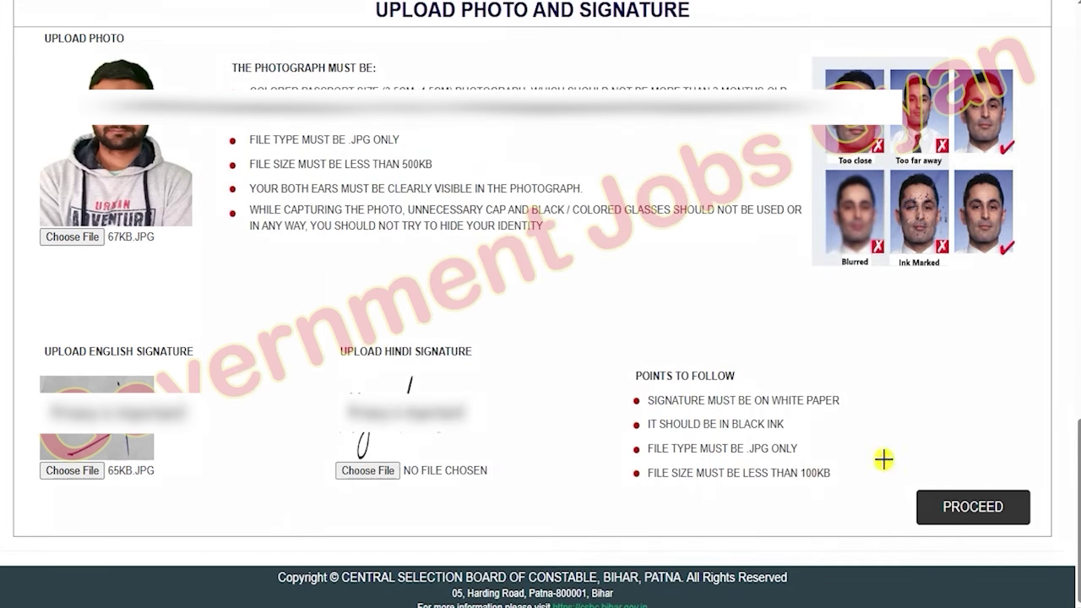
{"action": "mouse_move", "coordinate": [883, 460]}
{"action": "left_mouse_down"}
{"action": "mouse_move", "coordinate": [1037, 526]}
{"action": "mouse_move", "coordinate": [1044, 546]}
{"action": "left_mouse_up"}
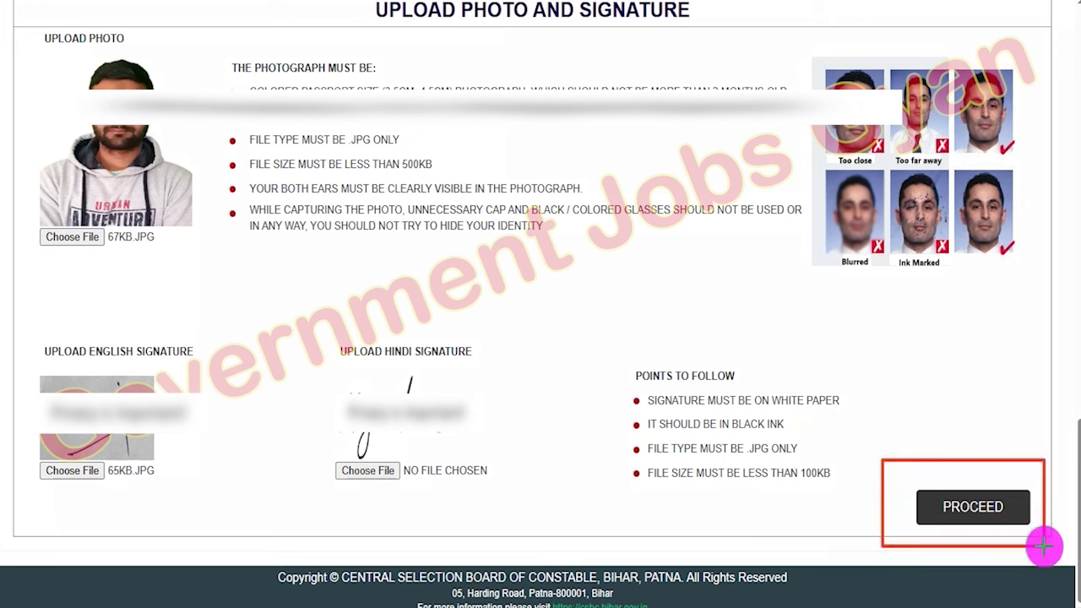
{"action": "left_click", "coordinate": [1014, 509]}
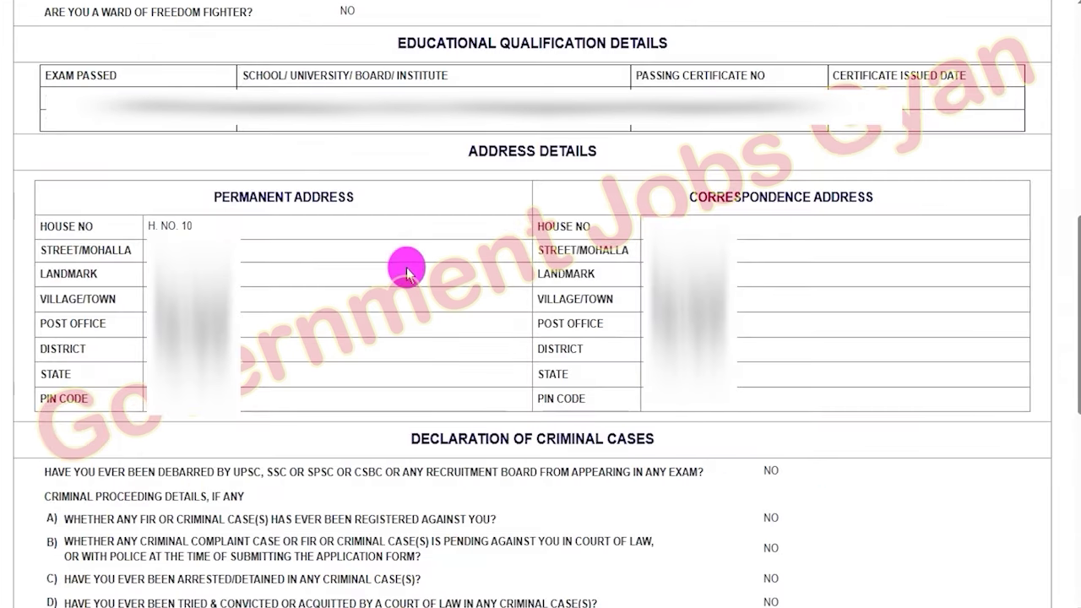
Review the application preview down to the uploaded images and accept the declaration by the candidate.
{"action": "scroll", "coordinate": [406, 270], "scroll_direction": "down", "scroll_amount": 6}
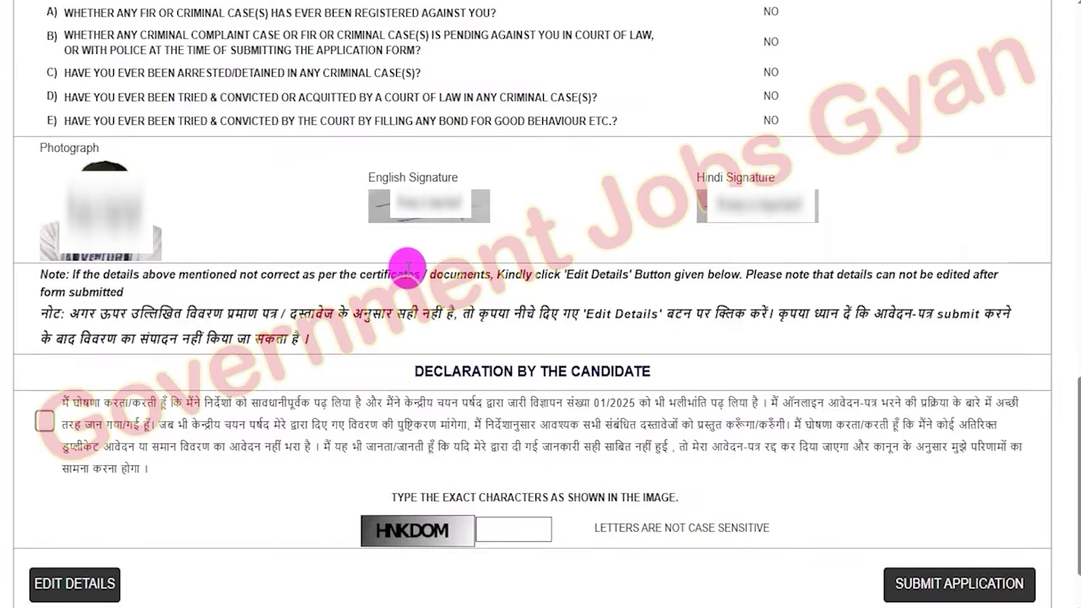
{"action": "scroll", "coordinate": [406, 268], "scroll_direction": "down", "scroll_amount": 1}
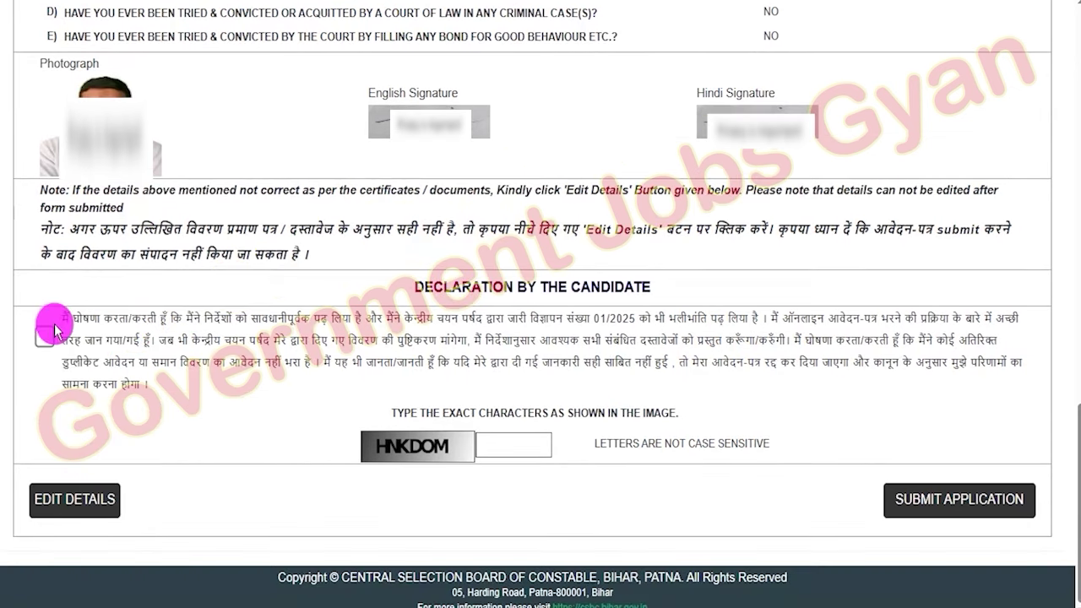
{"action": "left_click", "coordinate": [44, 340]}
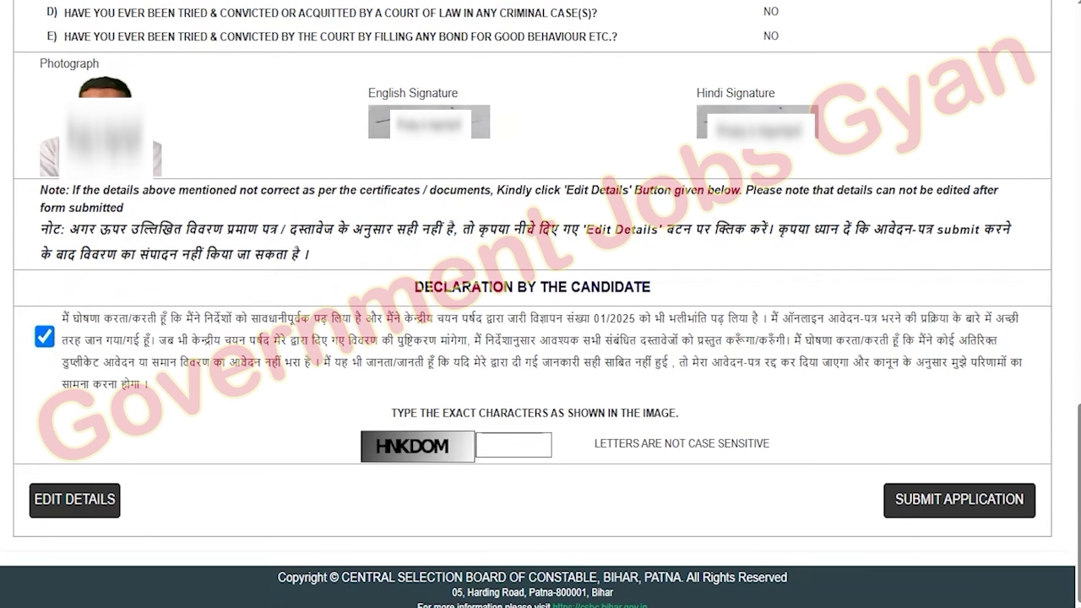
Examine the Edit Details option, the captcha entry and the Submit Application option below the declaration.
{"action": "mouse_move", "coordinate": [18, 471]}
{"action": "left_mouse_down"}
{"action": "mouse_move", "coordinate": [116, 495]}
{"action": "mouse_move", "coordinate": [130, 530]}
{"action": "left_mouse_up"}
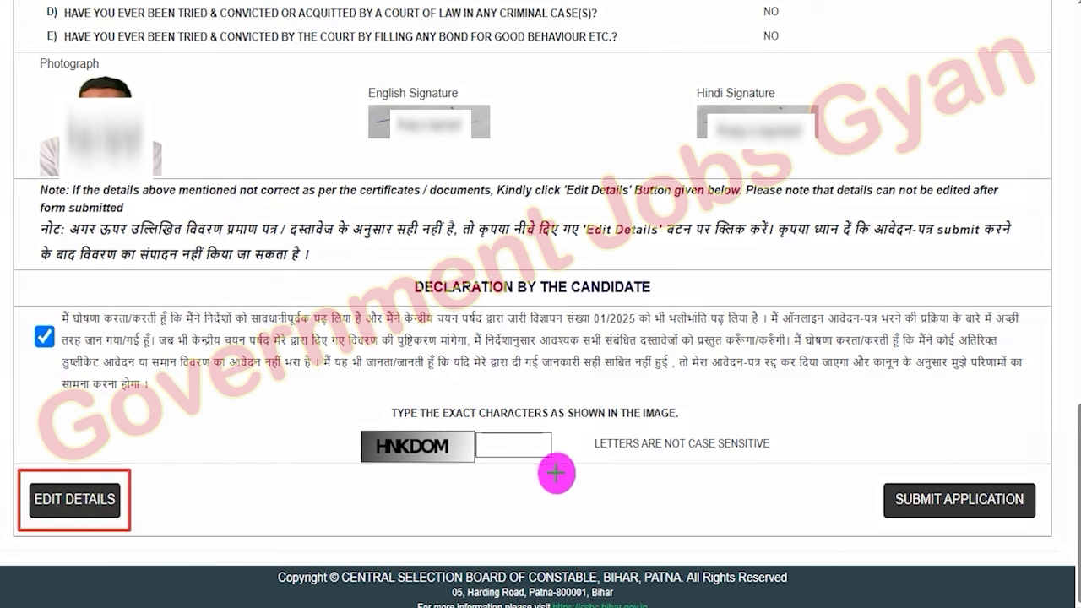
{"action": "left_click_drag", "start_coordinate": [377, 436], "coordinate": [410, 426]}
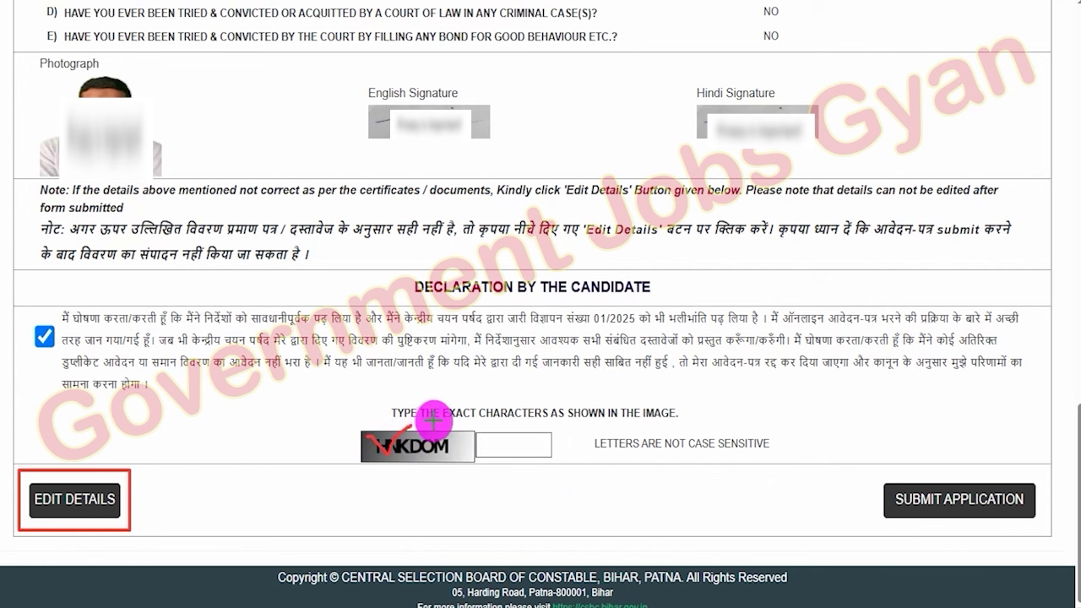
{"action": "mouse_move", "coordinate": [539, 448]}
{"action": "left_mouse_down"}
{"action": "mouse_move", "coordinate": [549, 456]}
{"action": "mouse_move", "coordinate": [601, 403]}
{"action": "left_mouse_up"}
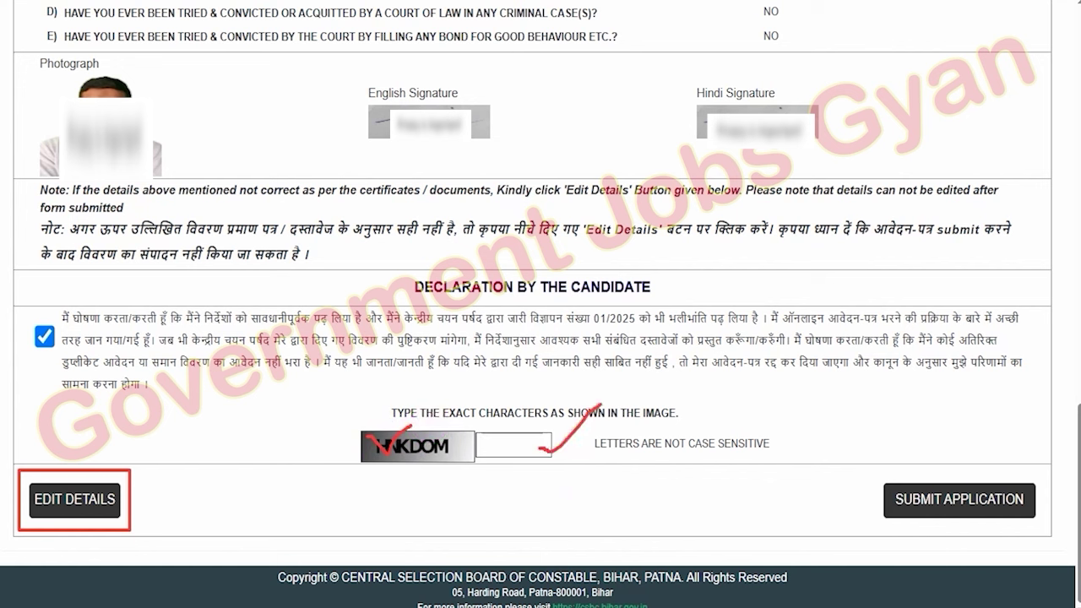
{"action": "left_click_drag", "start_coordinate": [875, 469], "coordinate": [1041, 527]}
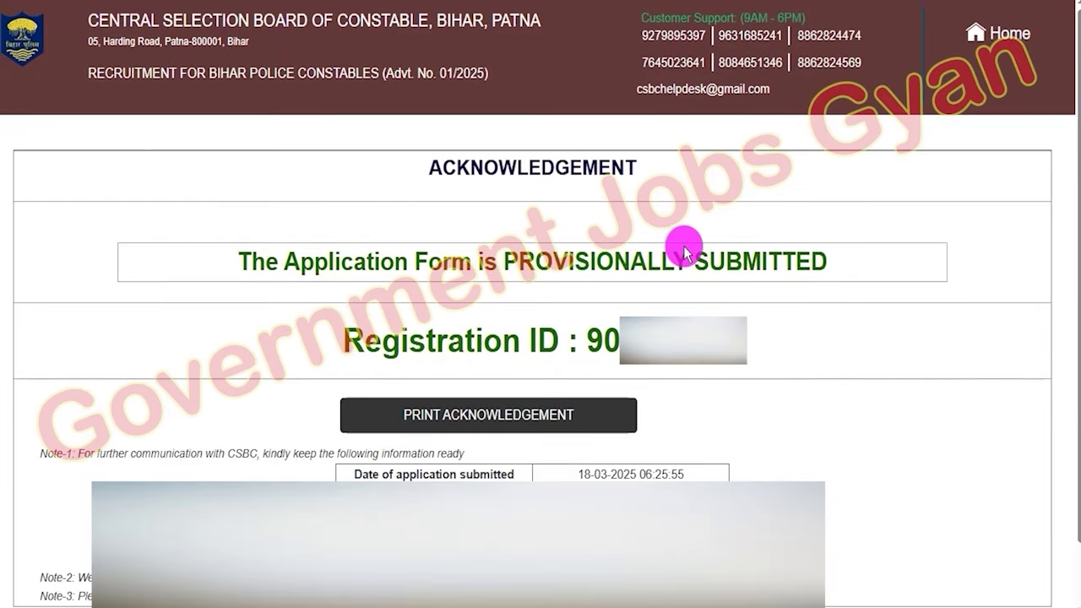
Examine the submission notice, the registration ID and the print option on the acknowledgement page.
{"action": "left_click_drag", "start_coordinate": [266, 262], "coordinate": [773, 261]}
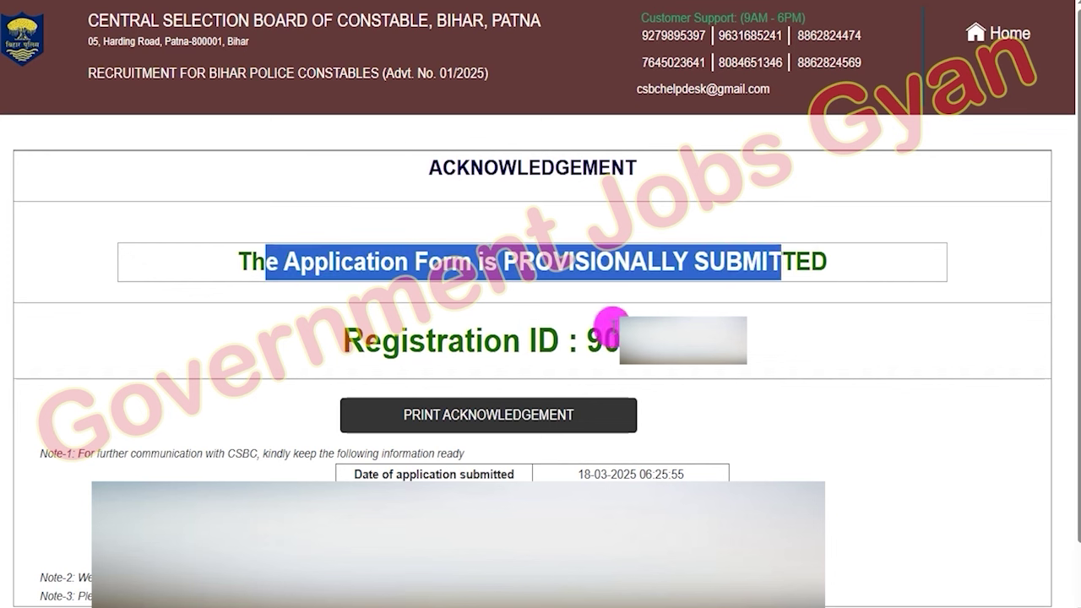
{"action": "left_click_drag", "start_coordinate": [593, 338], "coordinate": [619, 342]}
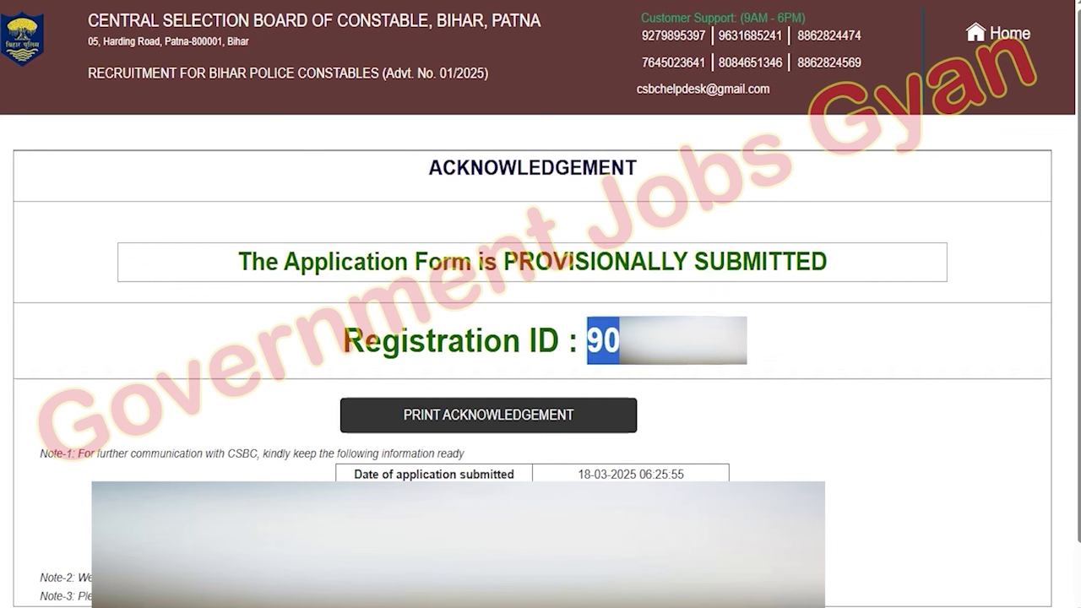
{"action": "left_click", "coordinate": [749, 422]}
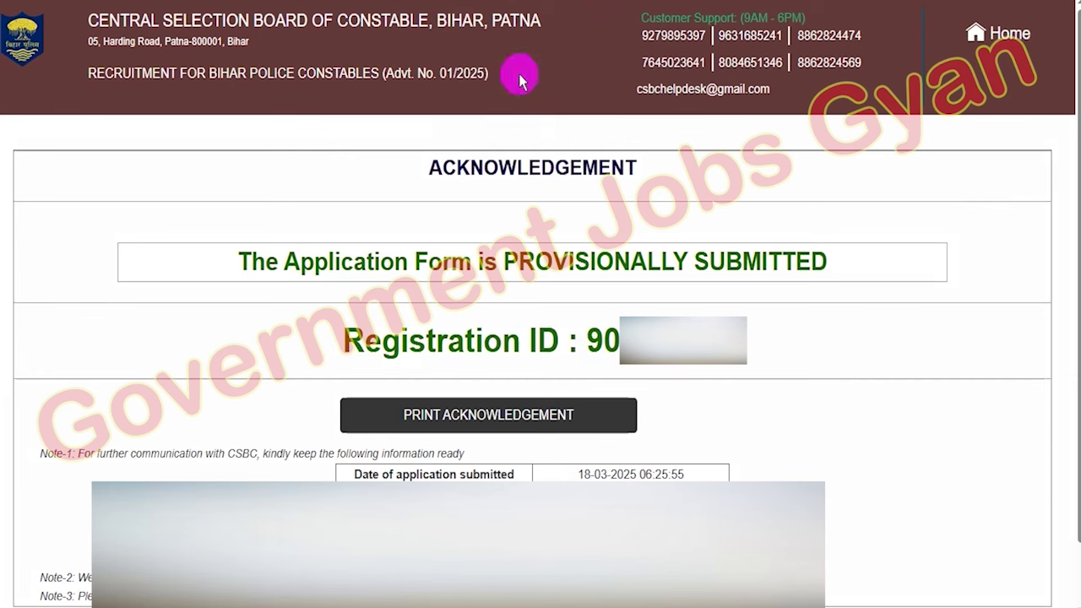
{"action": "left_click", "coordinate": [478, 407]}
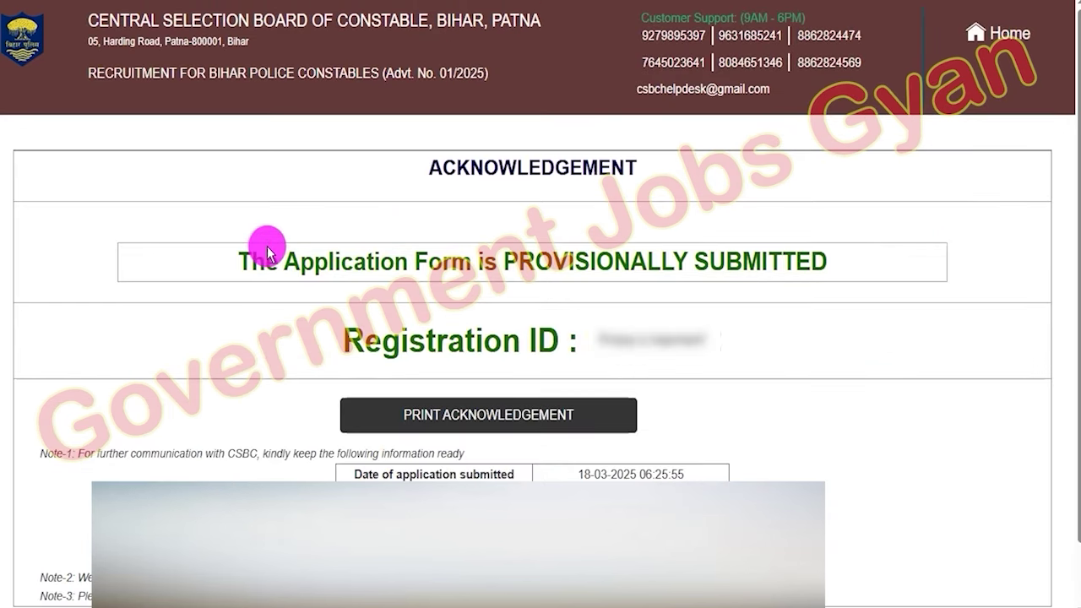
{"action": "left_click_drag", "start_coordinate": [267, 252], "coordinate": [651, 241]}
{"action": "left_click", "coordinate": [658, 249]}
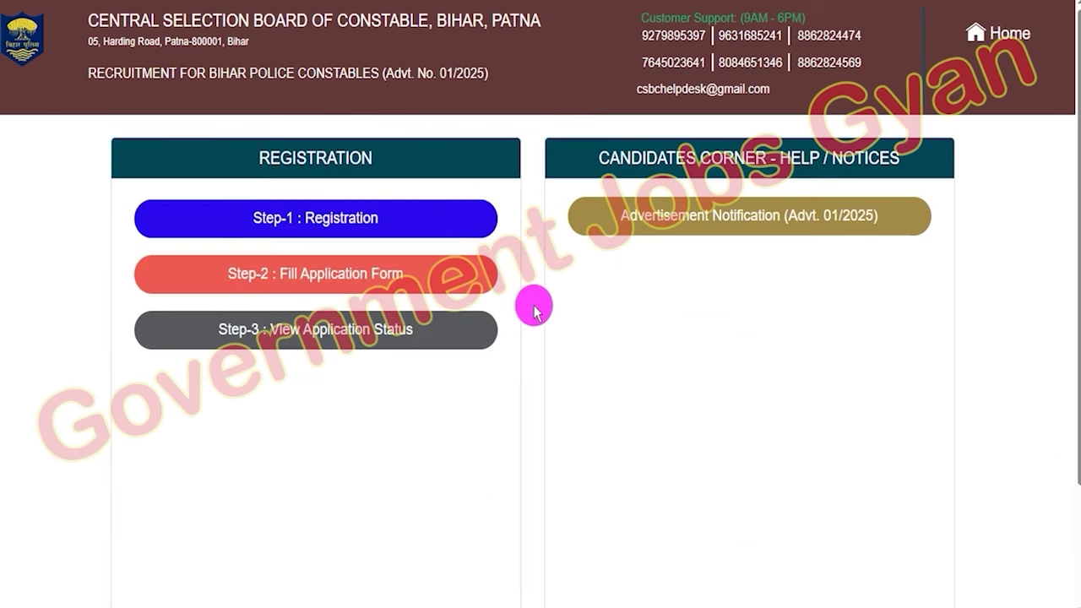
Open the Step-2 Fill Application Form login and examine its registration ID, mobile number, date of birth and captcha fields.
{"action": "left_click", "coordinate": [353, 281]}
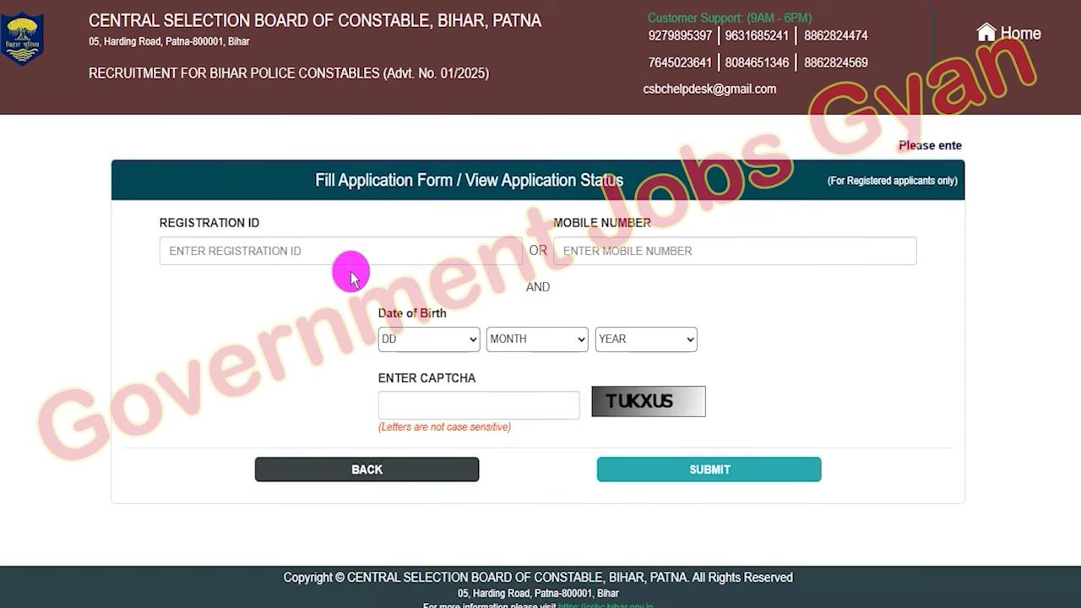
{"action": "left_click_drag", "start_coordinate": [176, 222], "coordinate": [248, 222]}
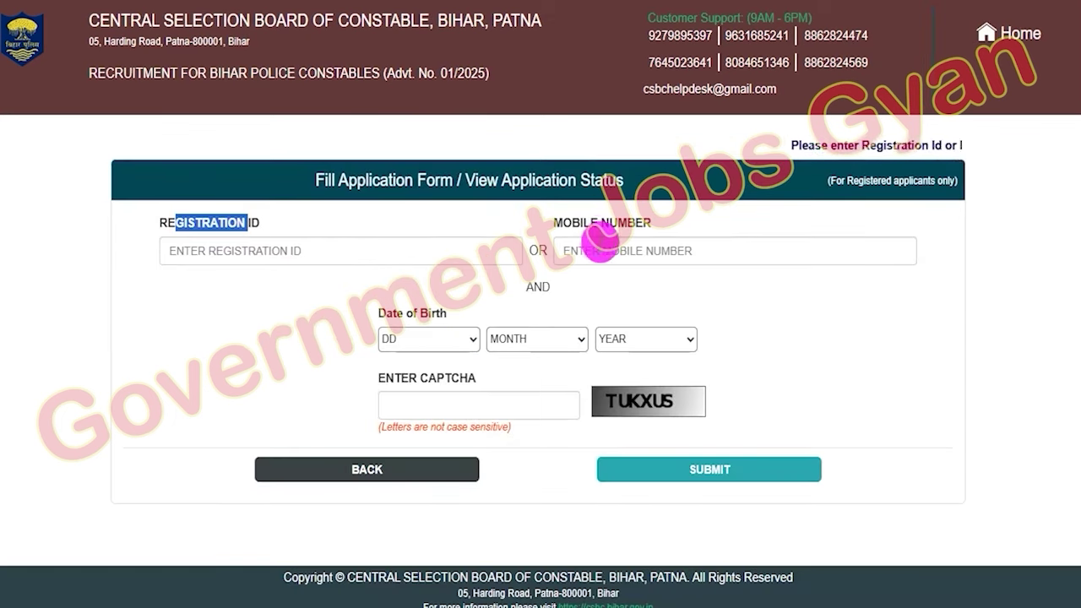
{"action": "left_click_drag", "start_coordinate": [582, 222], "coordinate": [644, 222]}
{"action": "left_click", "coordinate": [438, 330]}
{"action": "left_click", "coordinate": [515, 338]}
{"action": "left_click", "coordinate": [608, 339]}
{"action": "left_click", "coordinate": [811, 358]}
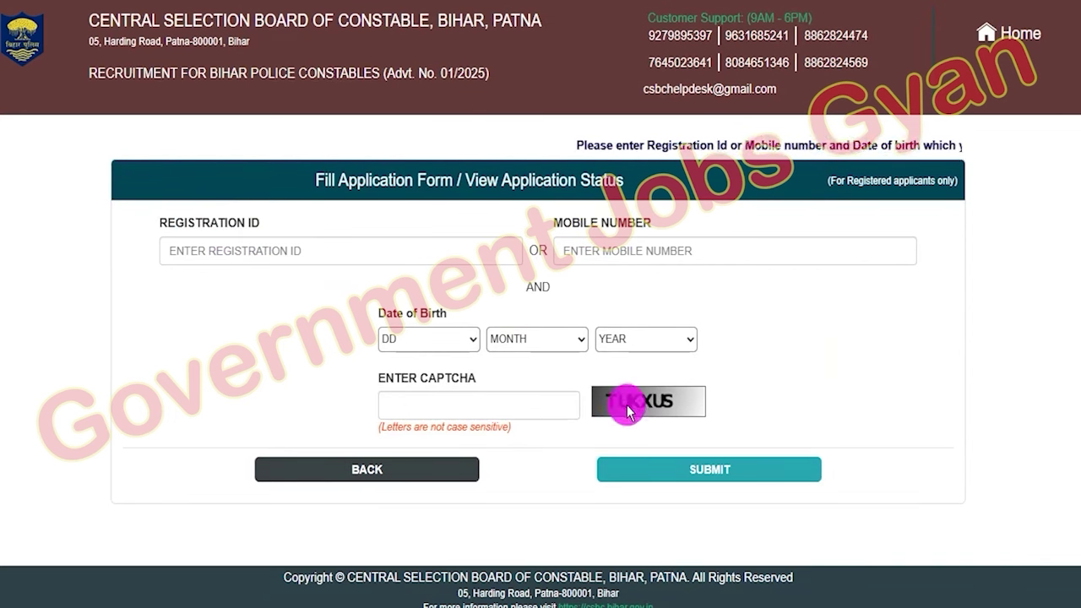
{"action": "left_click", "coordinate": [490, 403]}
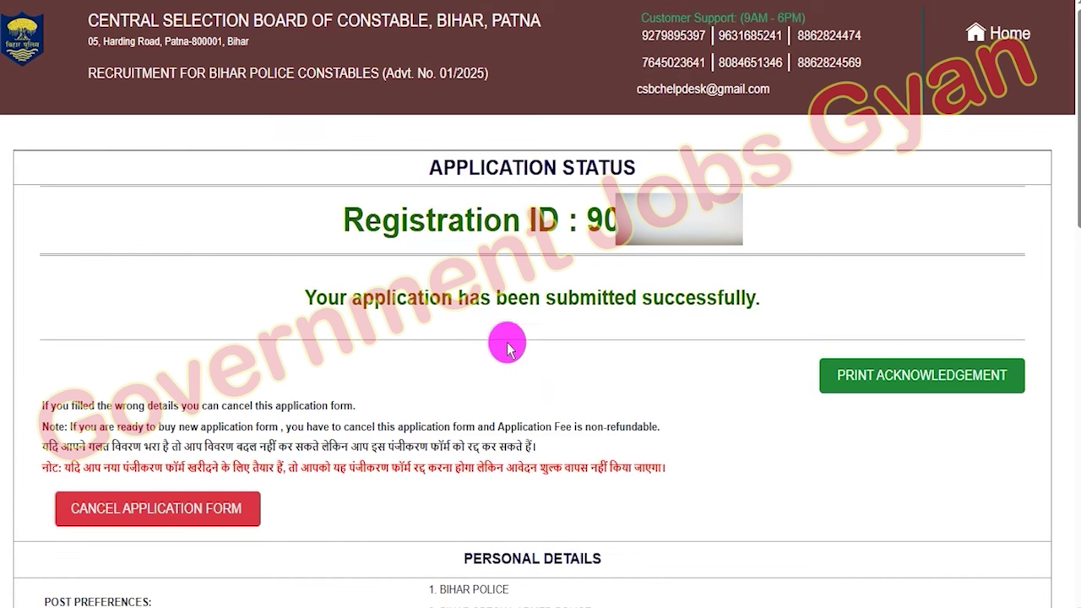
Examine the application status message and the options to print the acknowledgement or cancel the application form.
{"action": "left_click_drag", "start_coordinate": [338, 295], "coordinate": [726, 295]}
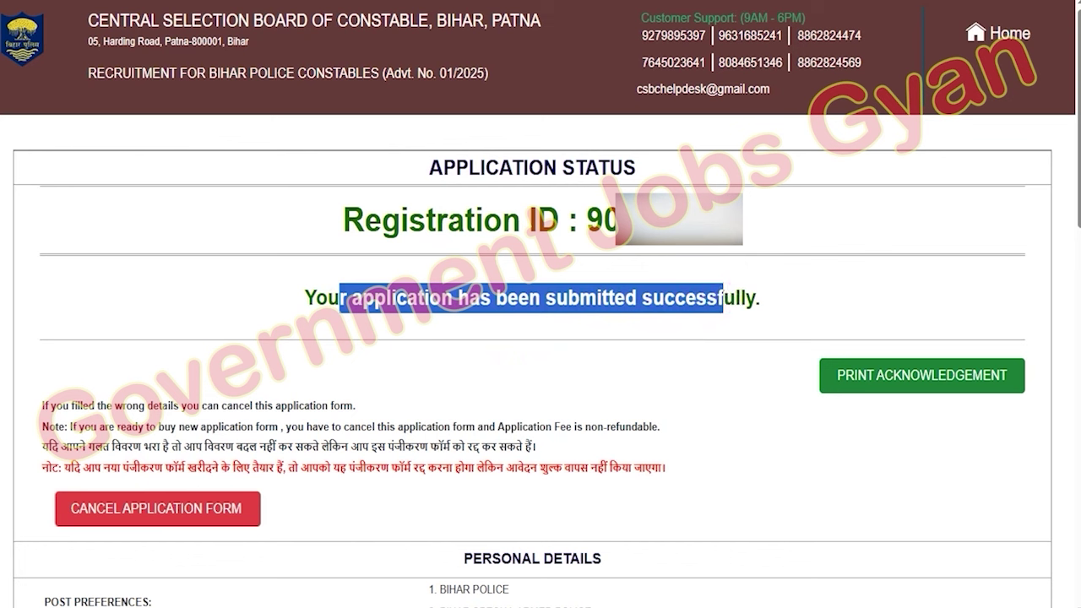
{"action": "left_click", "coordinate": [783, 287]}
{"action": "left_click_drag", "start_coordinate": [900, 245], "coordinate": [924, 364]}
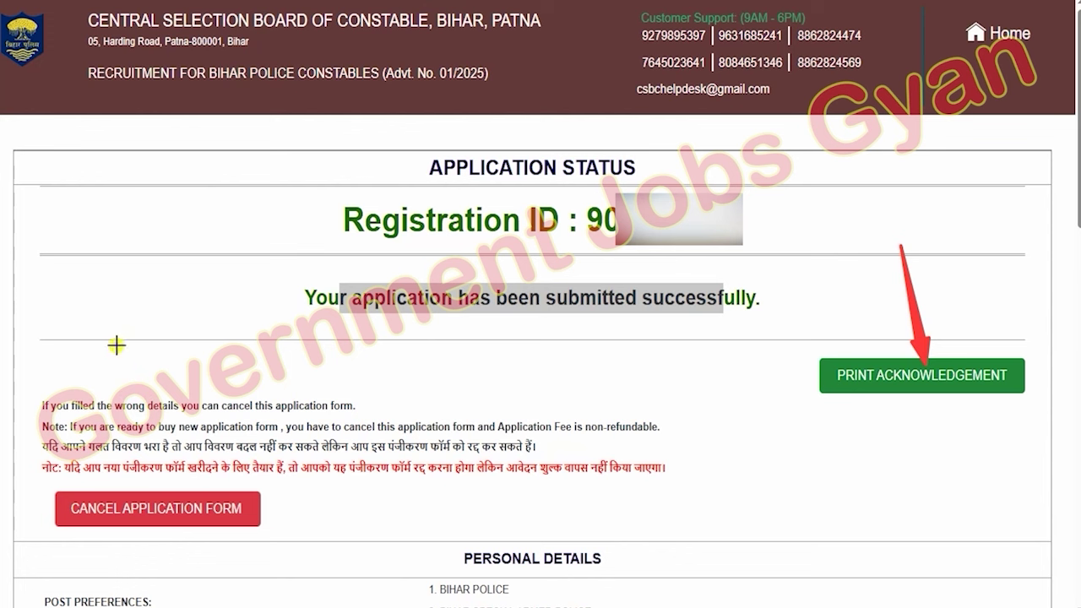
{"action": "left_click_drag", "start_coordinate": [117, 345], "coordinate": [167, 494]}
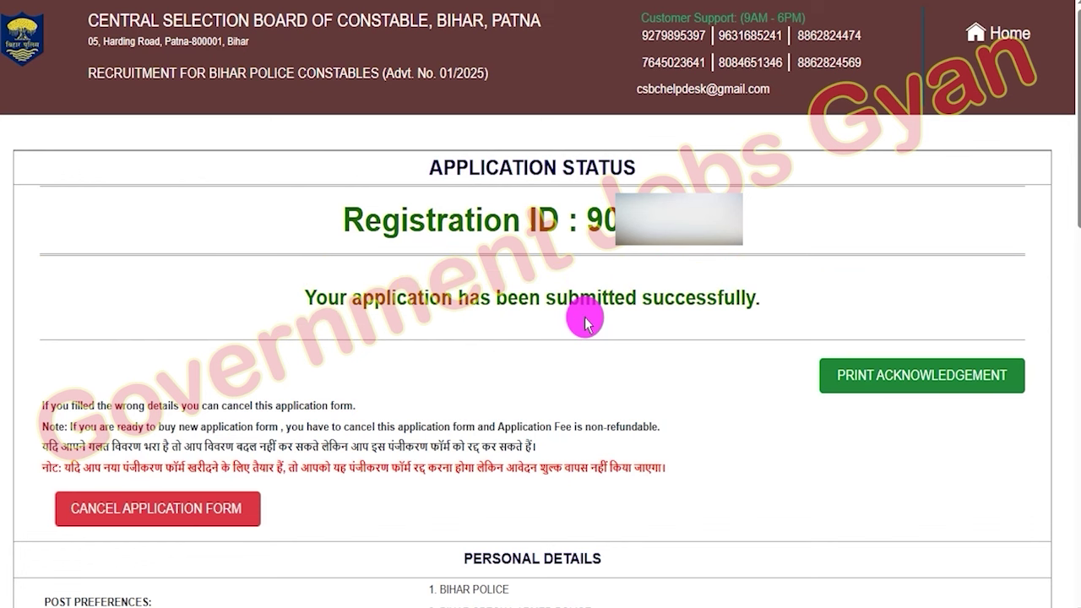
{"action": "left_click_drag", "start_coordinate": [333, 300], "coordinate": [629, 300]}
{"action": "left_click", "coordinate": [646, 299]}
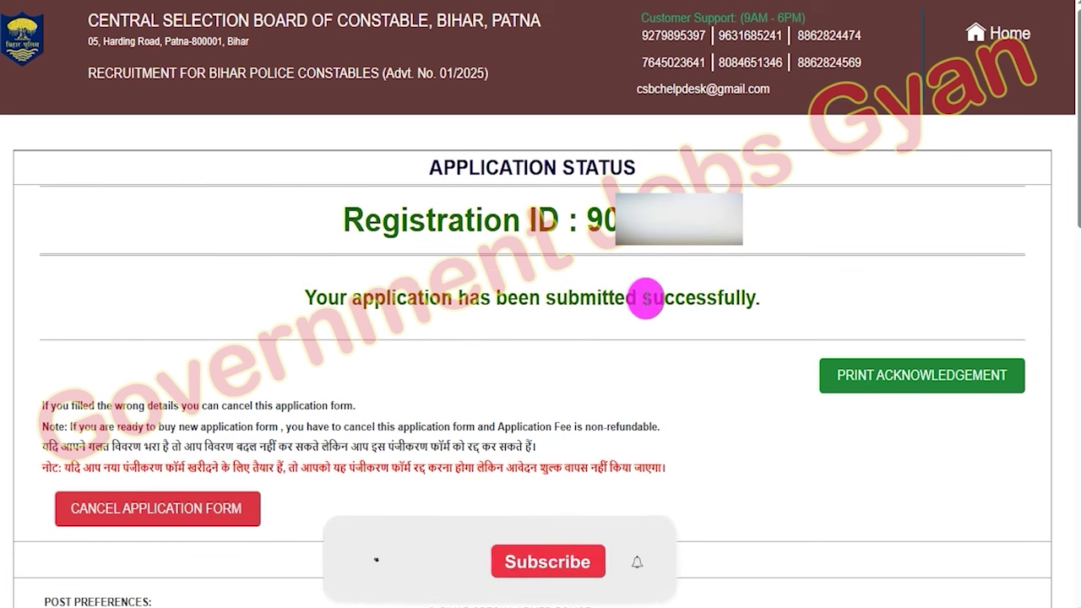